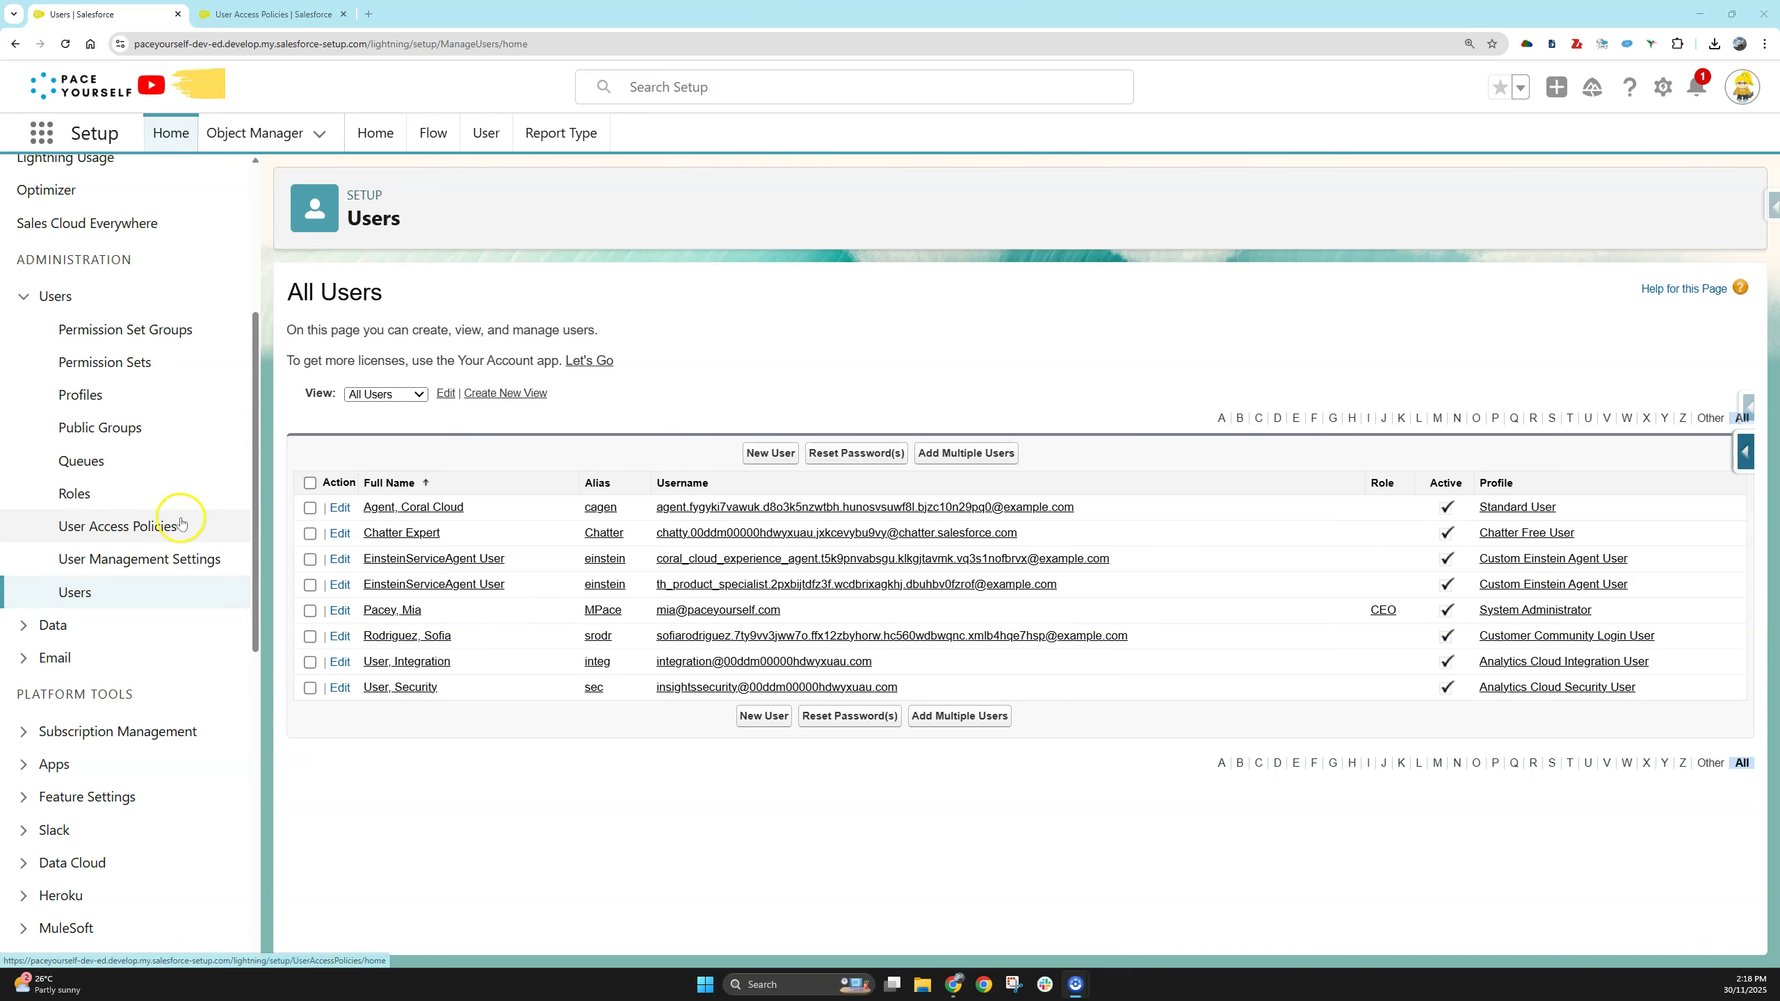
# - Confirm User Access Policies are Enabled in User Management Settings, then open the User Access Policies list
pyautogui.click(199, 559)
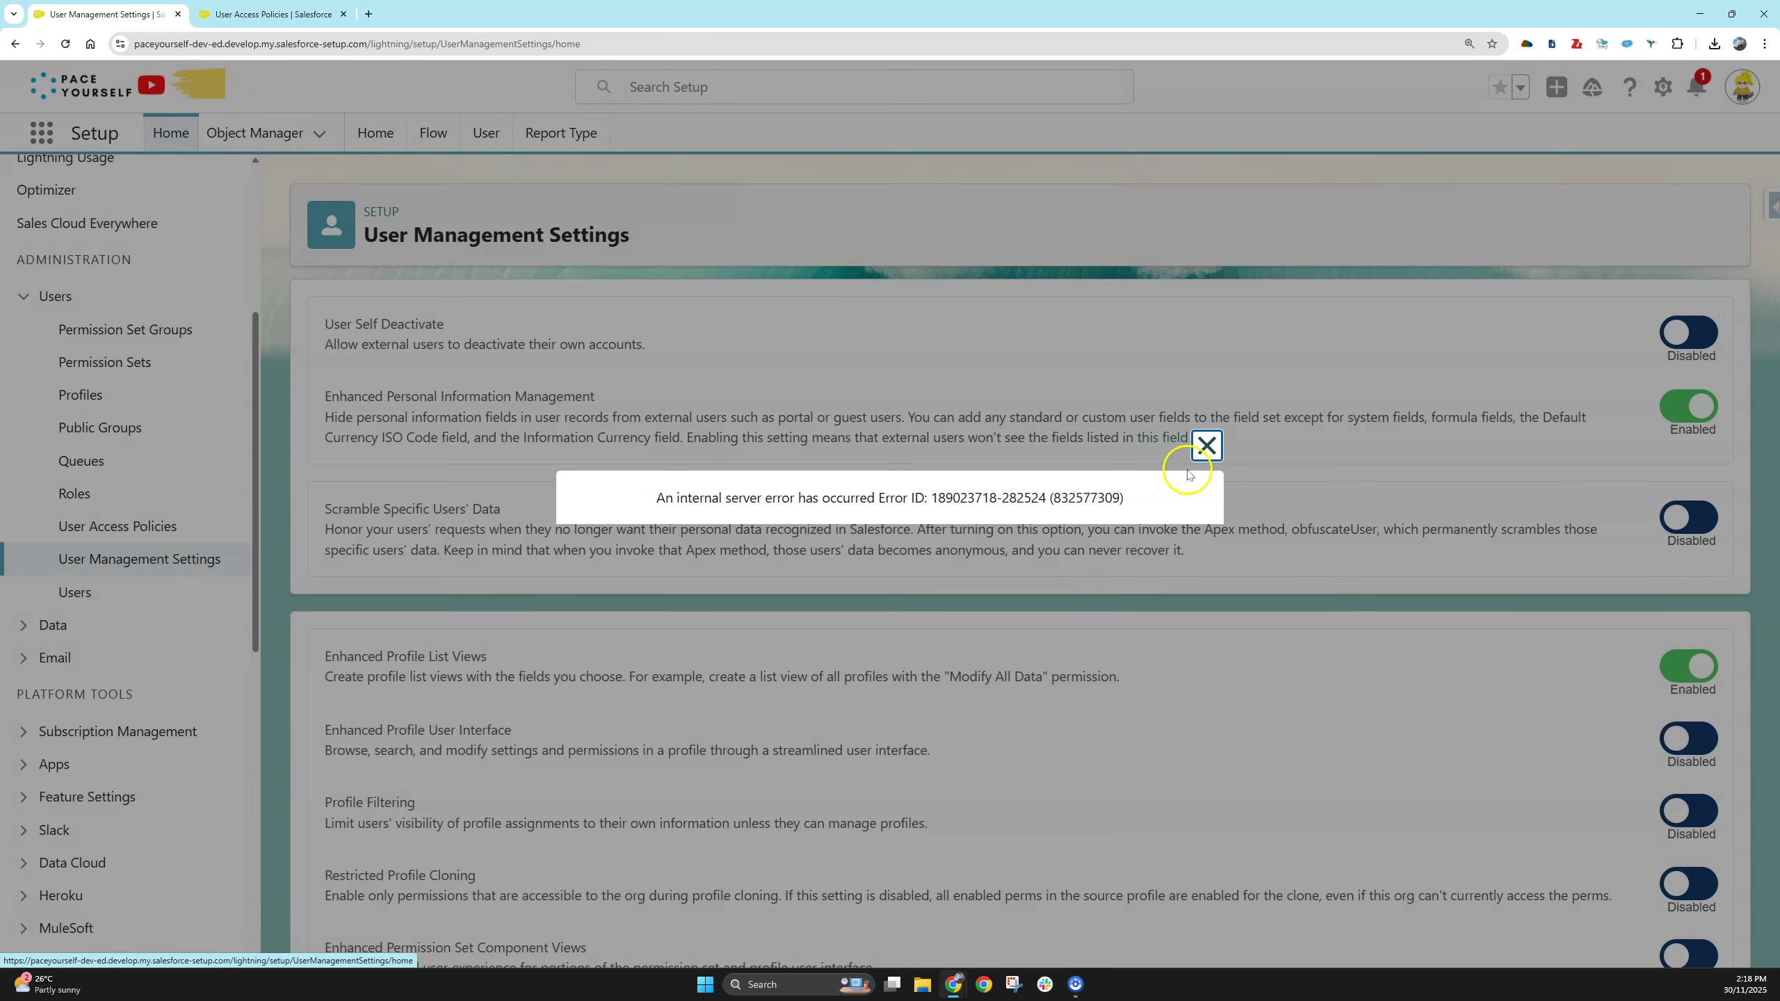
pyautogui.click(1217, 444)
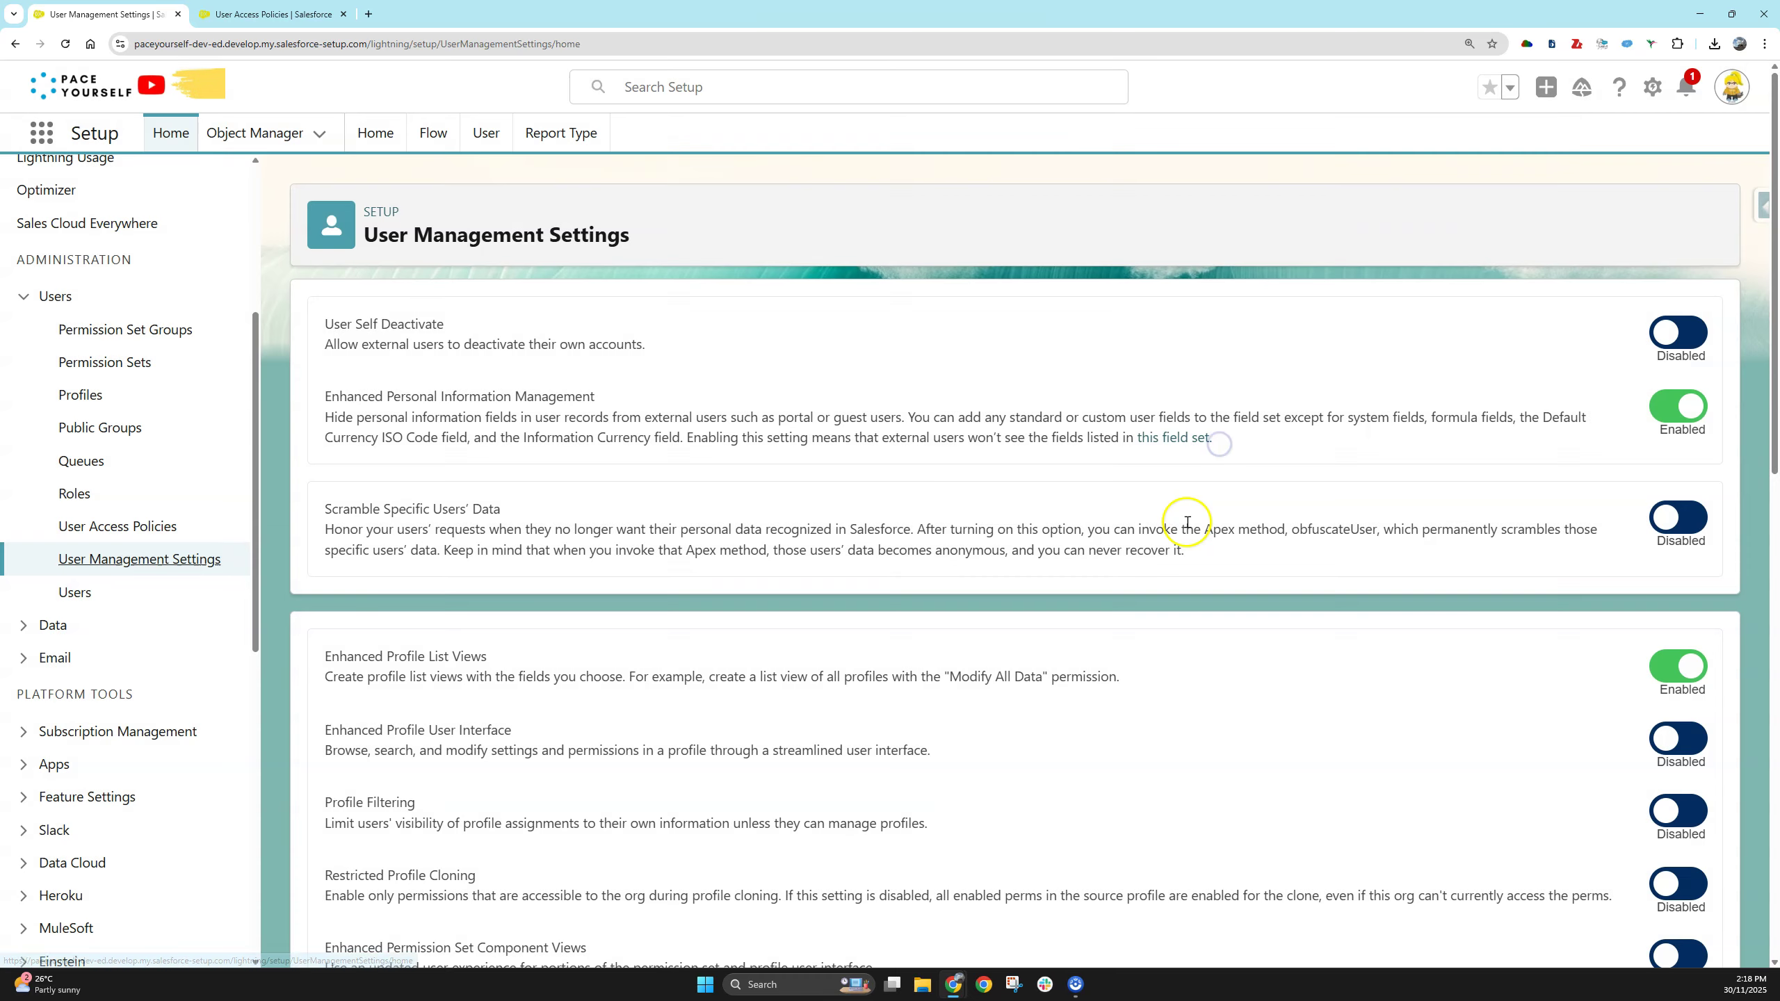
pyautogui.scroll(-6, 1187, 523)
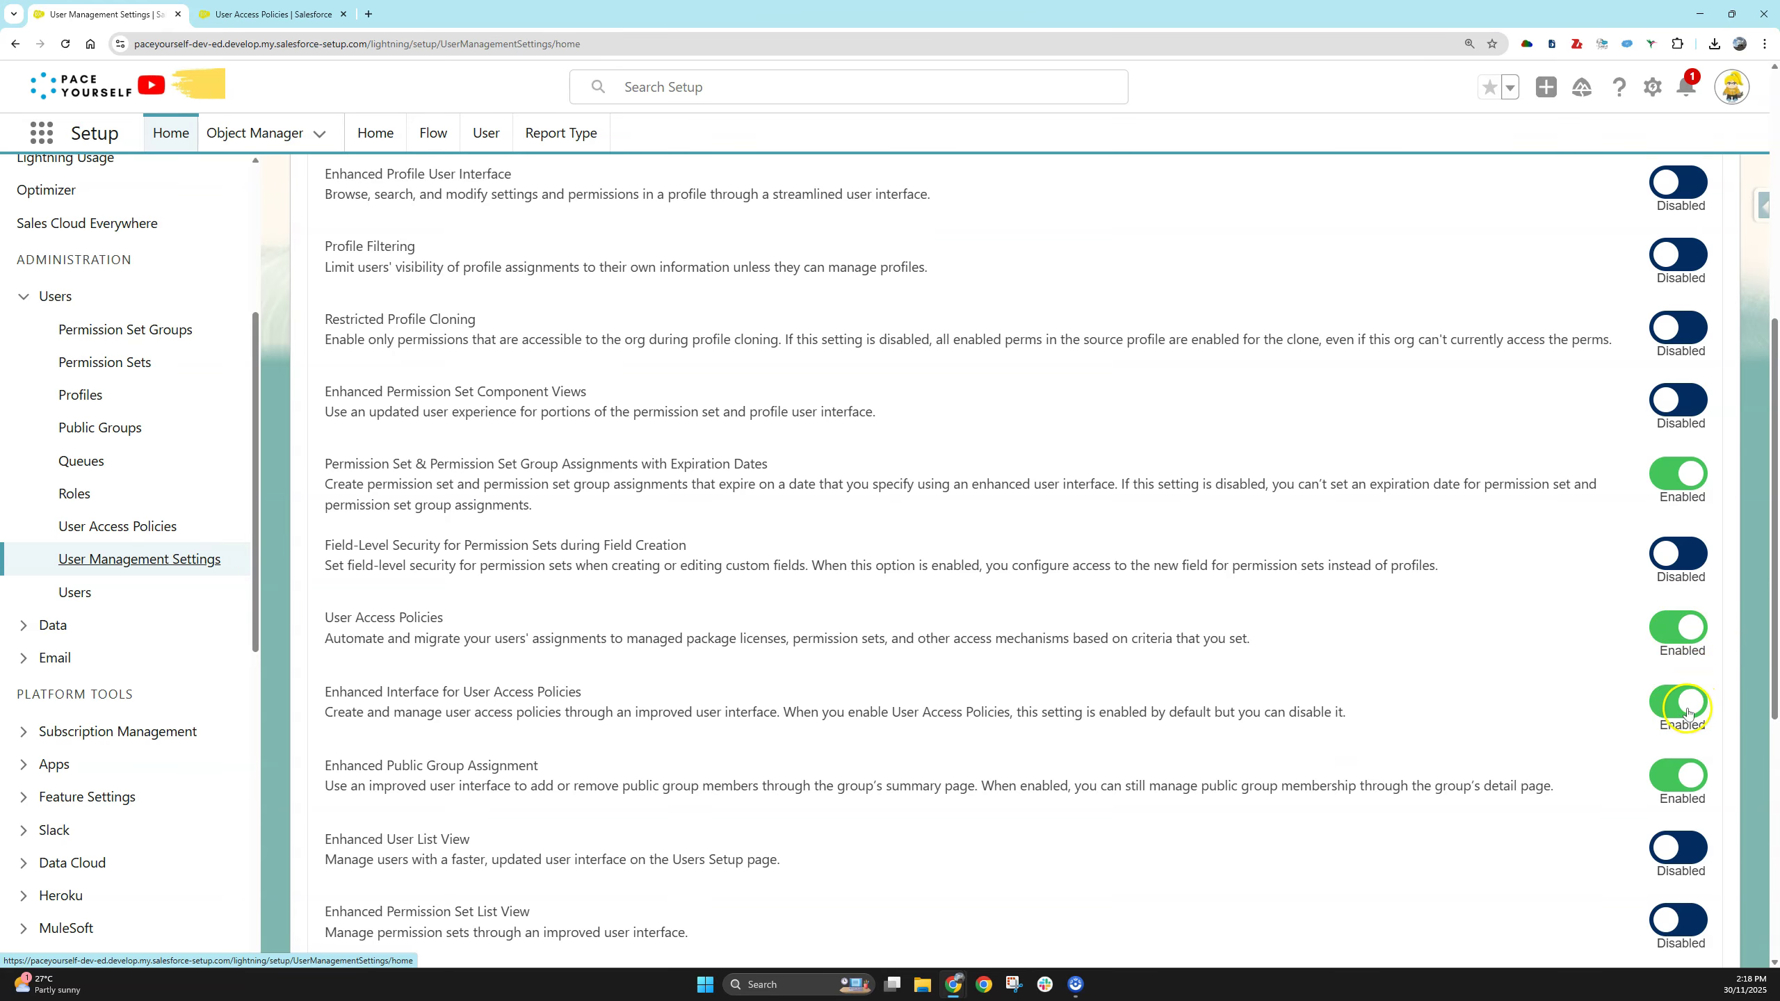
pyautogui.click(159, 529)
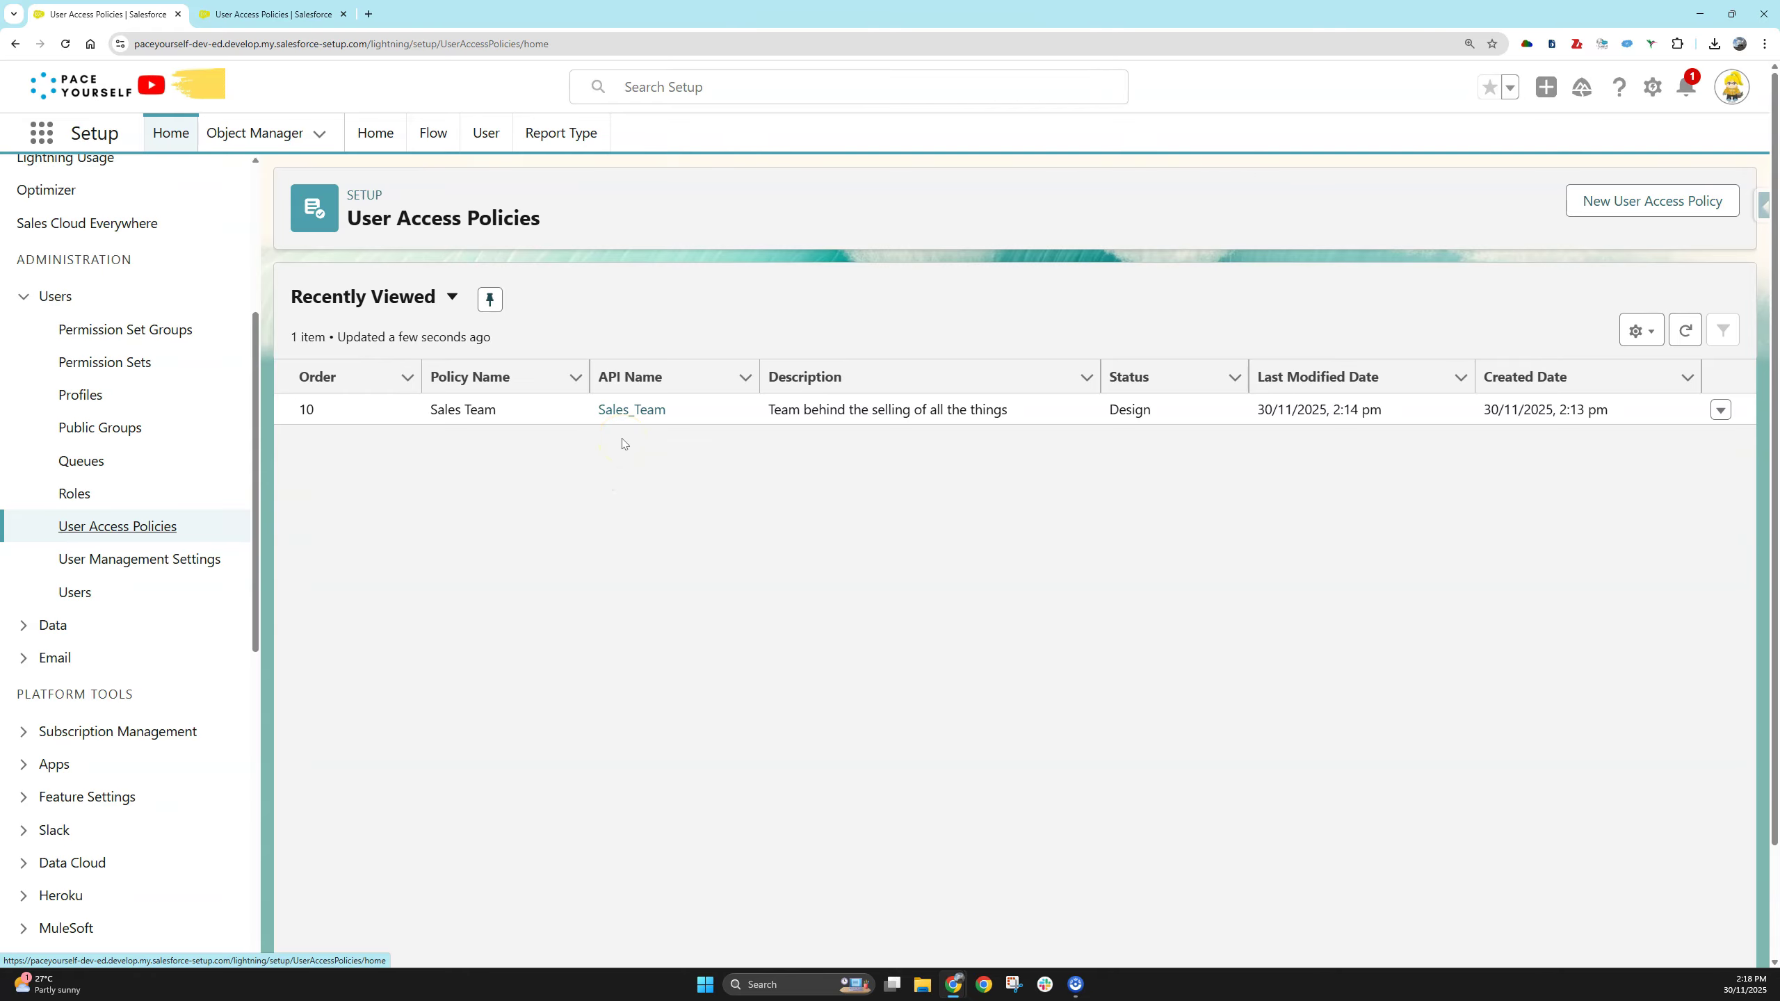
# - Open the Sales_Team policy's detail page and bring up its Edit Criteria form
pyautogui.click(626, 411)
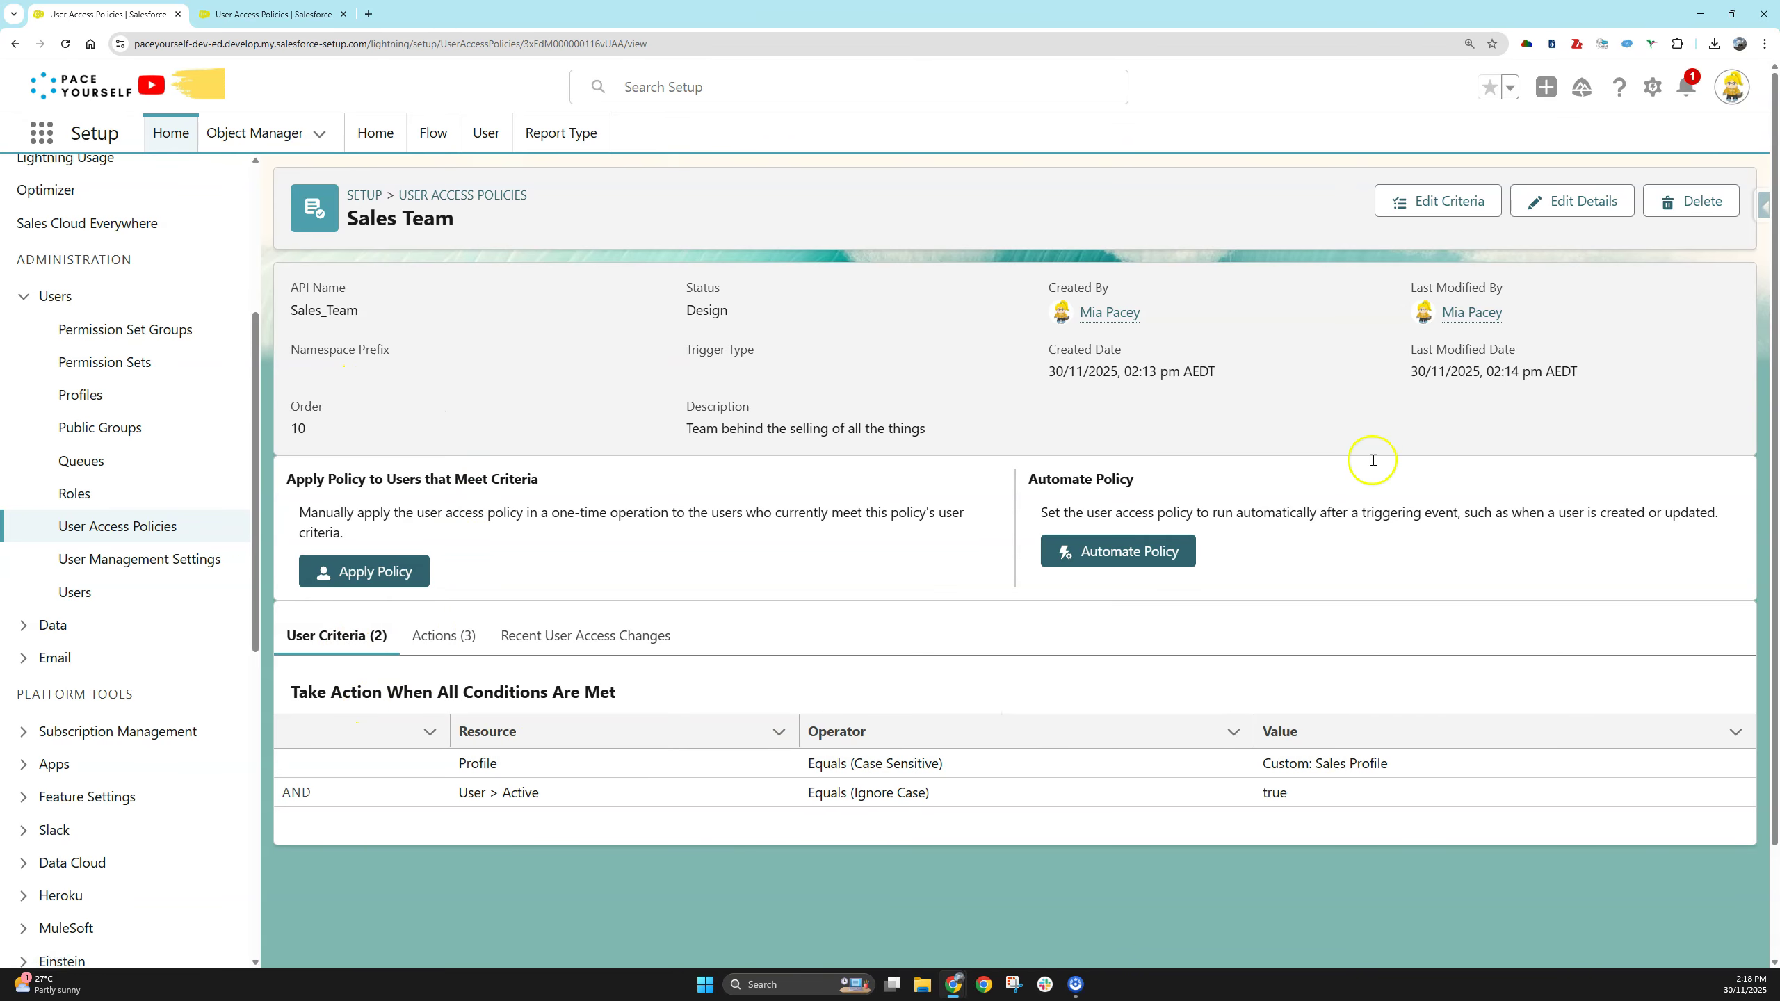
pyautogui.click(1448, 201)
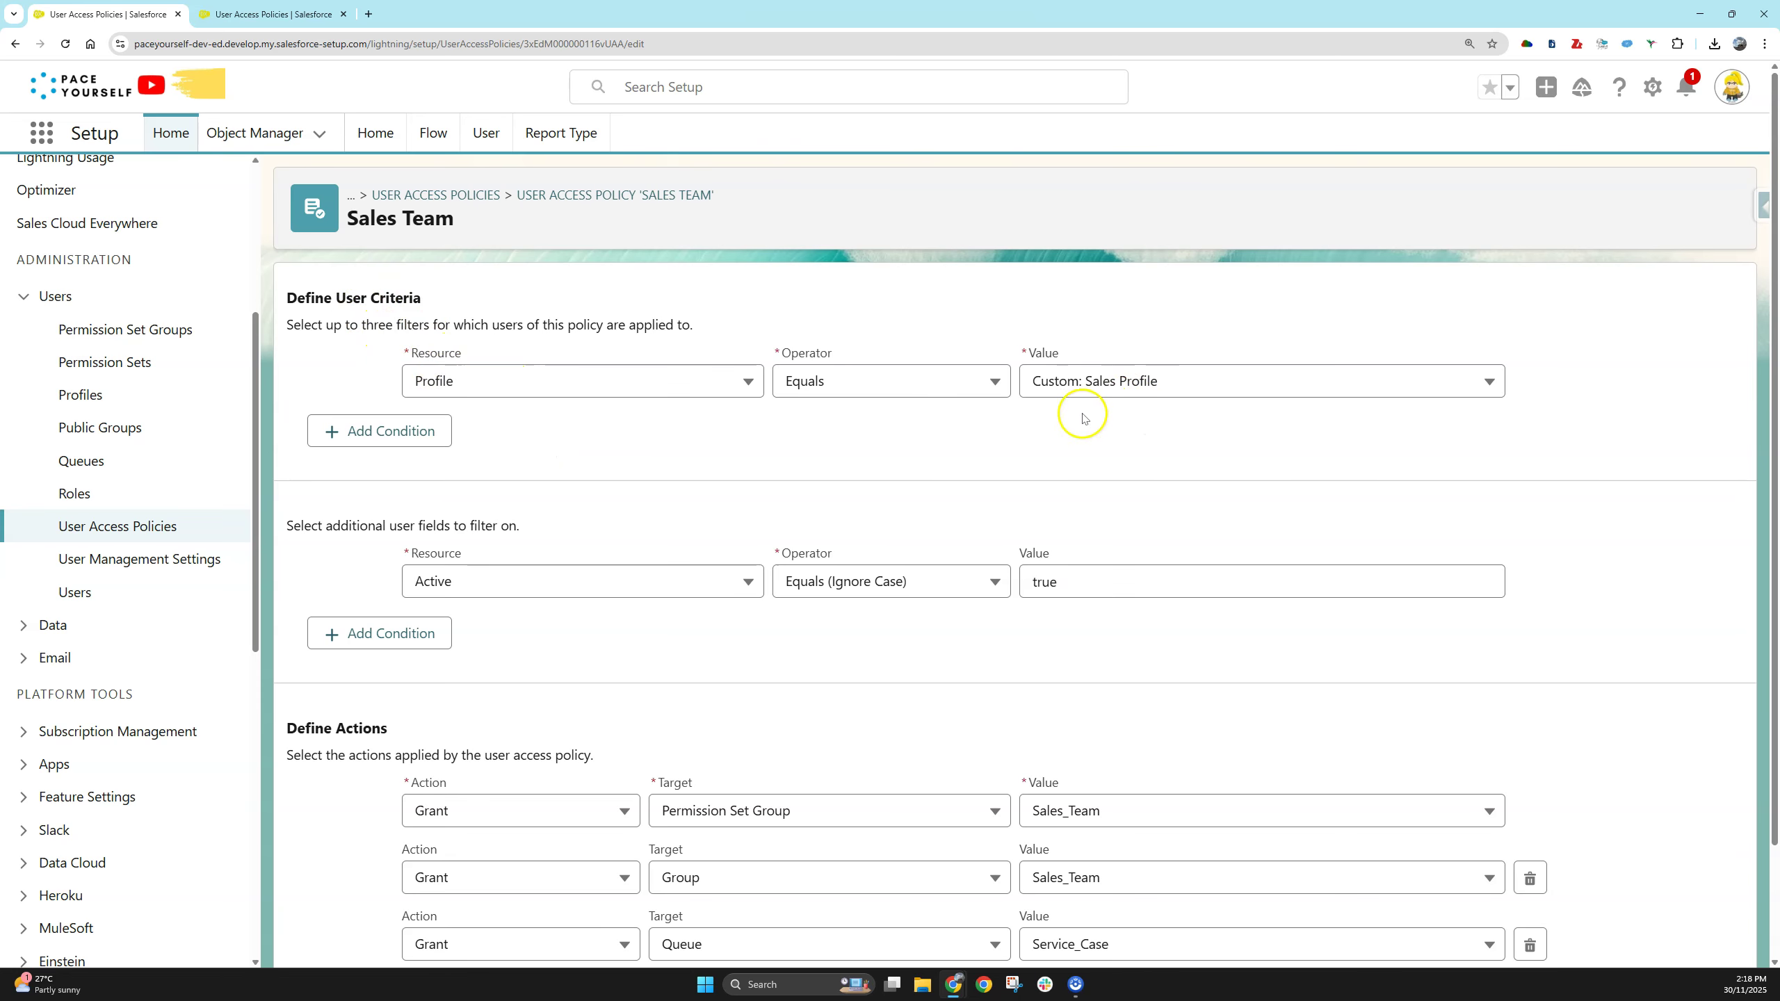
# - Review the Sales Team edit form without changes and return to the User Access Policies list
pyautogui.scroll(-1, 726, 442)
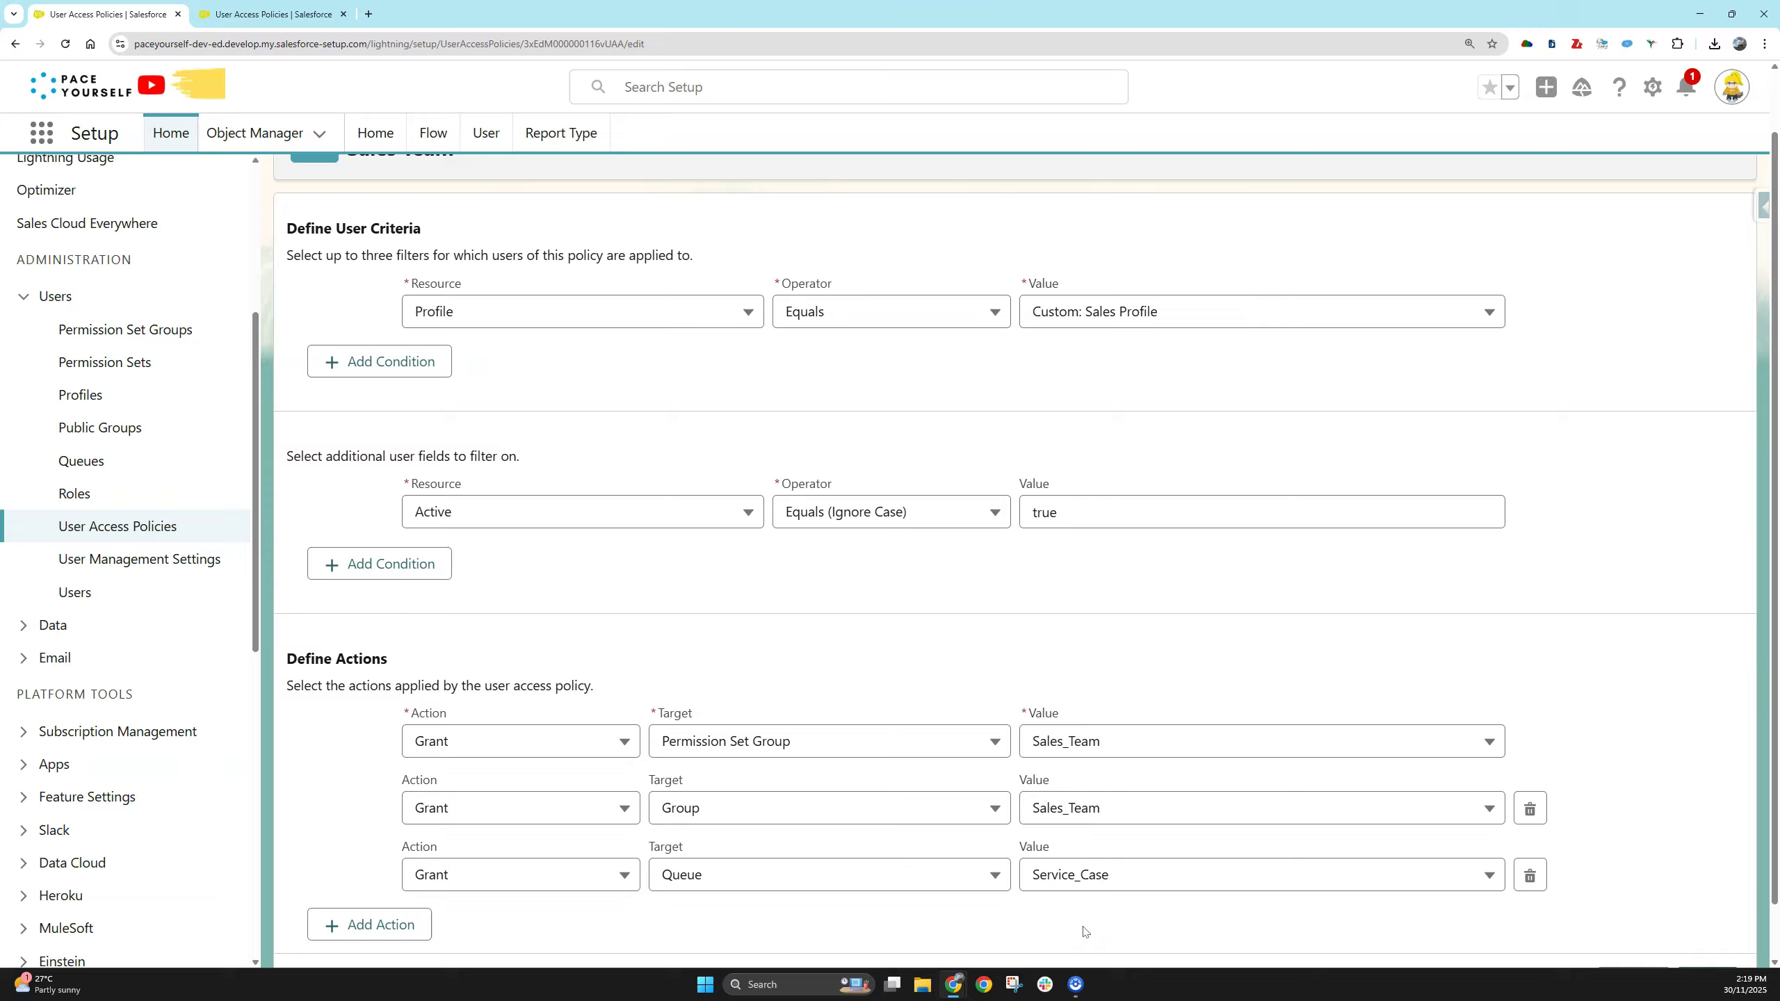
pyautogui.click(1064, 913)
pyautogui.scroll(1, 644, 636)
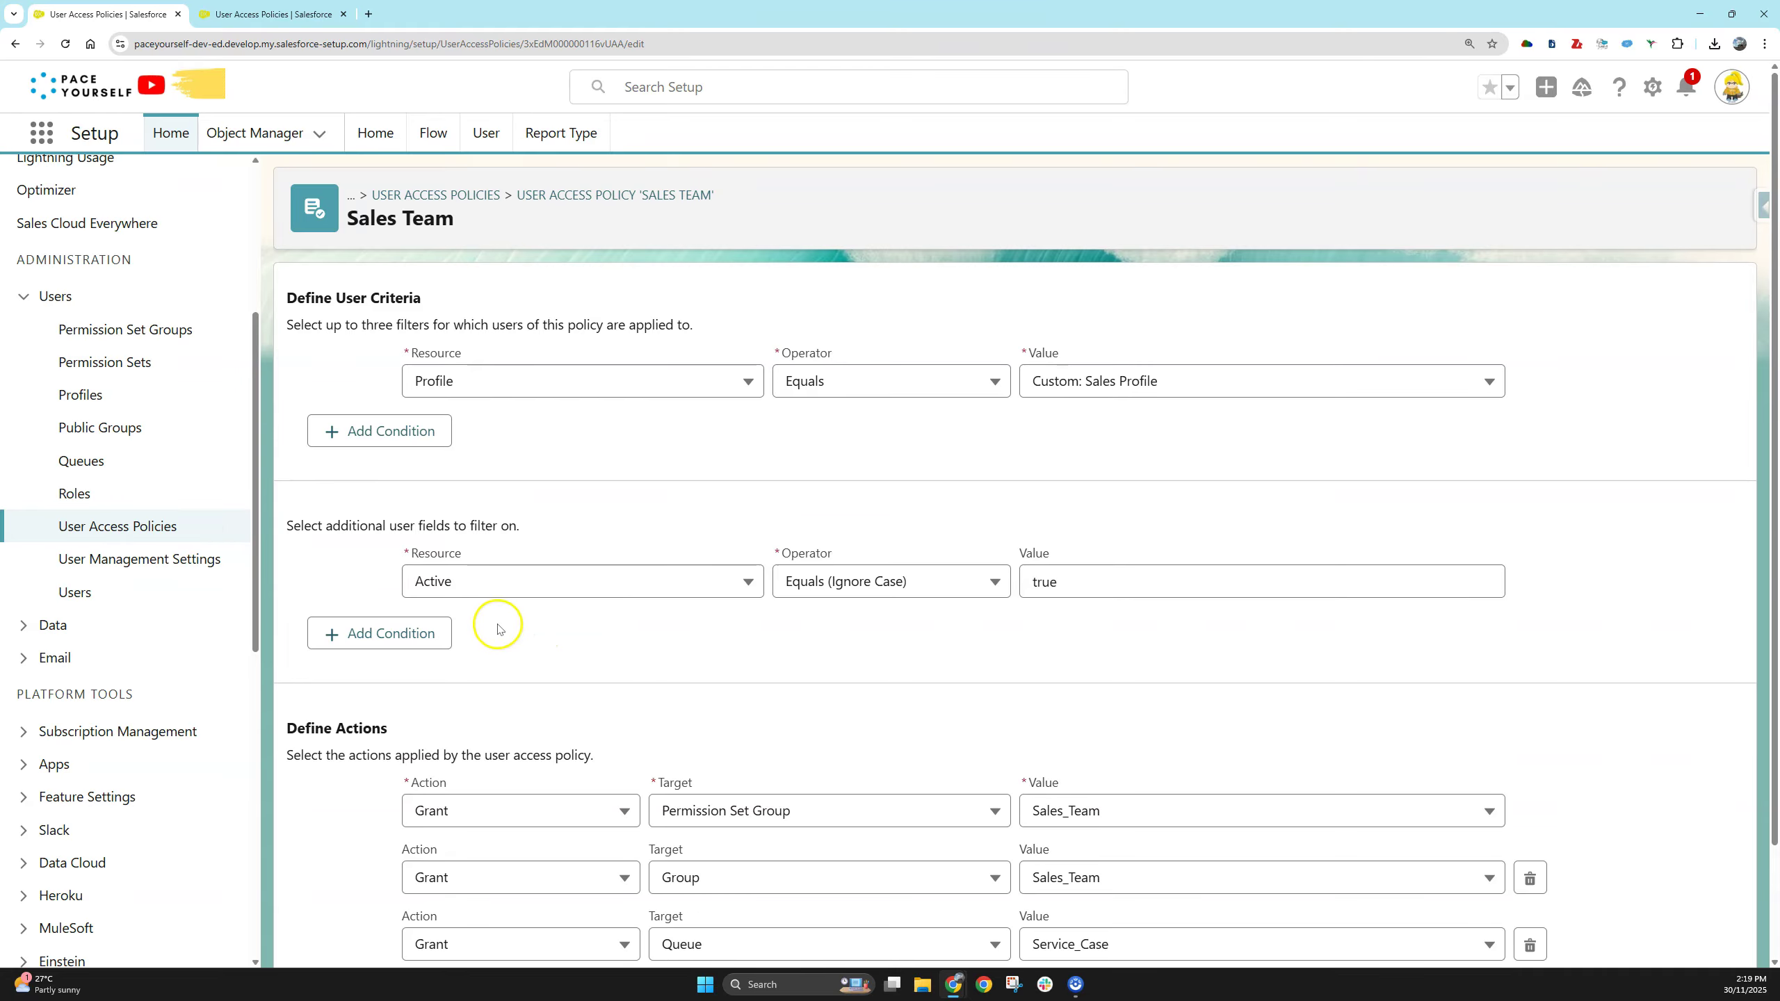
pyautogui.click(133, 529)
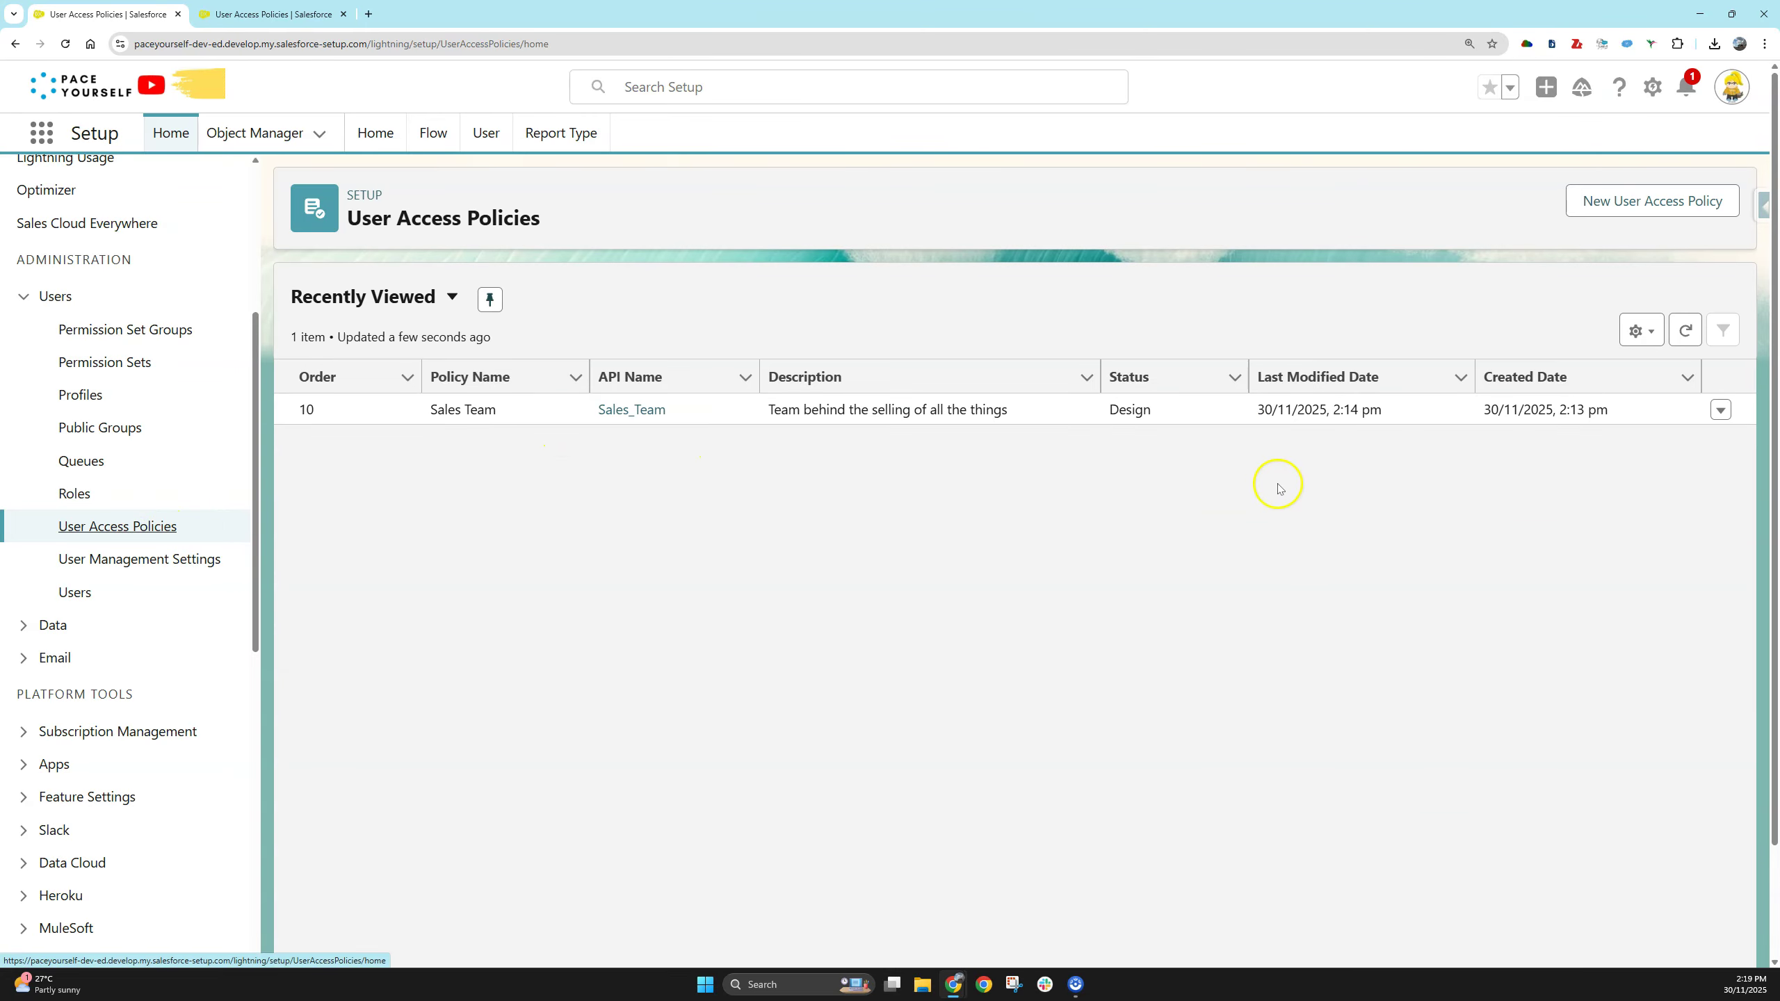
# - Create and save policy 'Marketing Dept' with order 20 and description 'Marketers doing the marketing things.'
pyautogui.click(1700, 202)
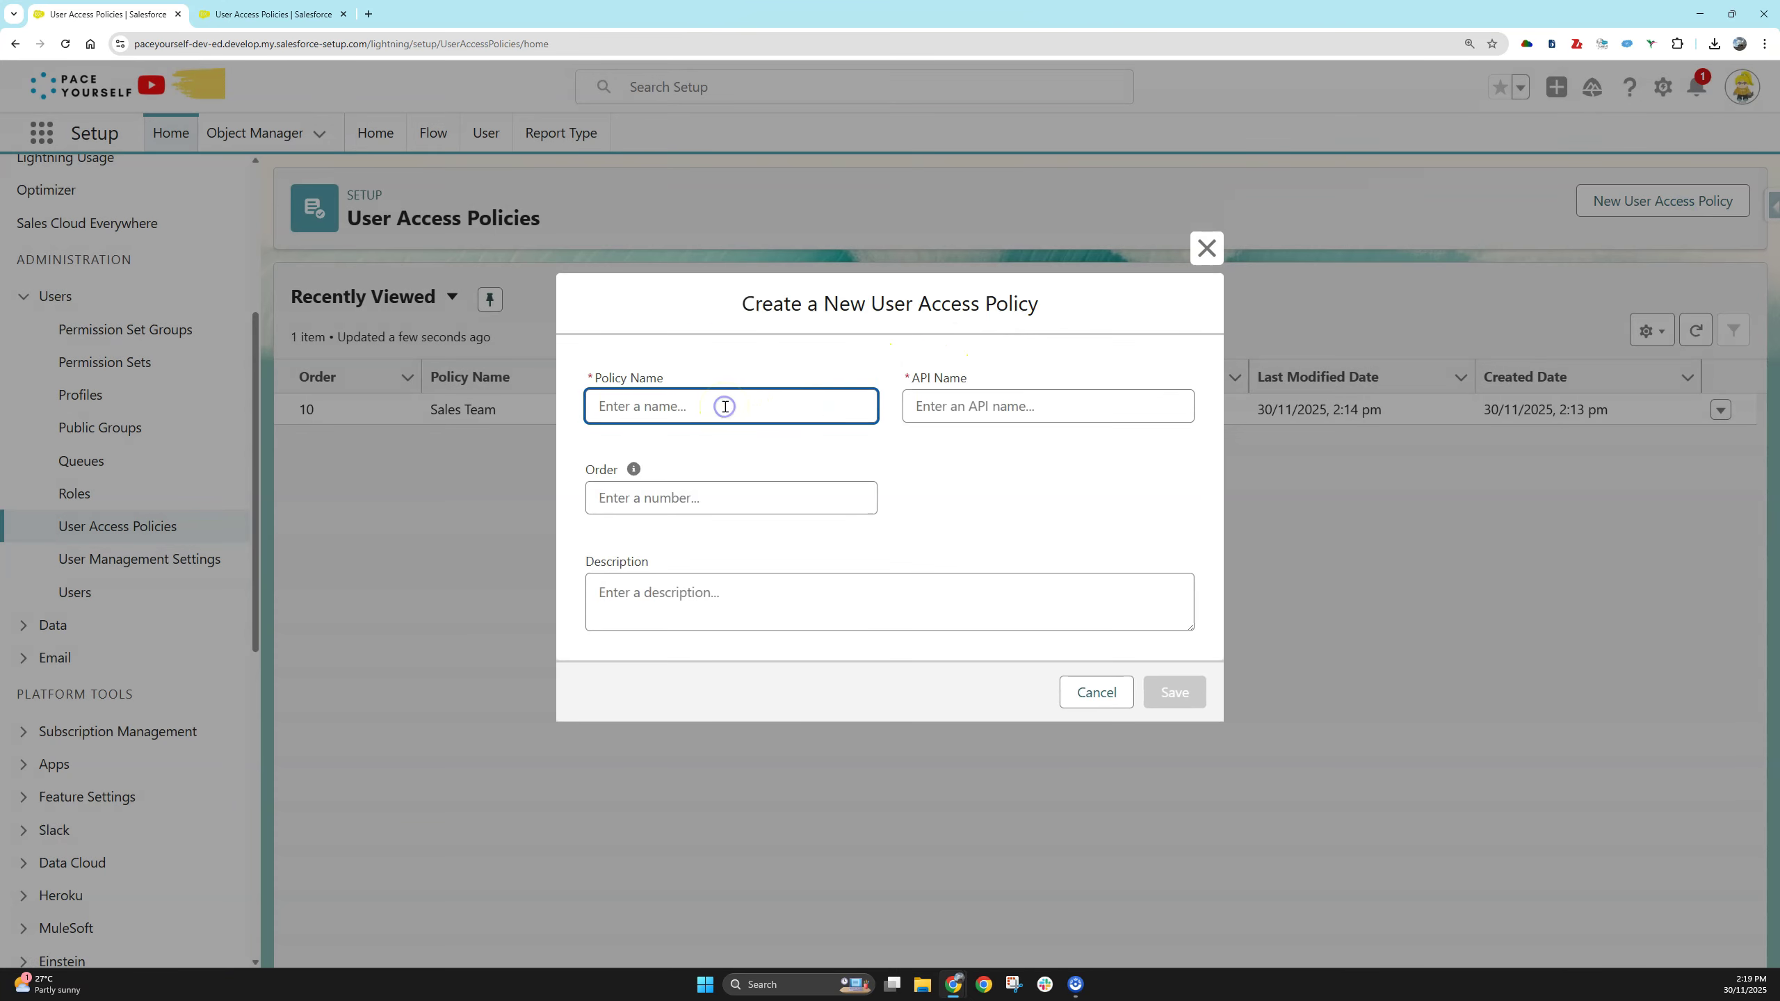
pyautogui.write('Marketing Dept')
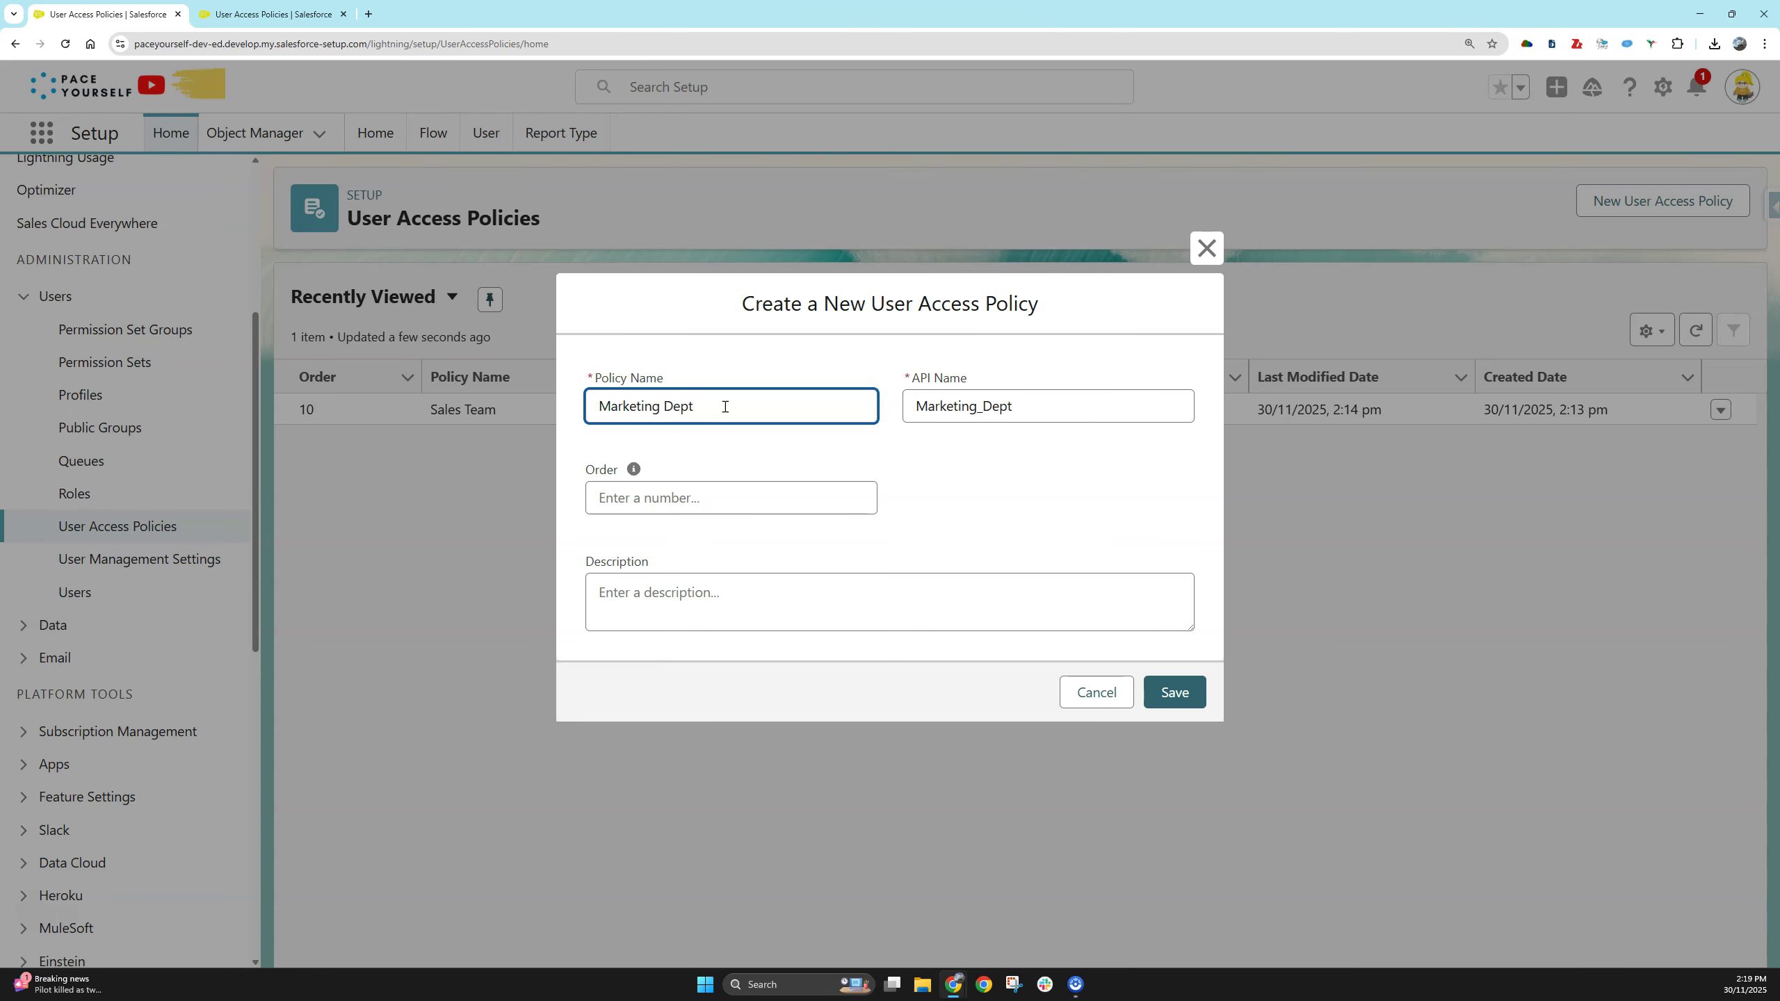
pyautogui.click(692, 483)
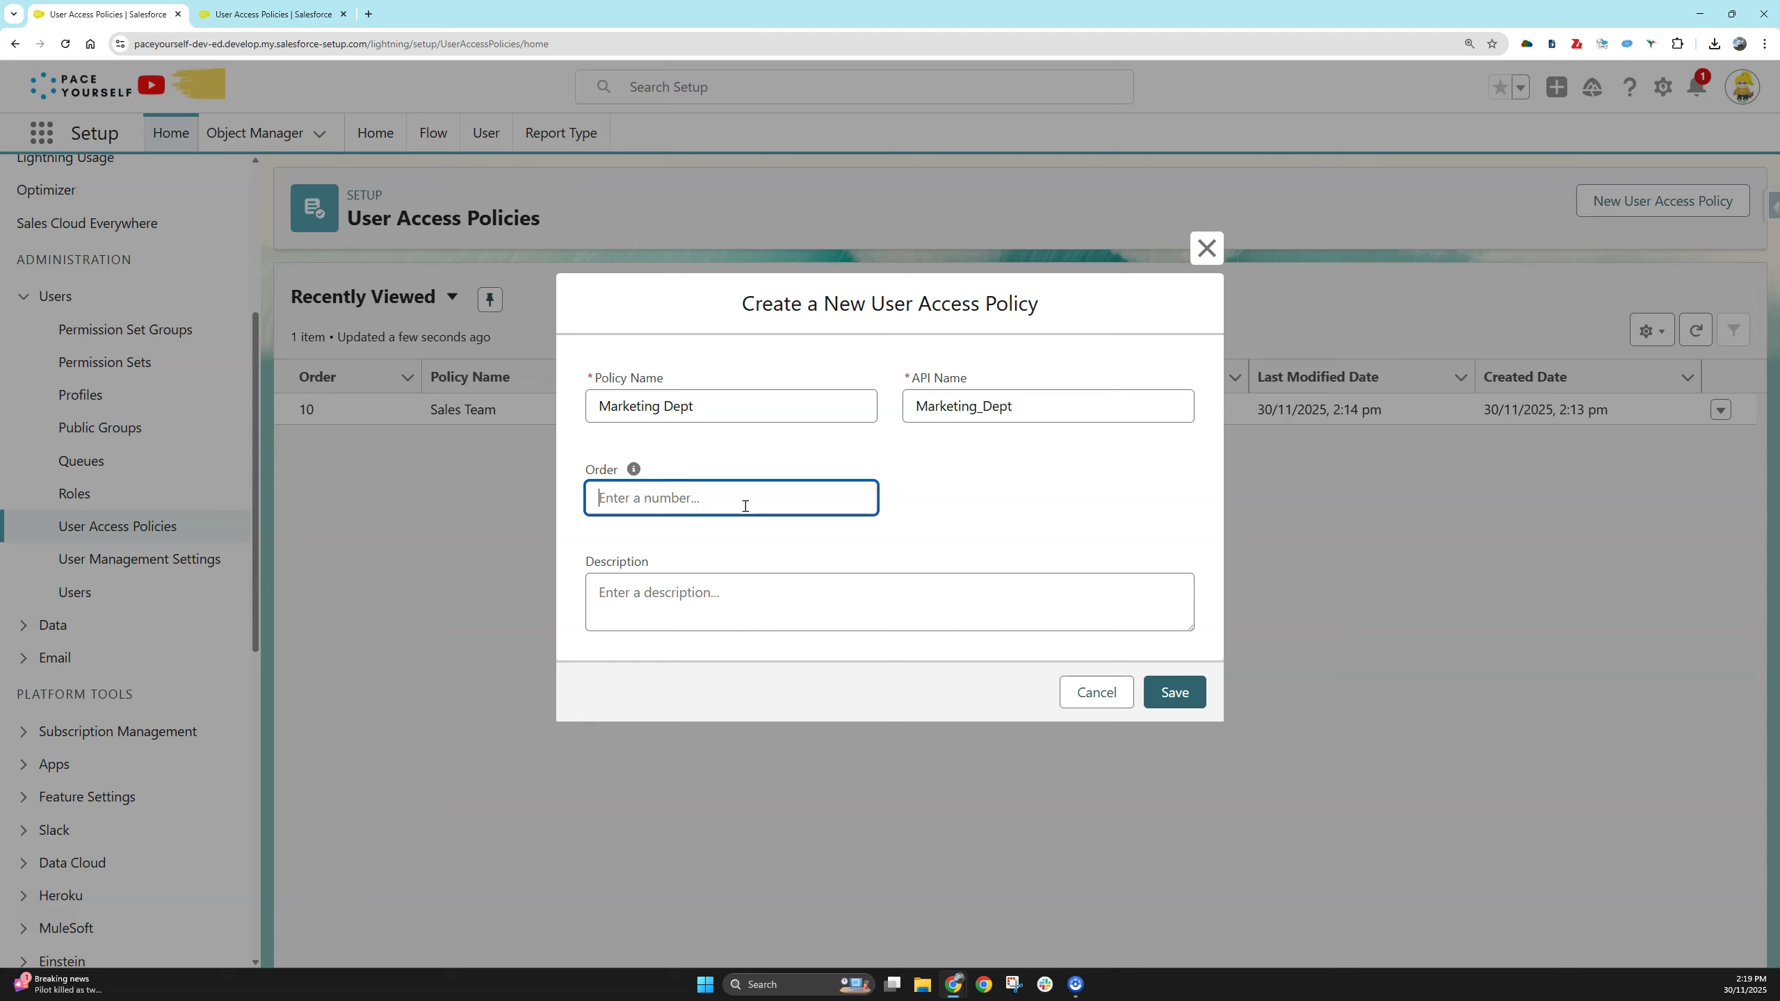
pyautogui.moveTo(634, 473)
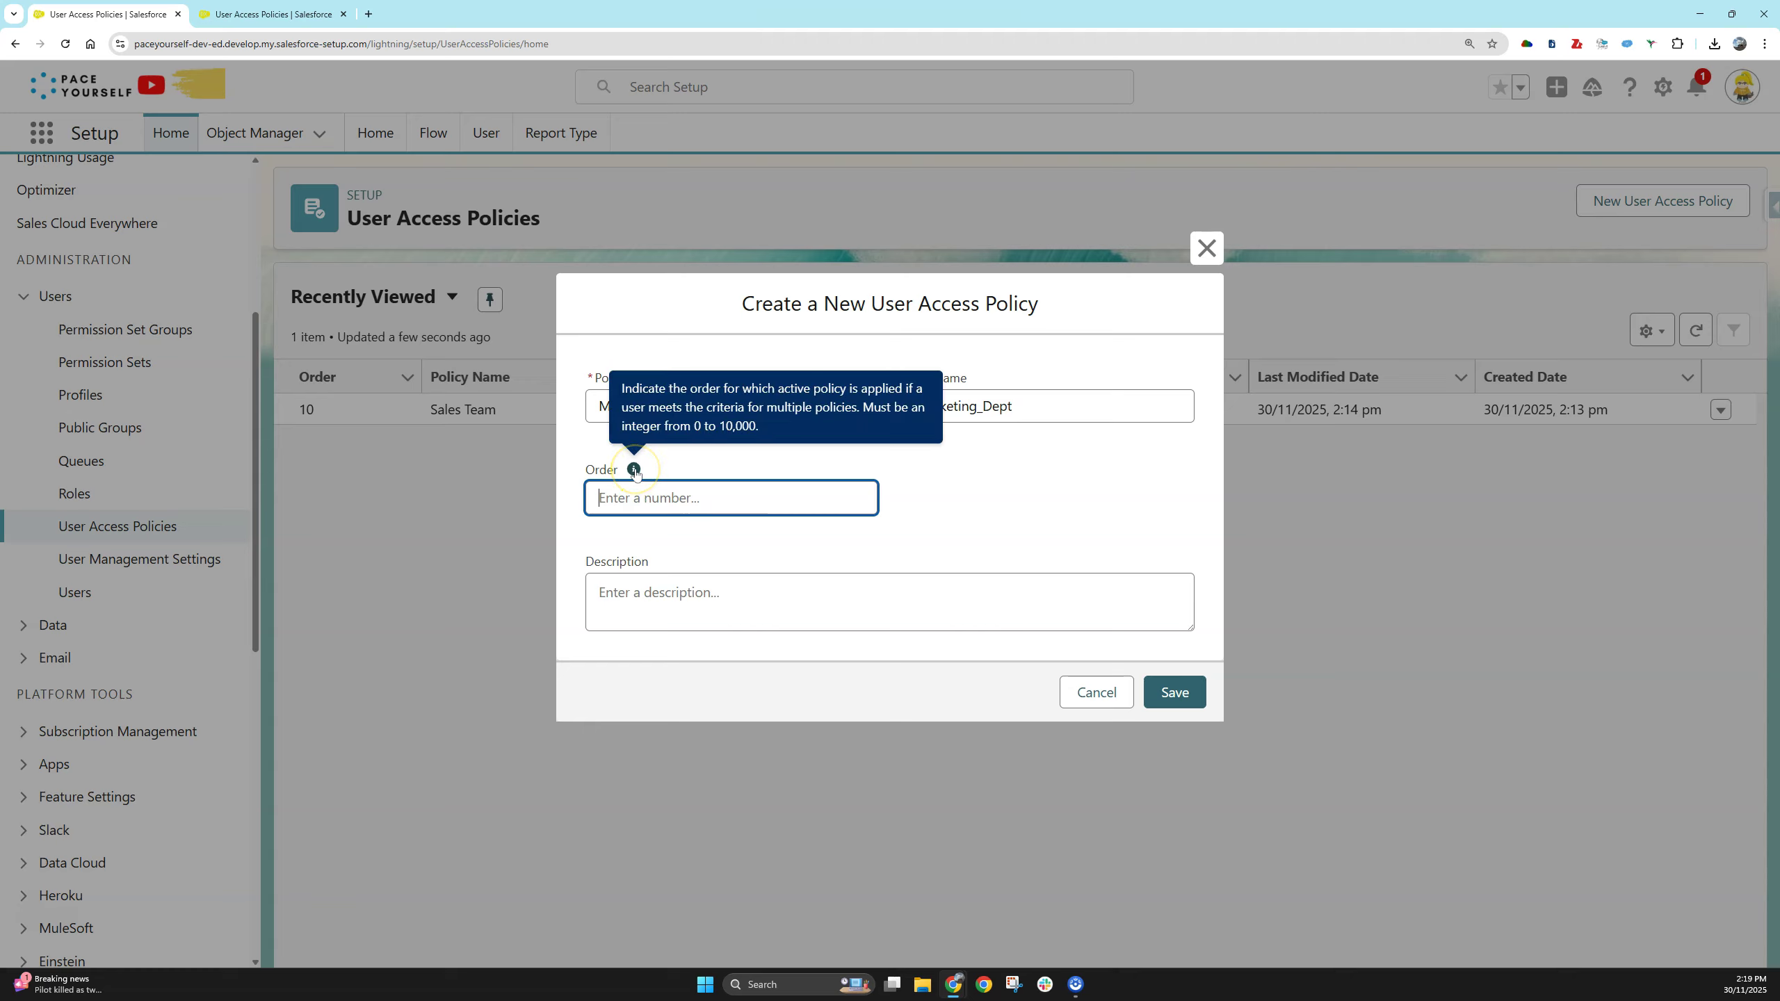
pyautogui.write('20')
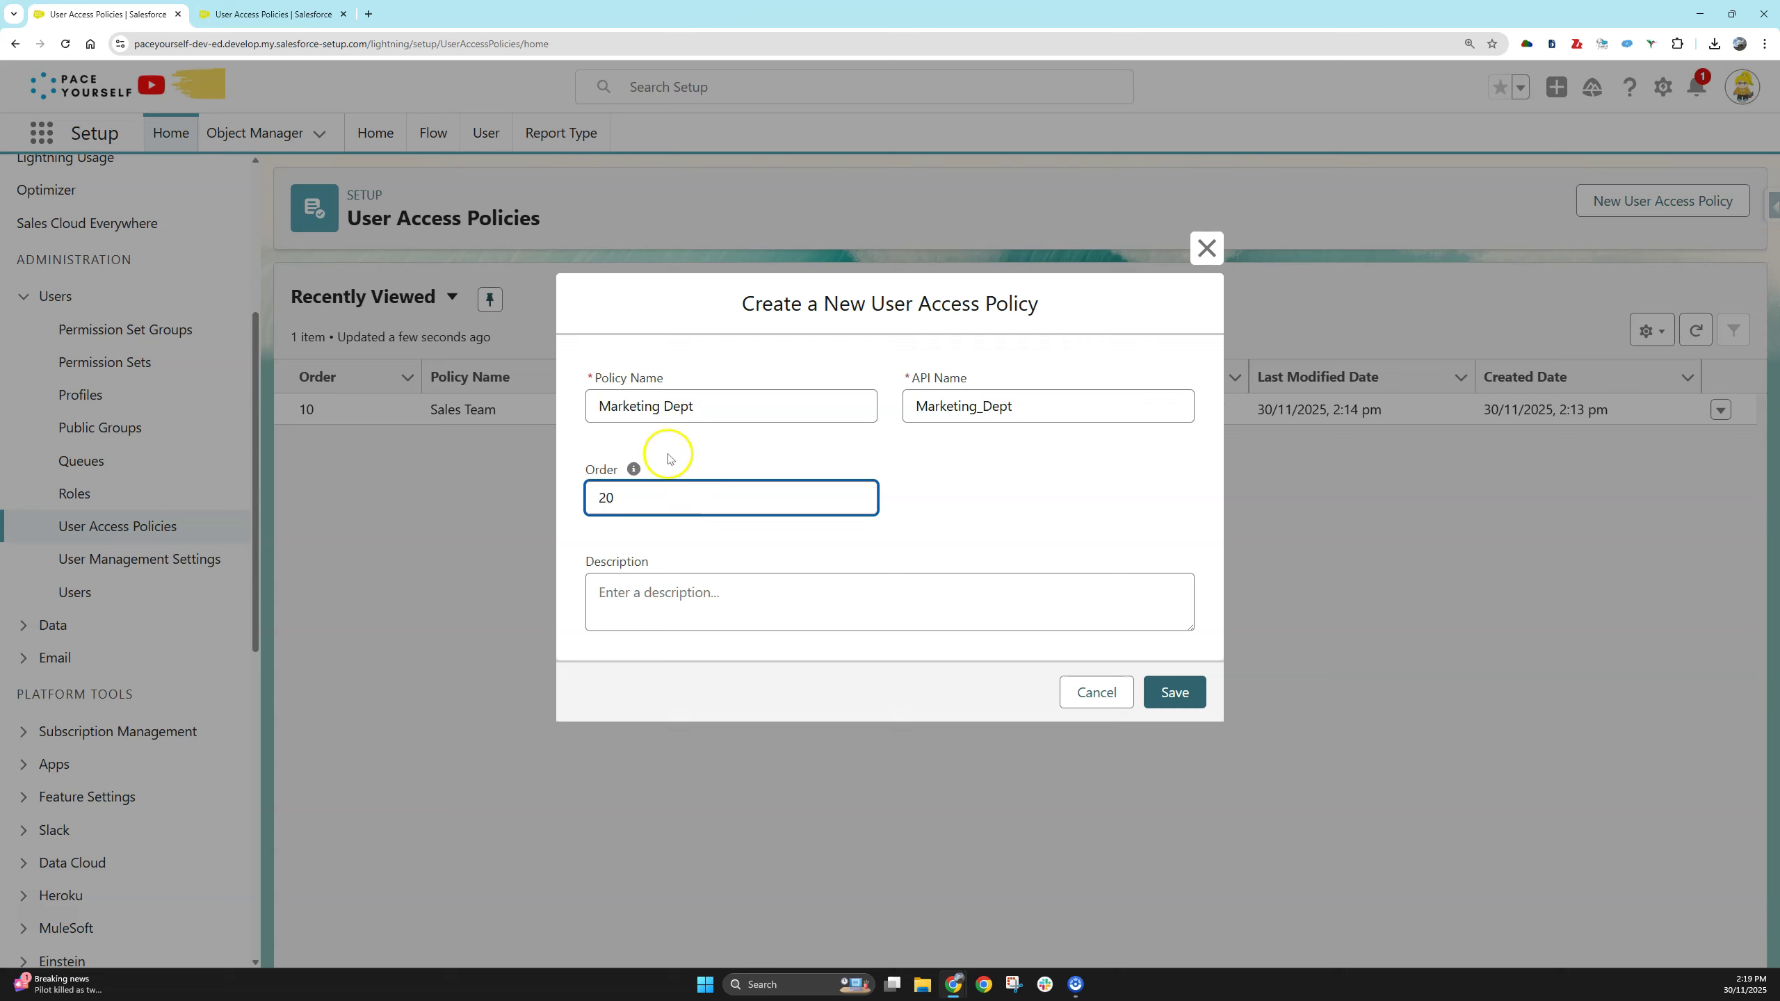
pyautogui.click(668, 458)
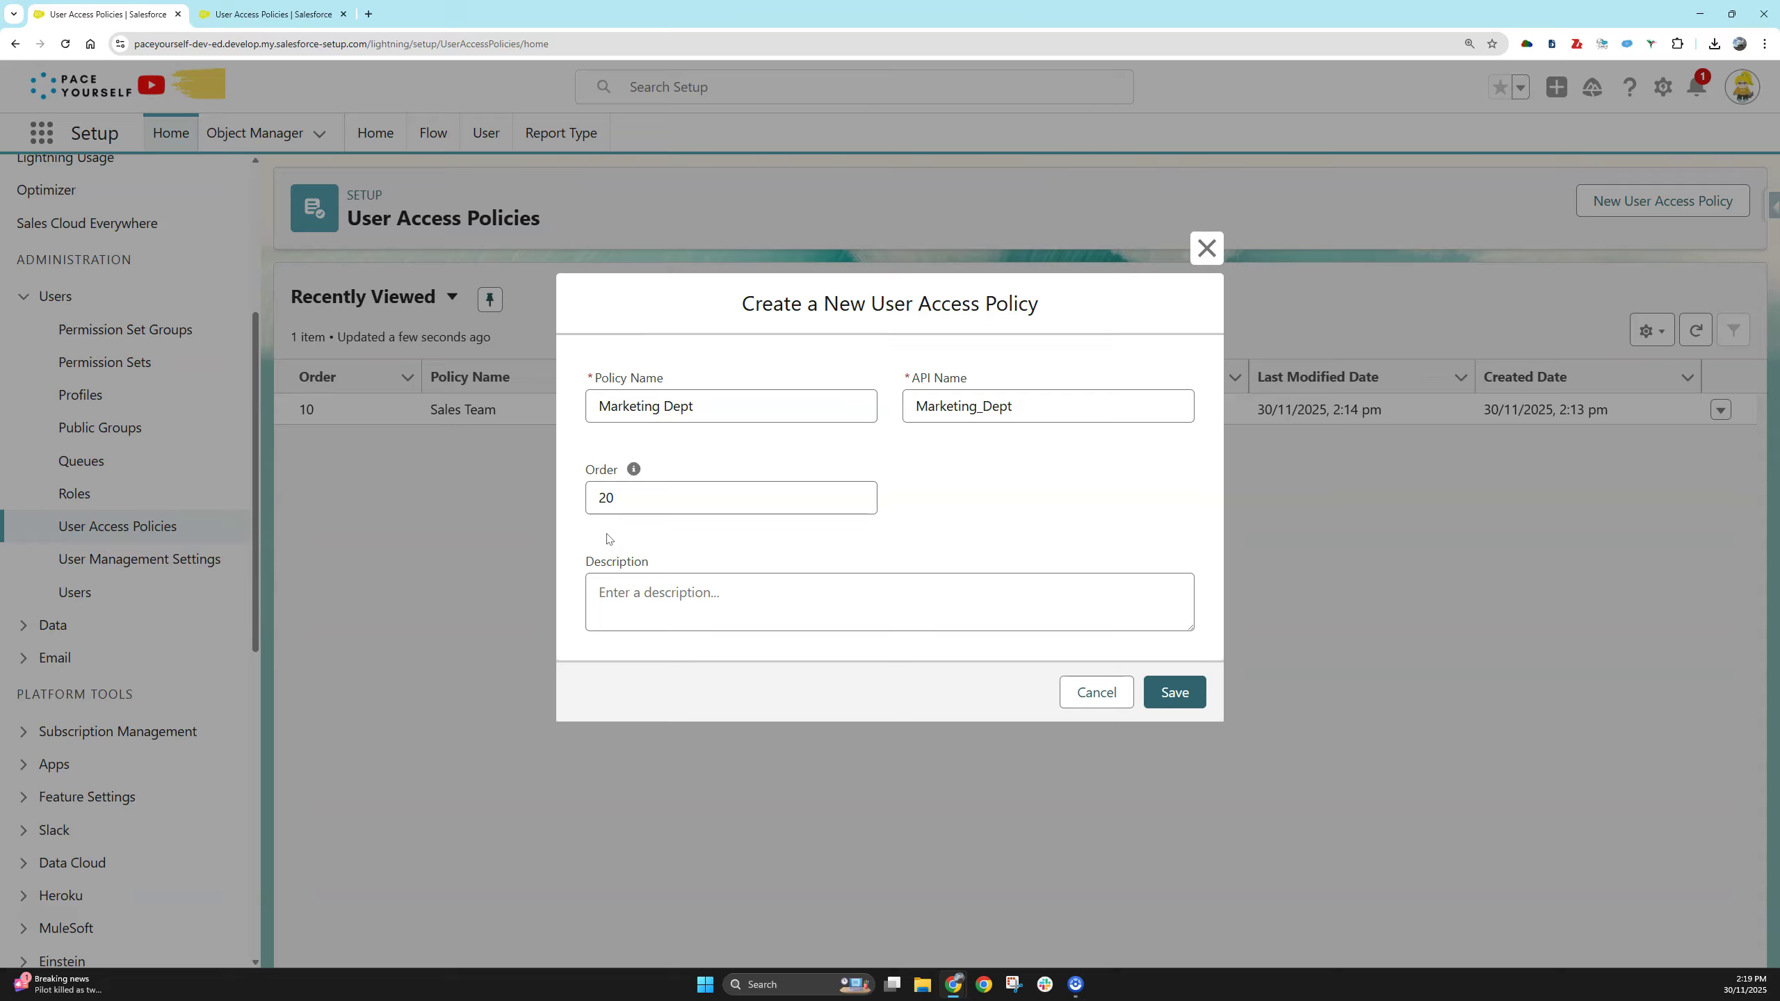
pyautogui.click(1028, 600)
pyautogui.write('Marketers doing the marketing things.')
pyautogui.click(1174, 692)
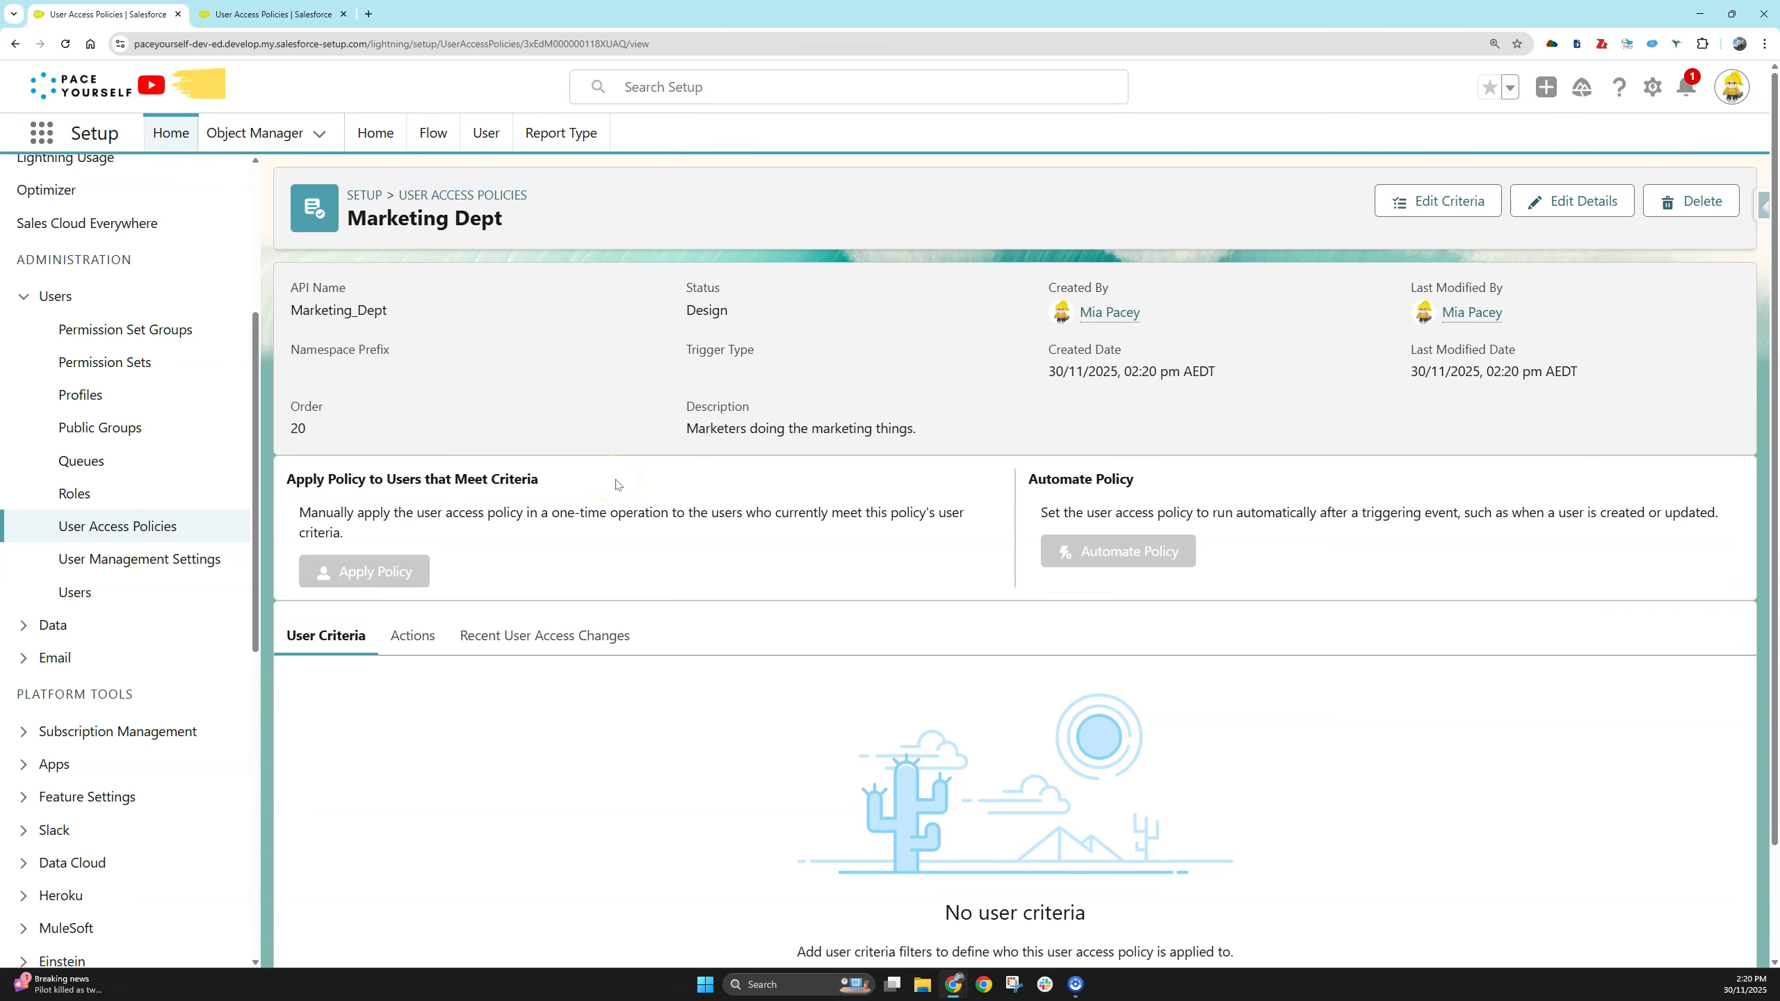
# - Add the user criterion Profile Equals Custom: Marketing Profile to the Marketing Dept policy
pyautogui.click(1414, 203)
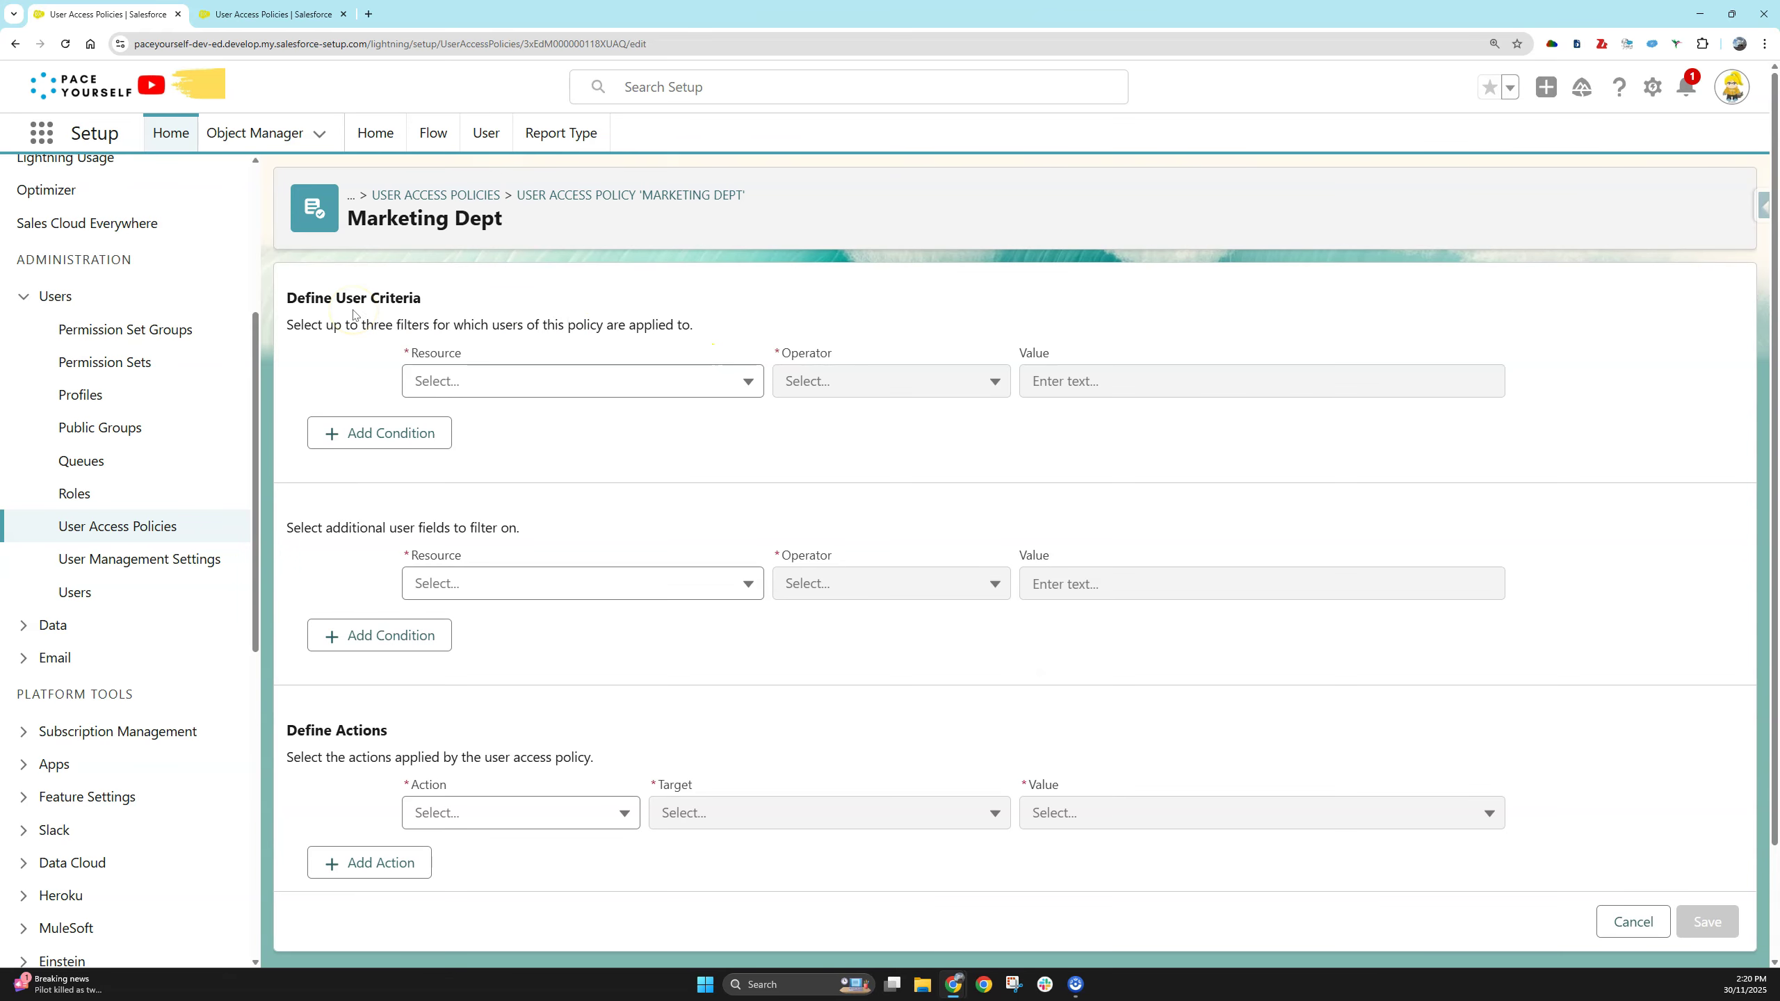
pyautogui.click(526, 379)
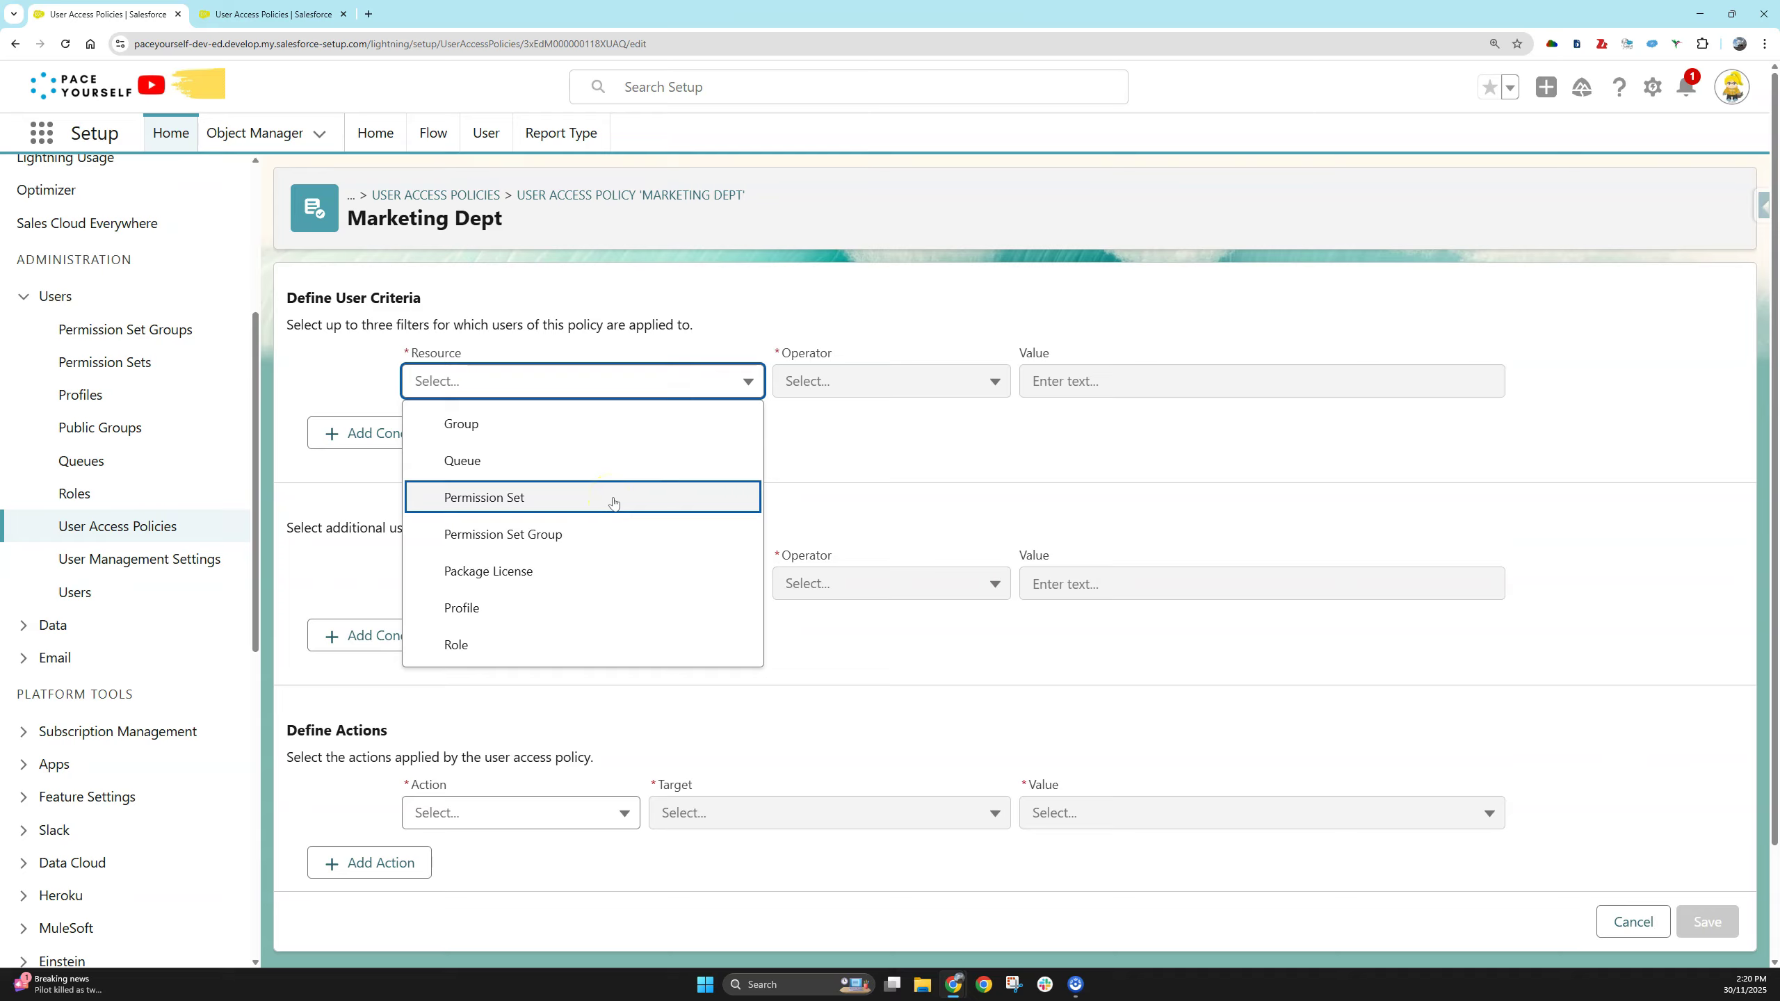
pyautogui.click(613, 531)
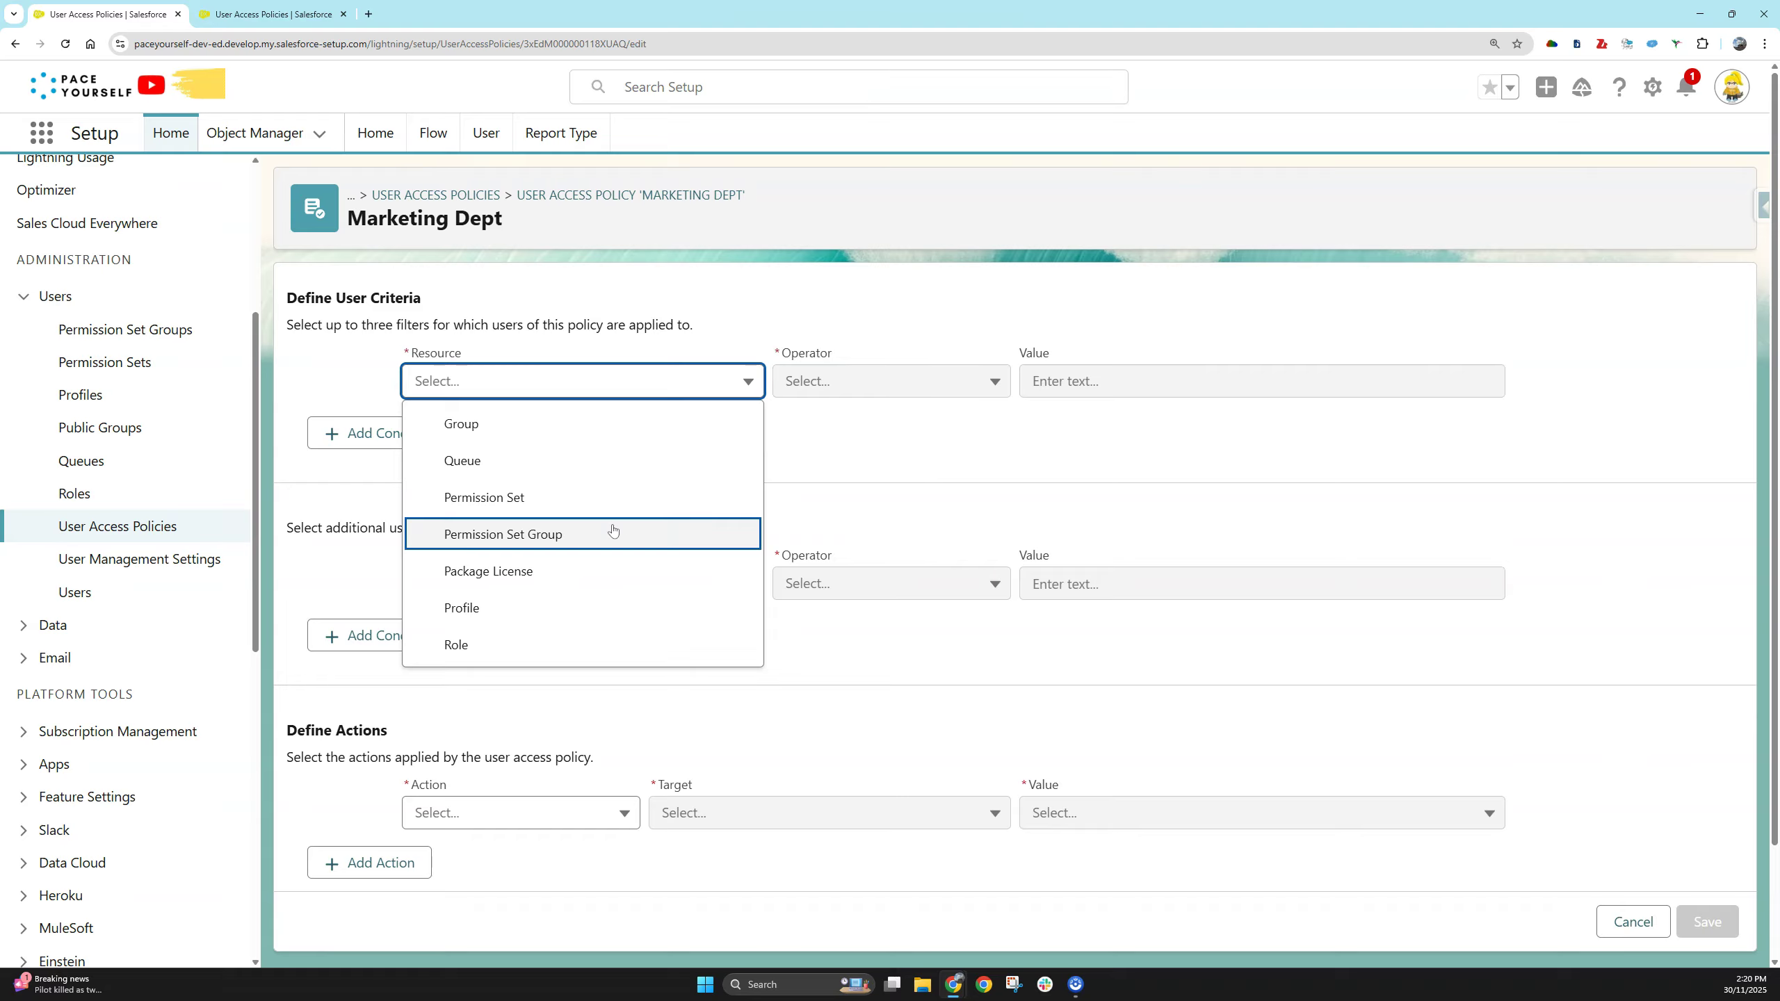
pyautogui.click(617, 603)
pyautogui.click(1038, 383)
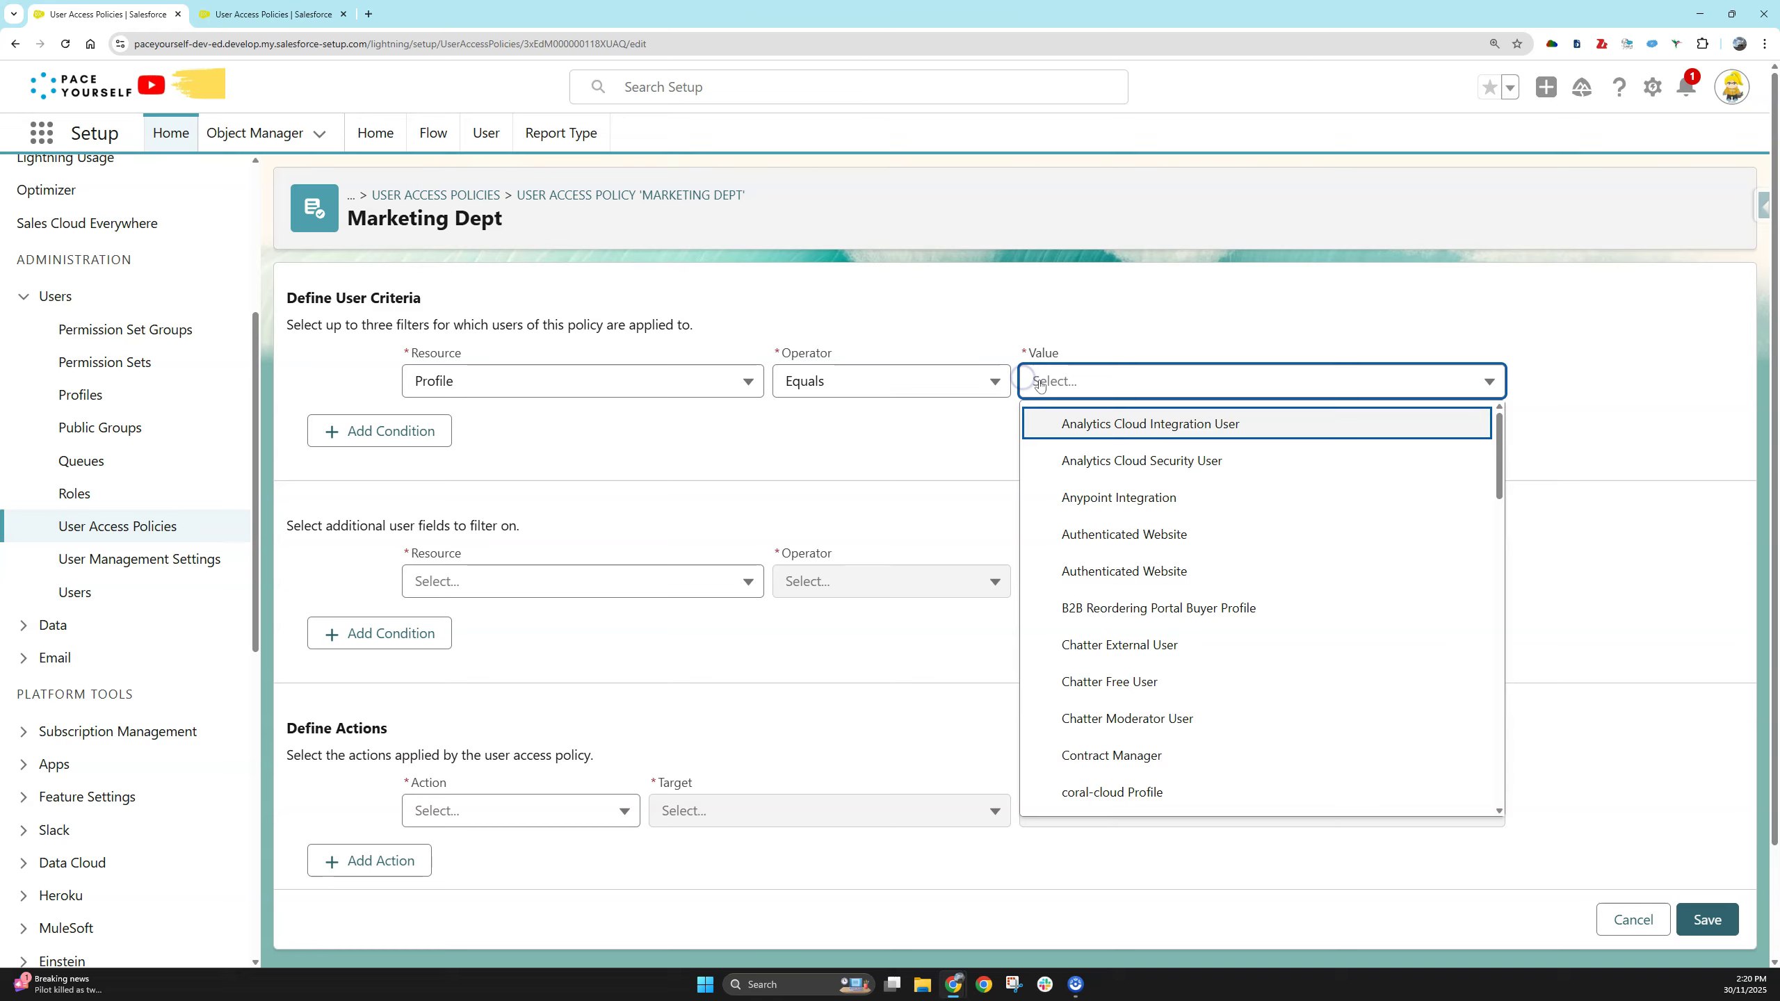
pyautogui.scroll(-5, 1204, 589)
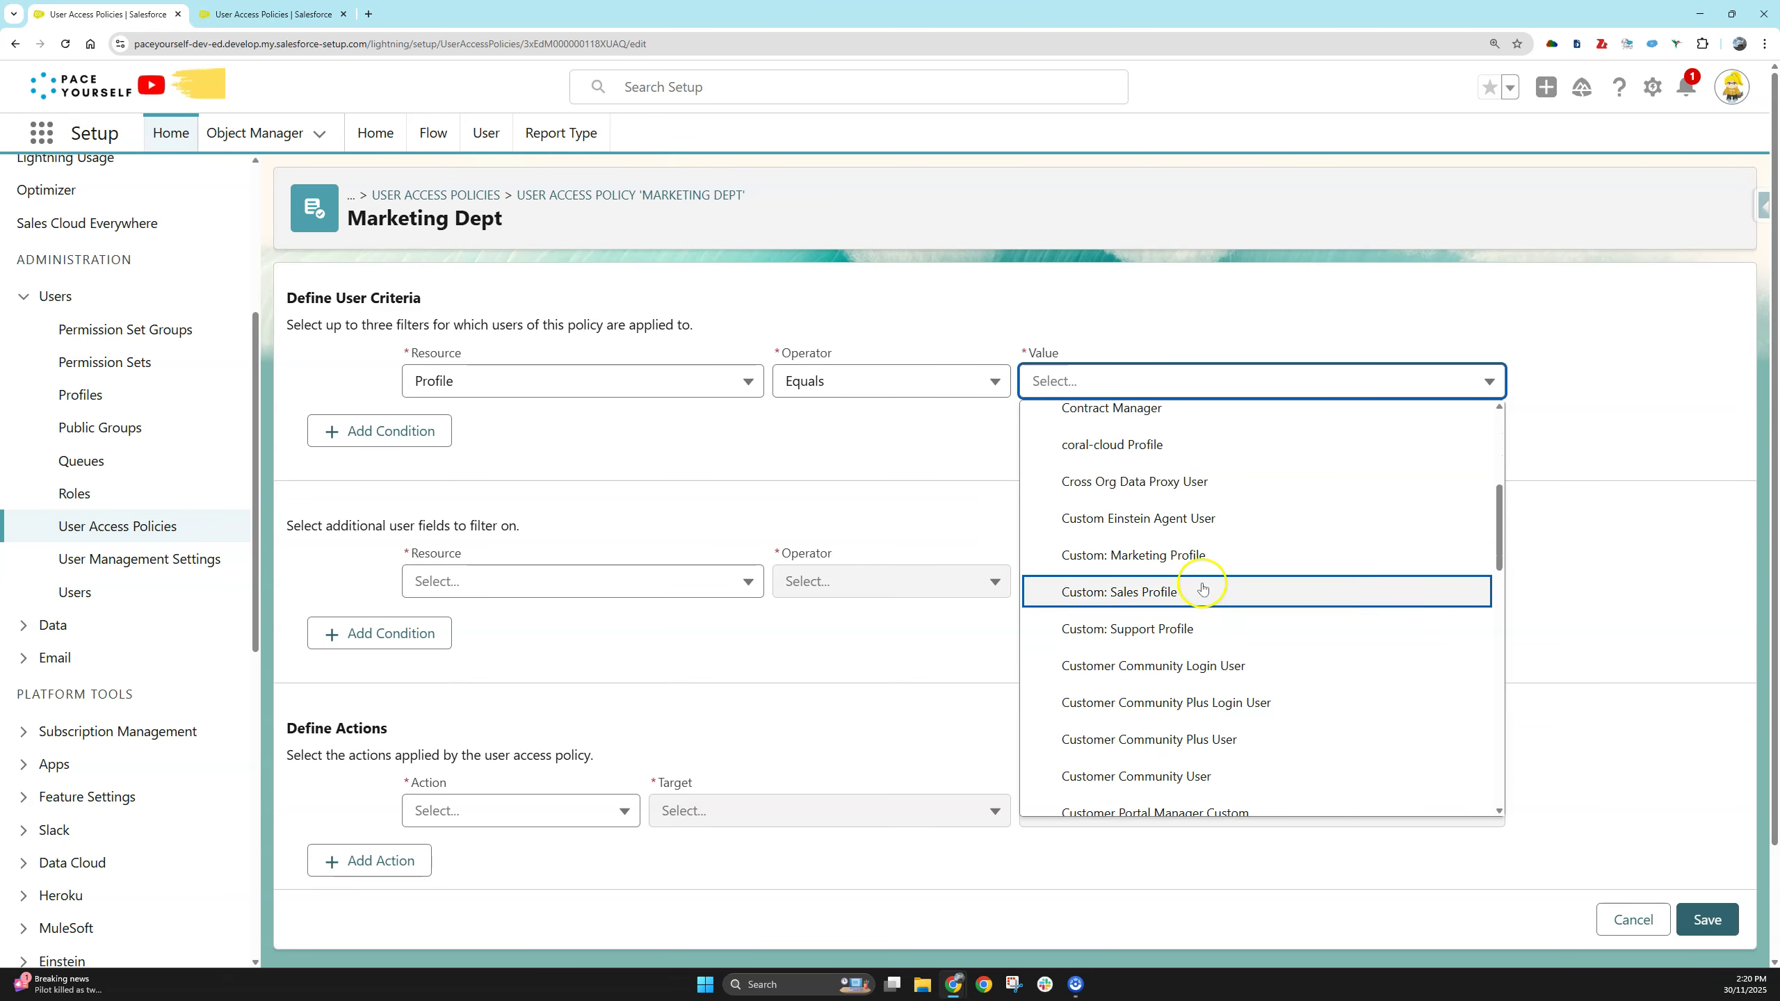
pyautogui.click(1218, 559)
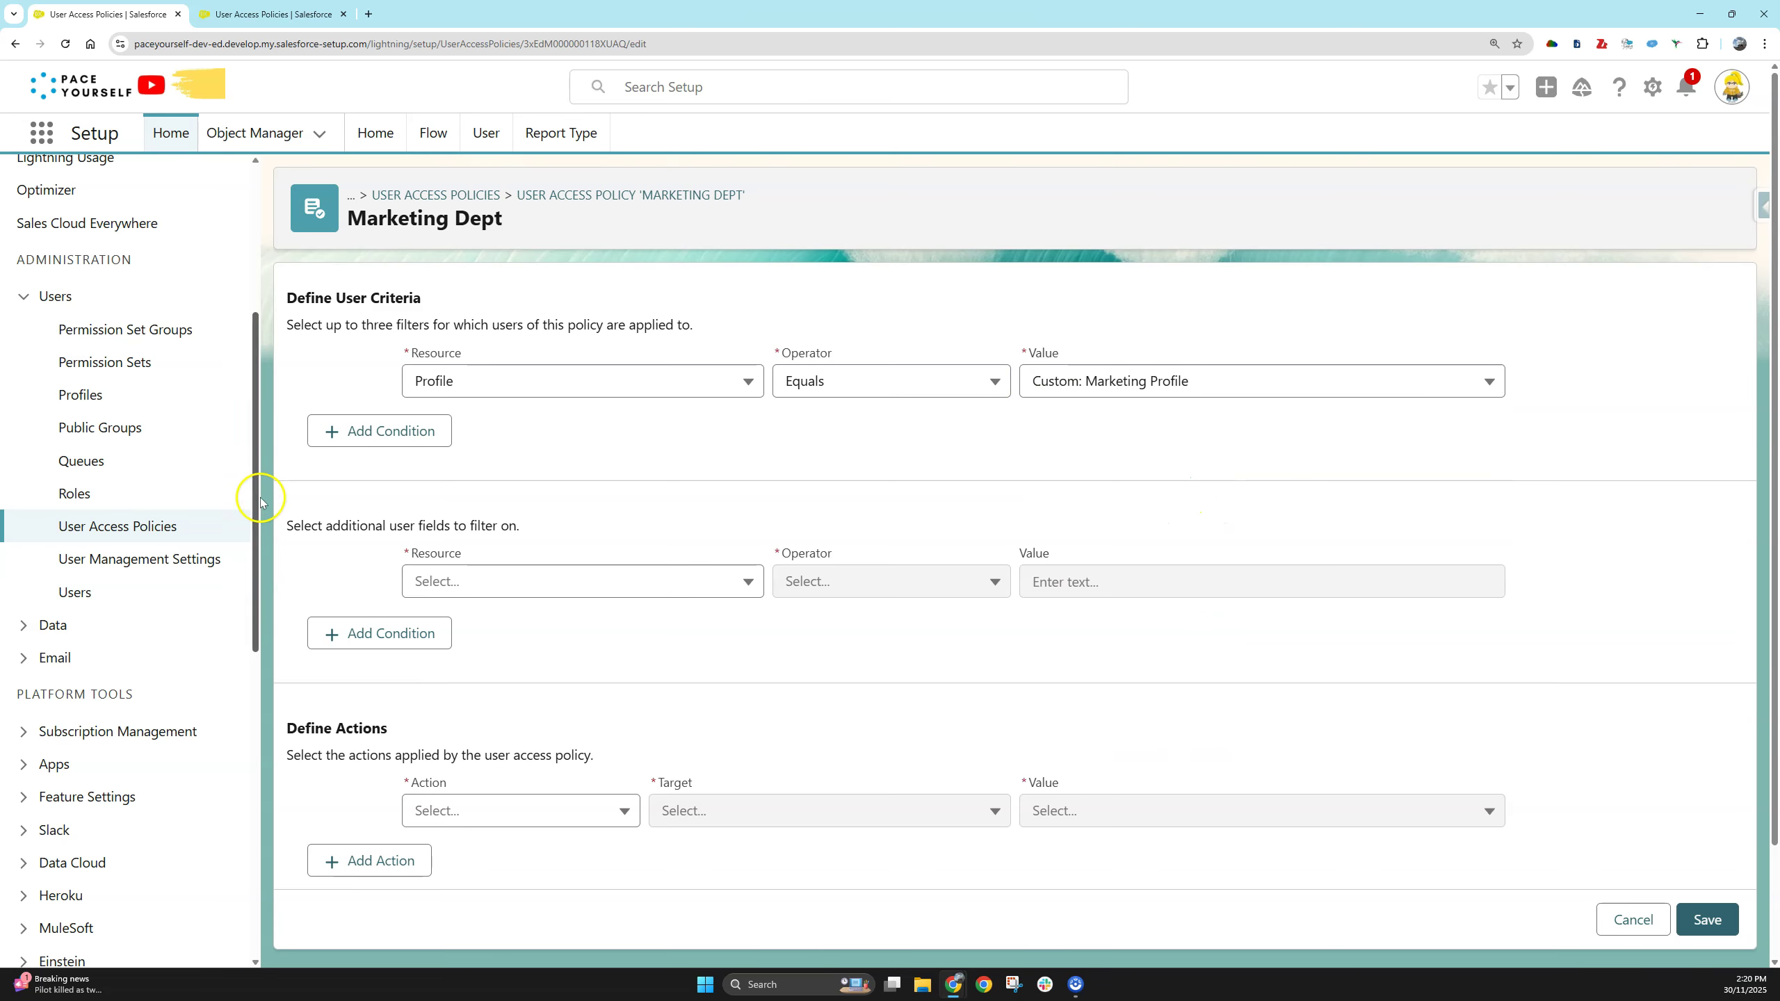
pyautogui.click(291, 527)
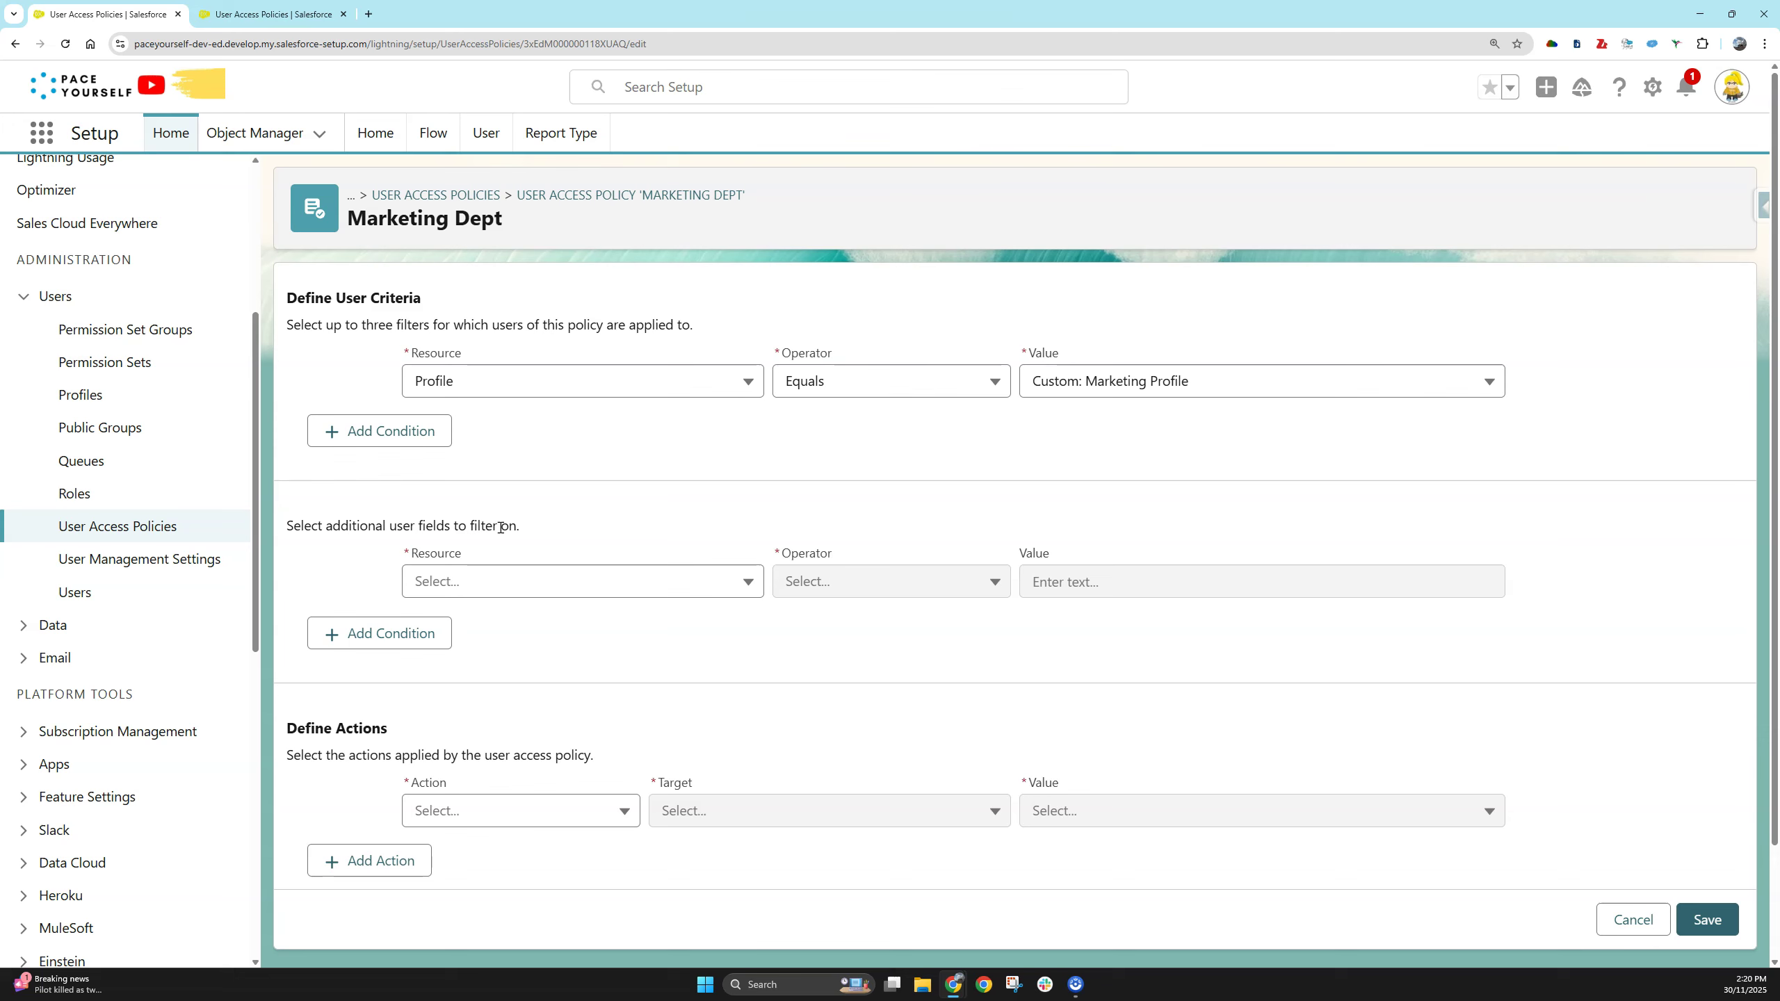
pyautogui.click(582, 582)
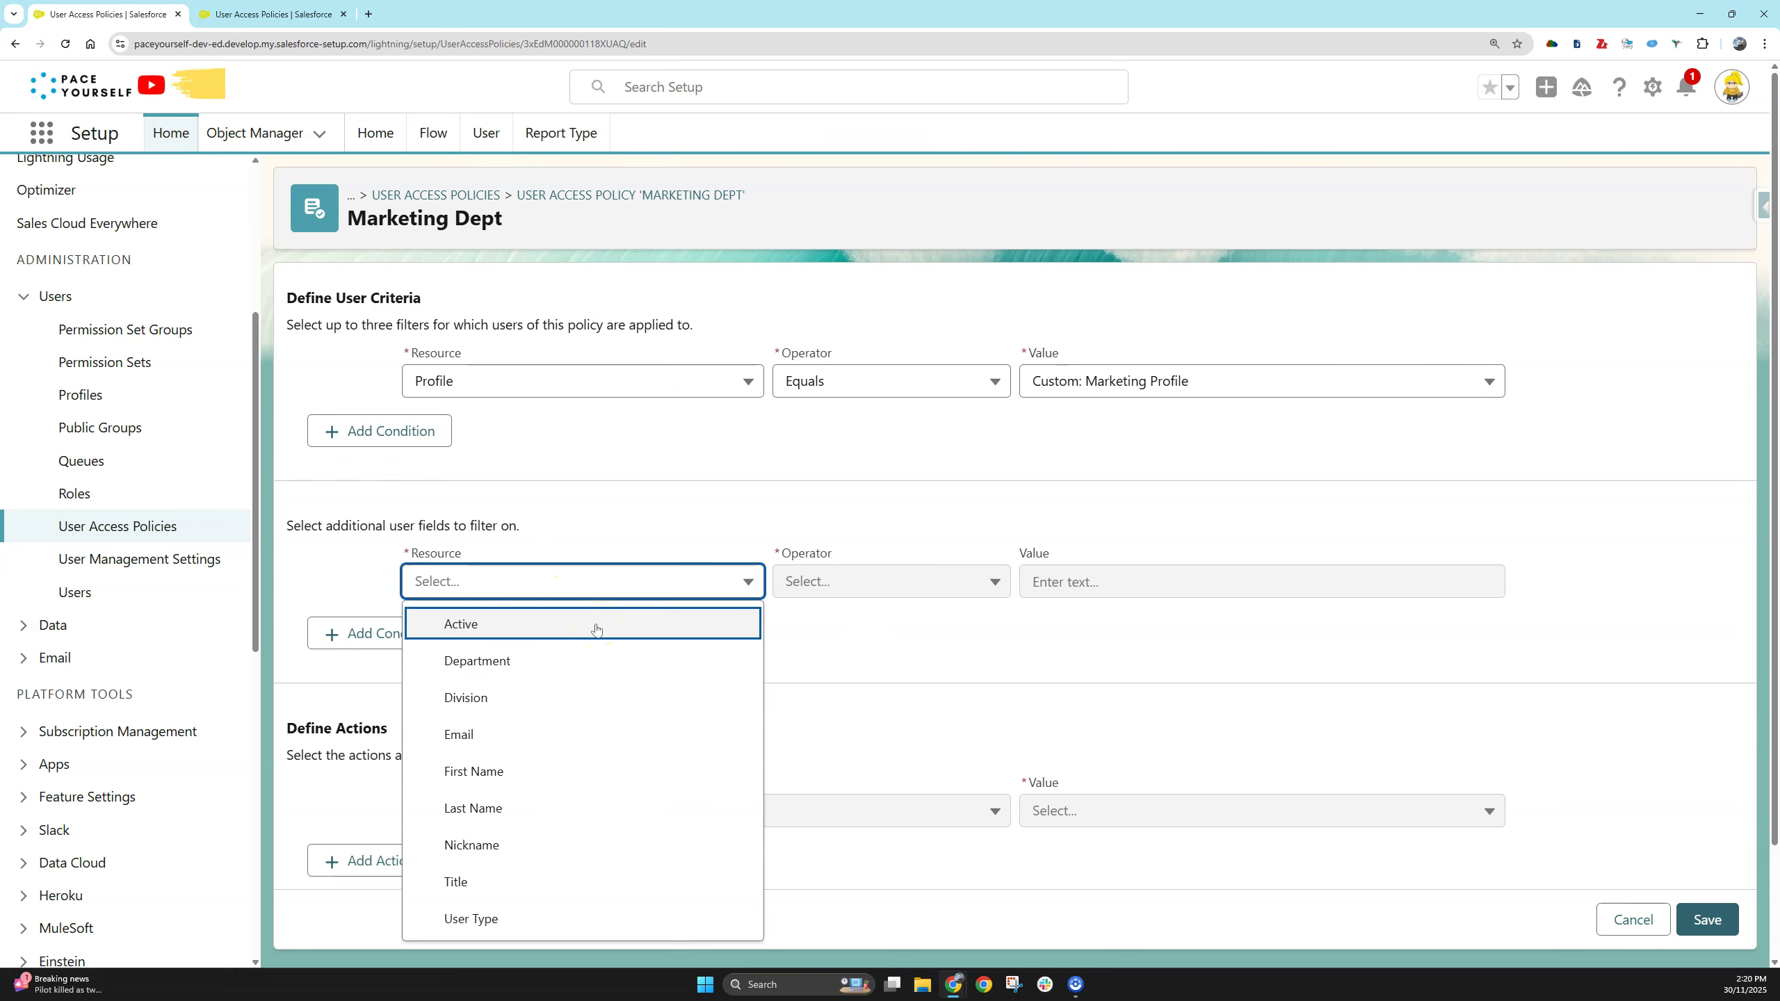
# - Add a second user criterion: Active Equals (Ignore Case) True
pyautogui.scroll(-2, 596, 642)
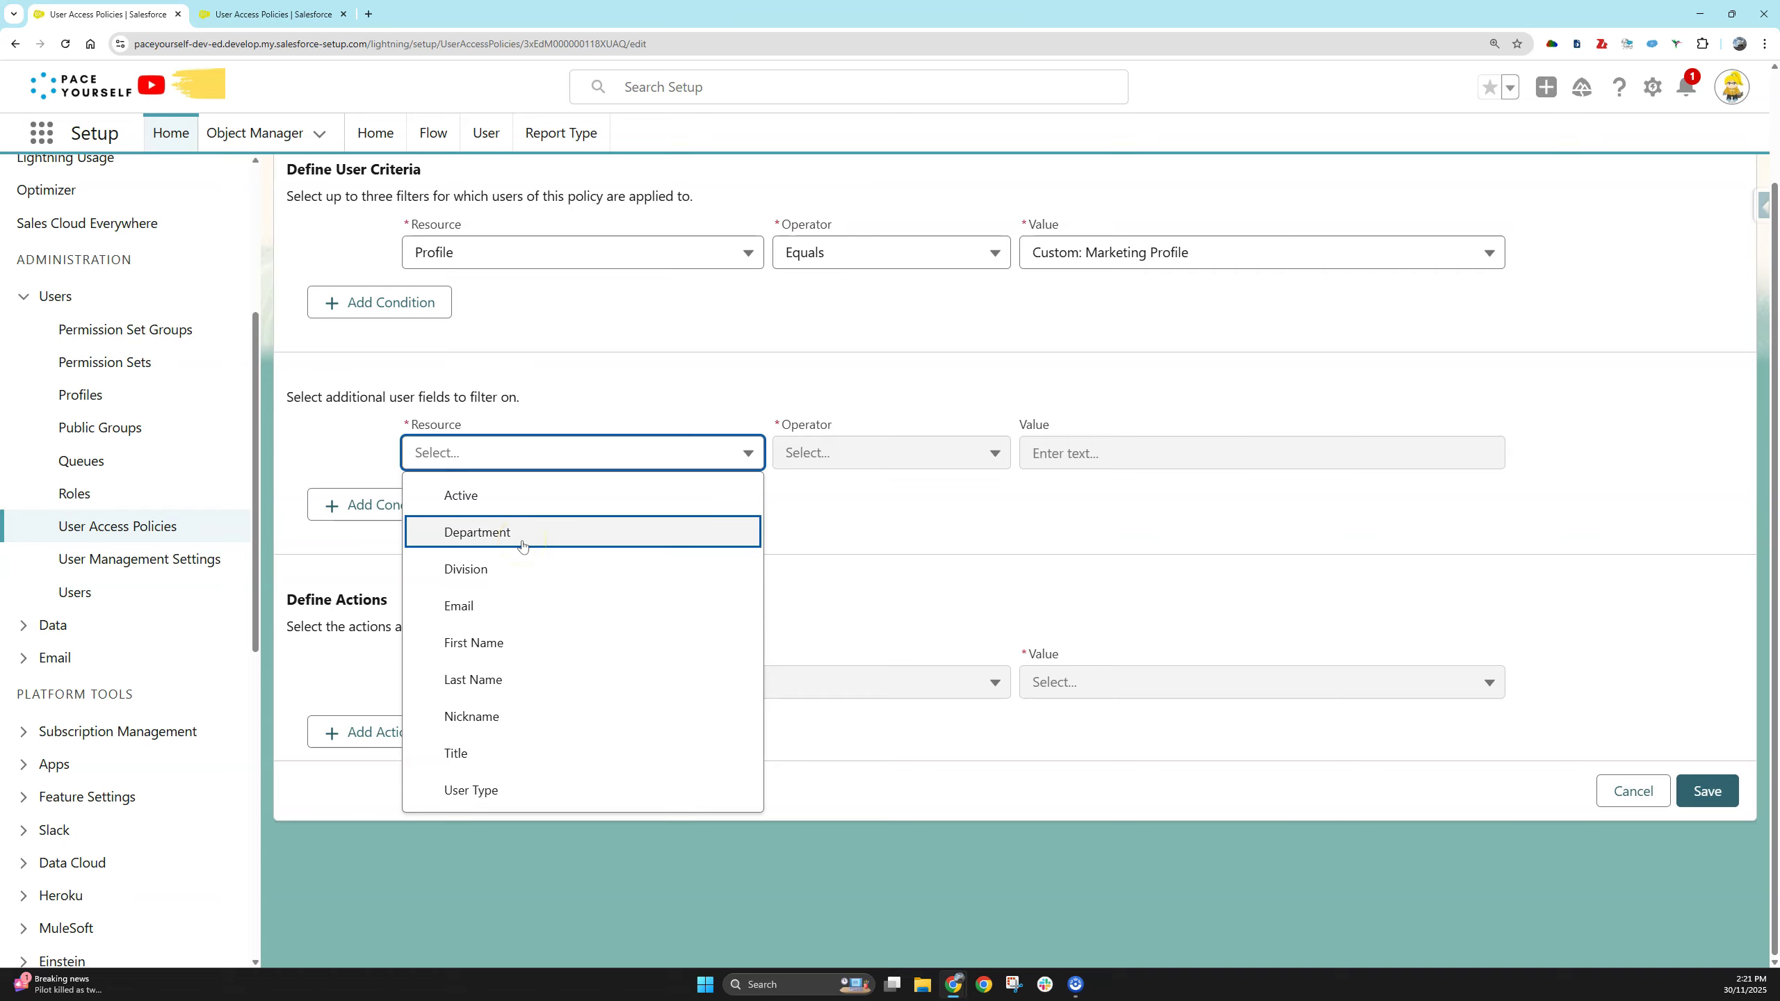
pyautogui.click(527, 497)
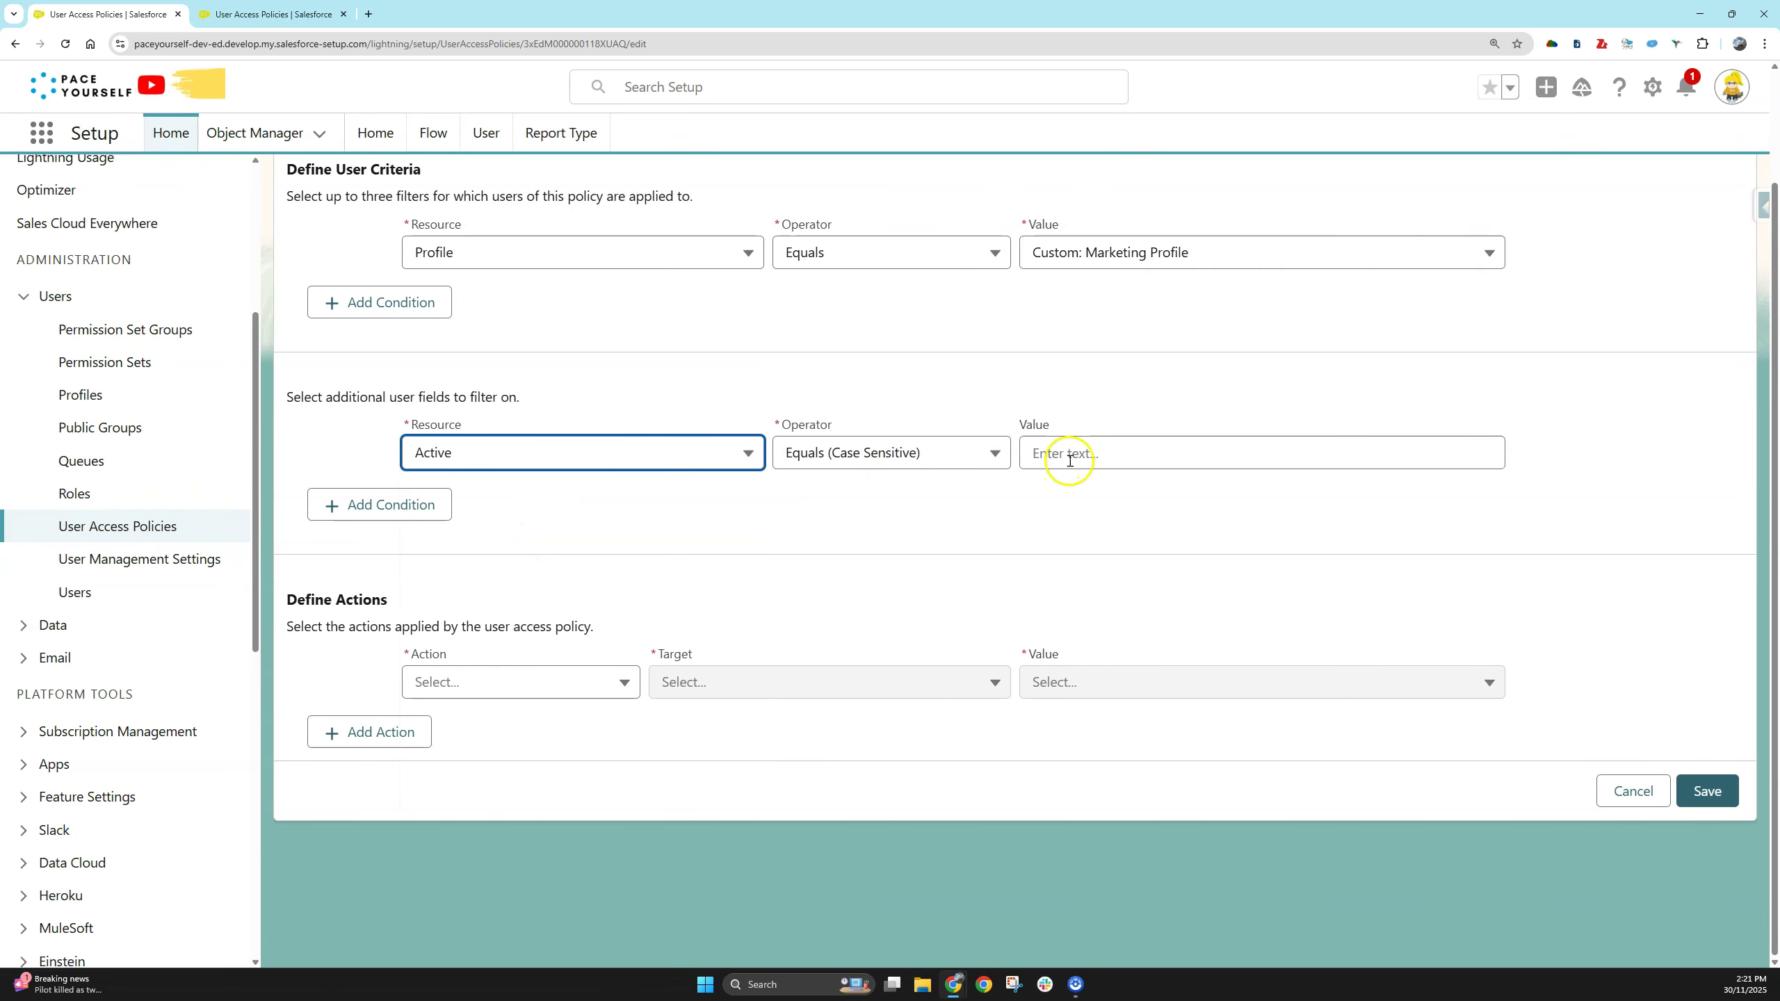
pyautogui.click(993, 451)
pyautogui.click(916, 532)
pyautogui.click(1114, 452)
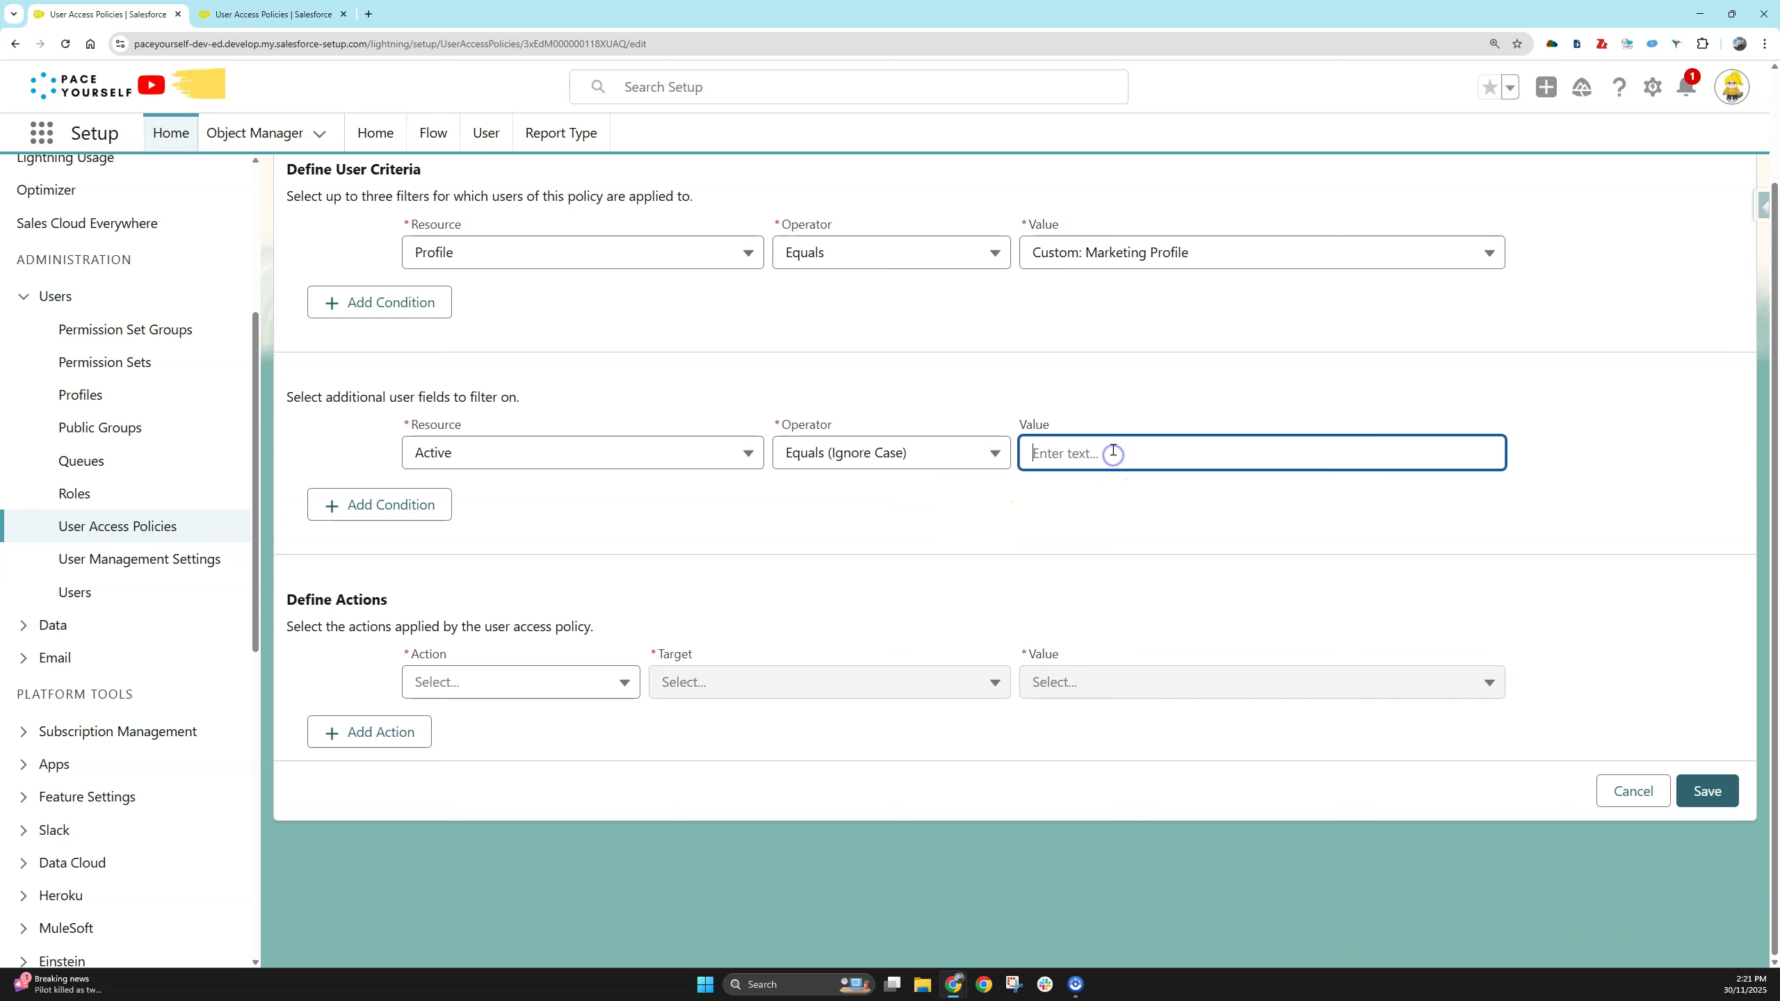
pyautogui.write('True')
pyautogui.click(1102, 527)
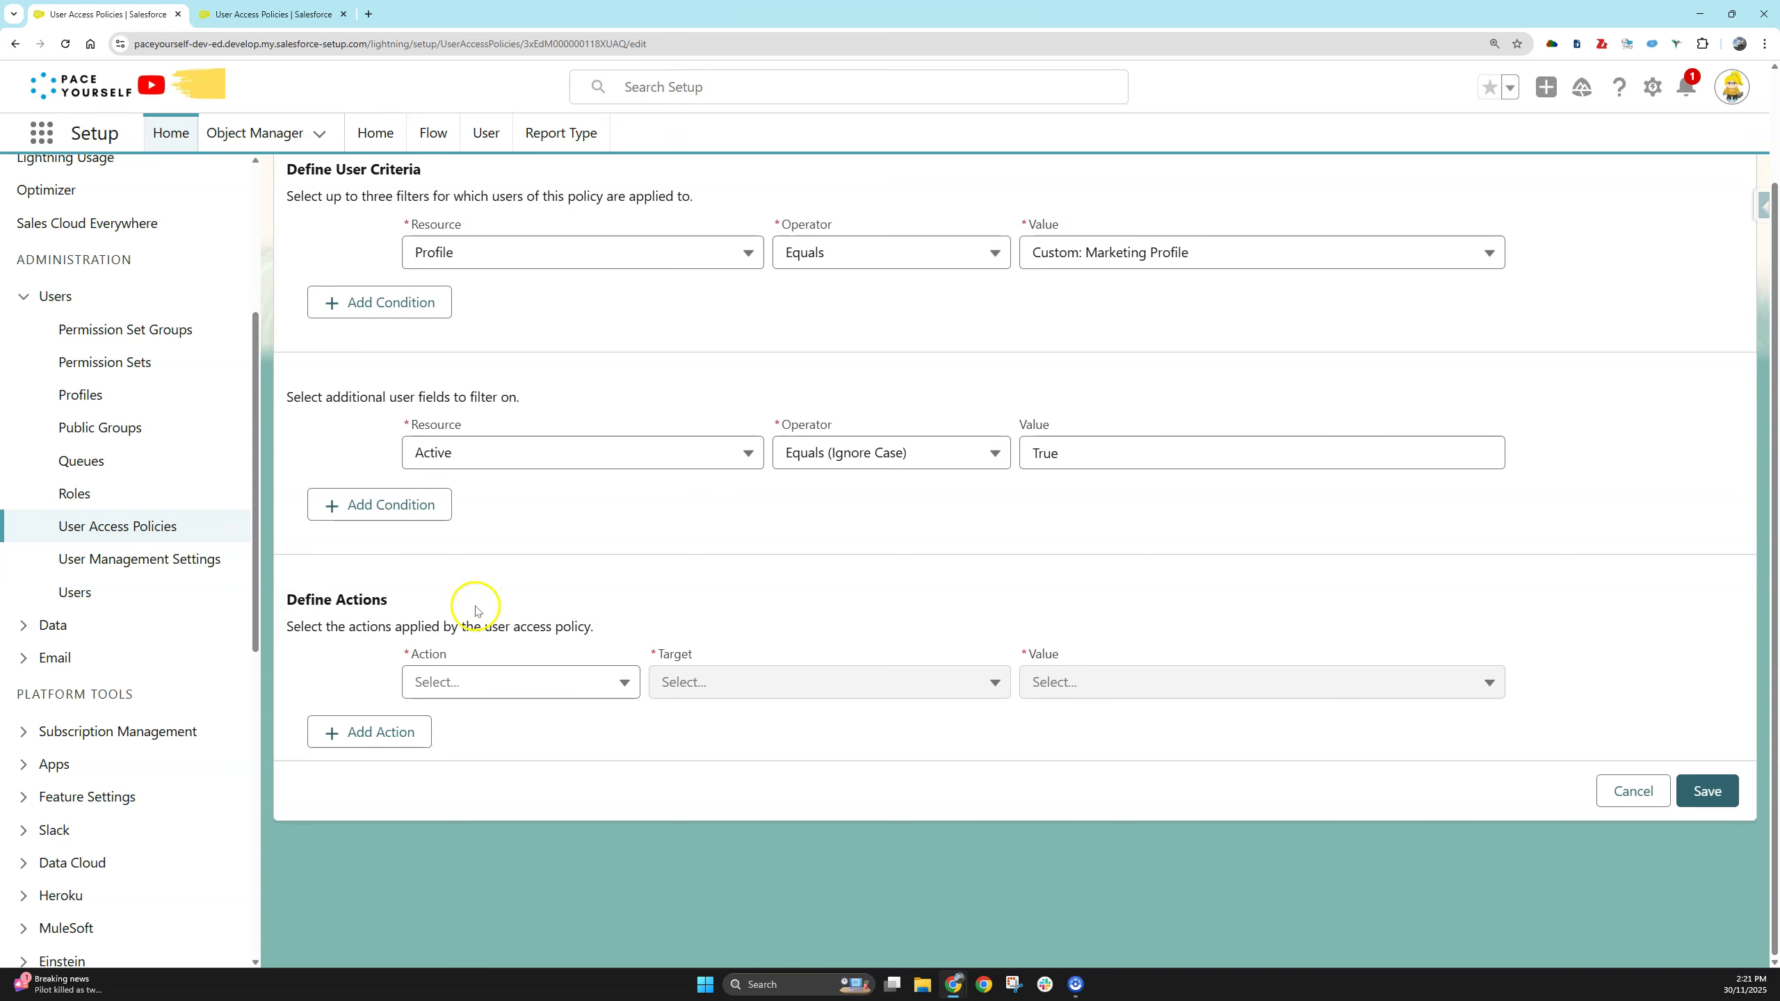
pyautogui.click(585, 684)
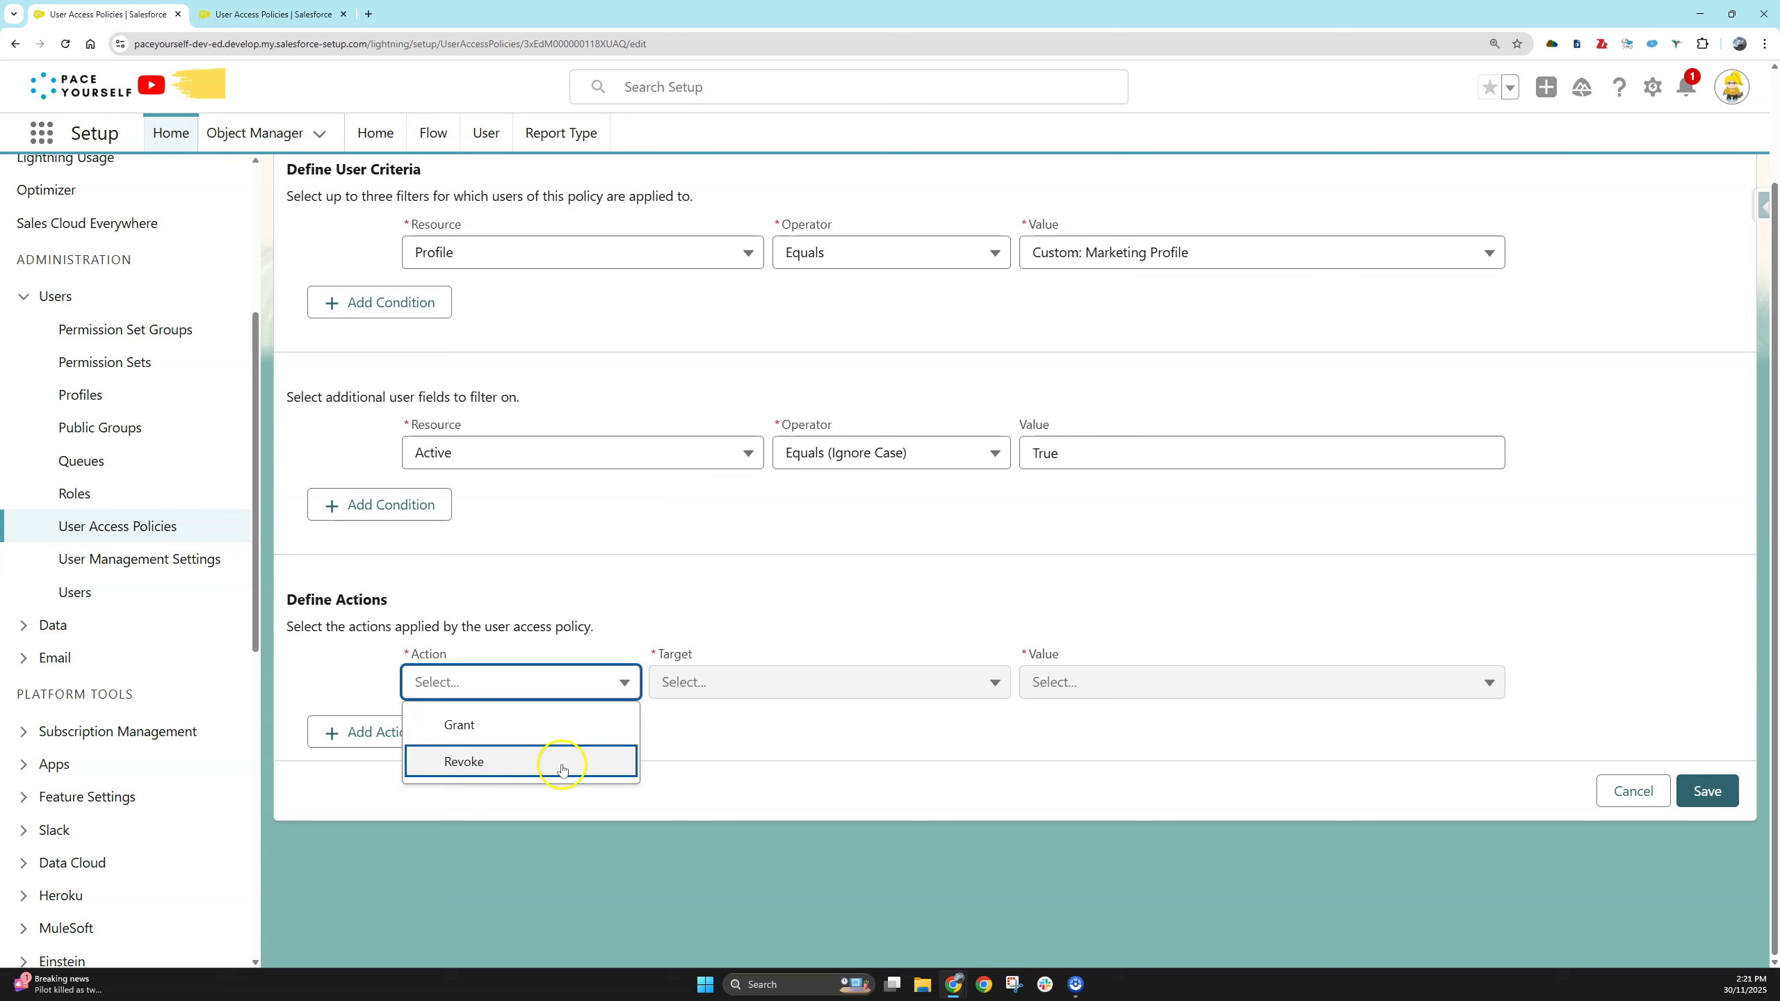
# - Set the first action to Grant the Permission Set Group Marketing_Department
pyautogui.click(541, 722)
pyautogui.click(713, 704)
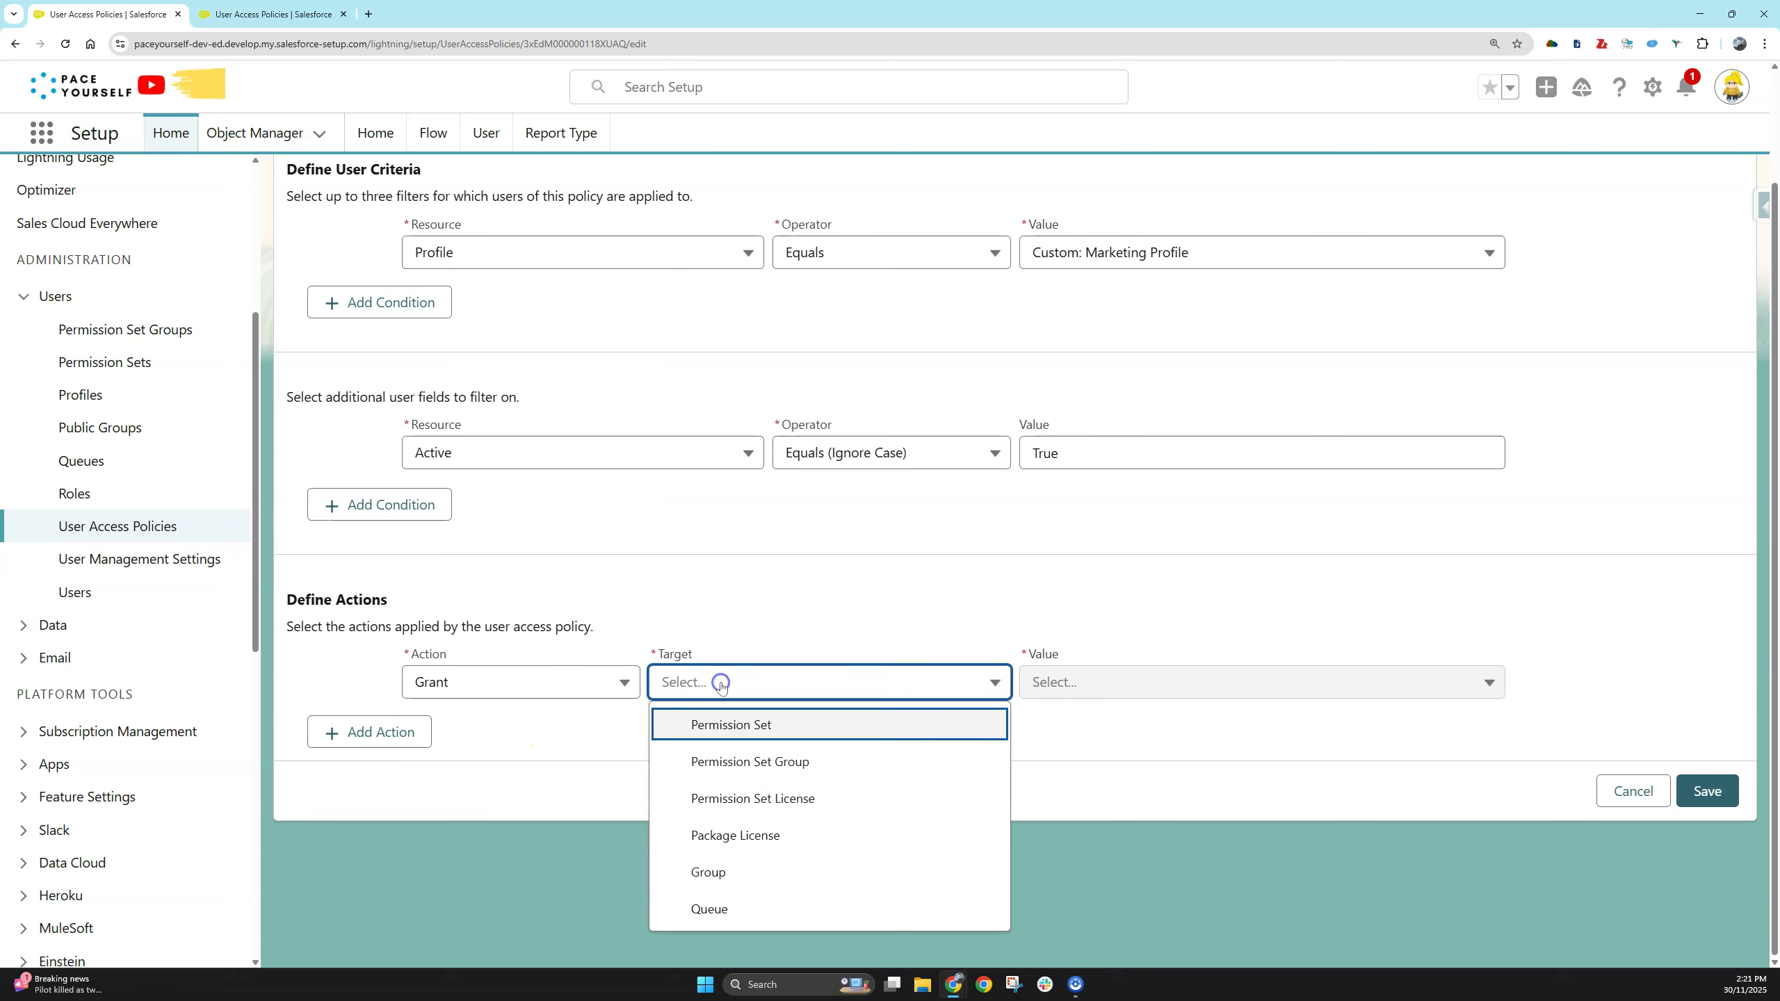
pyautogui.click(792, 758)
pyautogui.click(1080, 683)
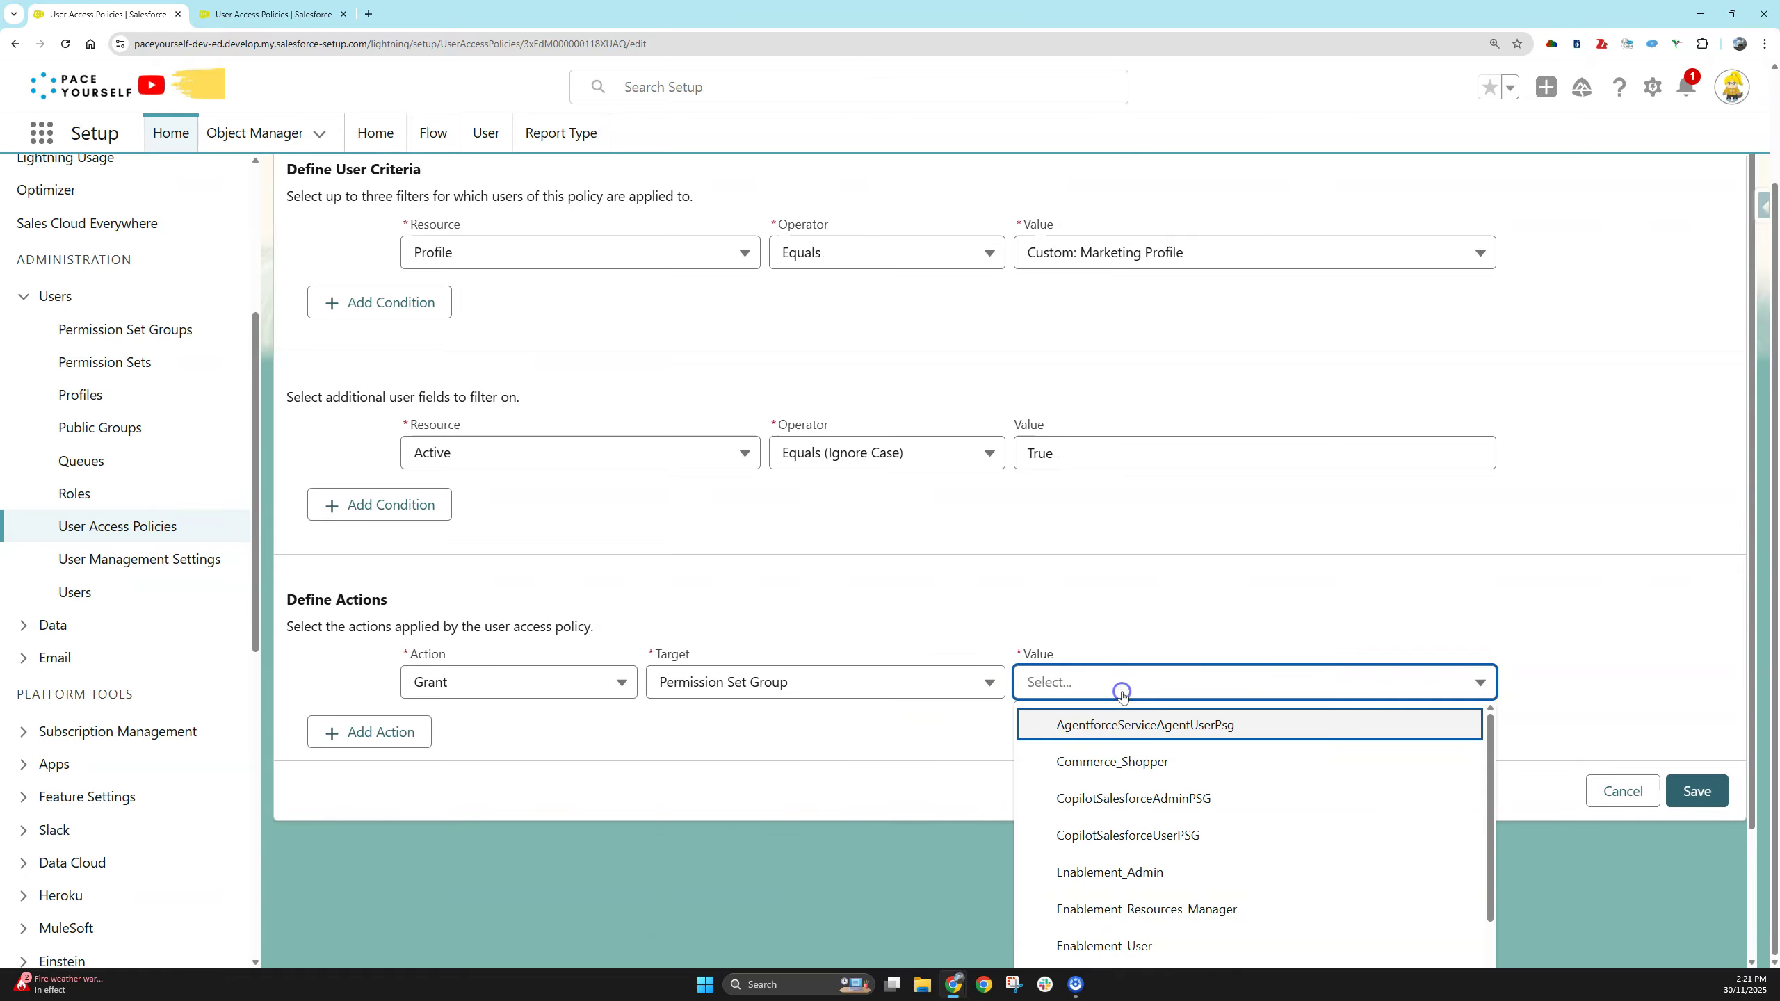
pyautogui.scroll(-3, 1140, 751)
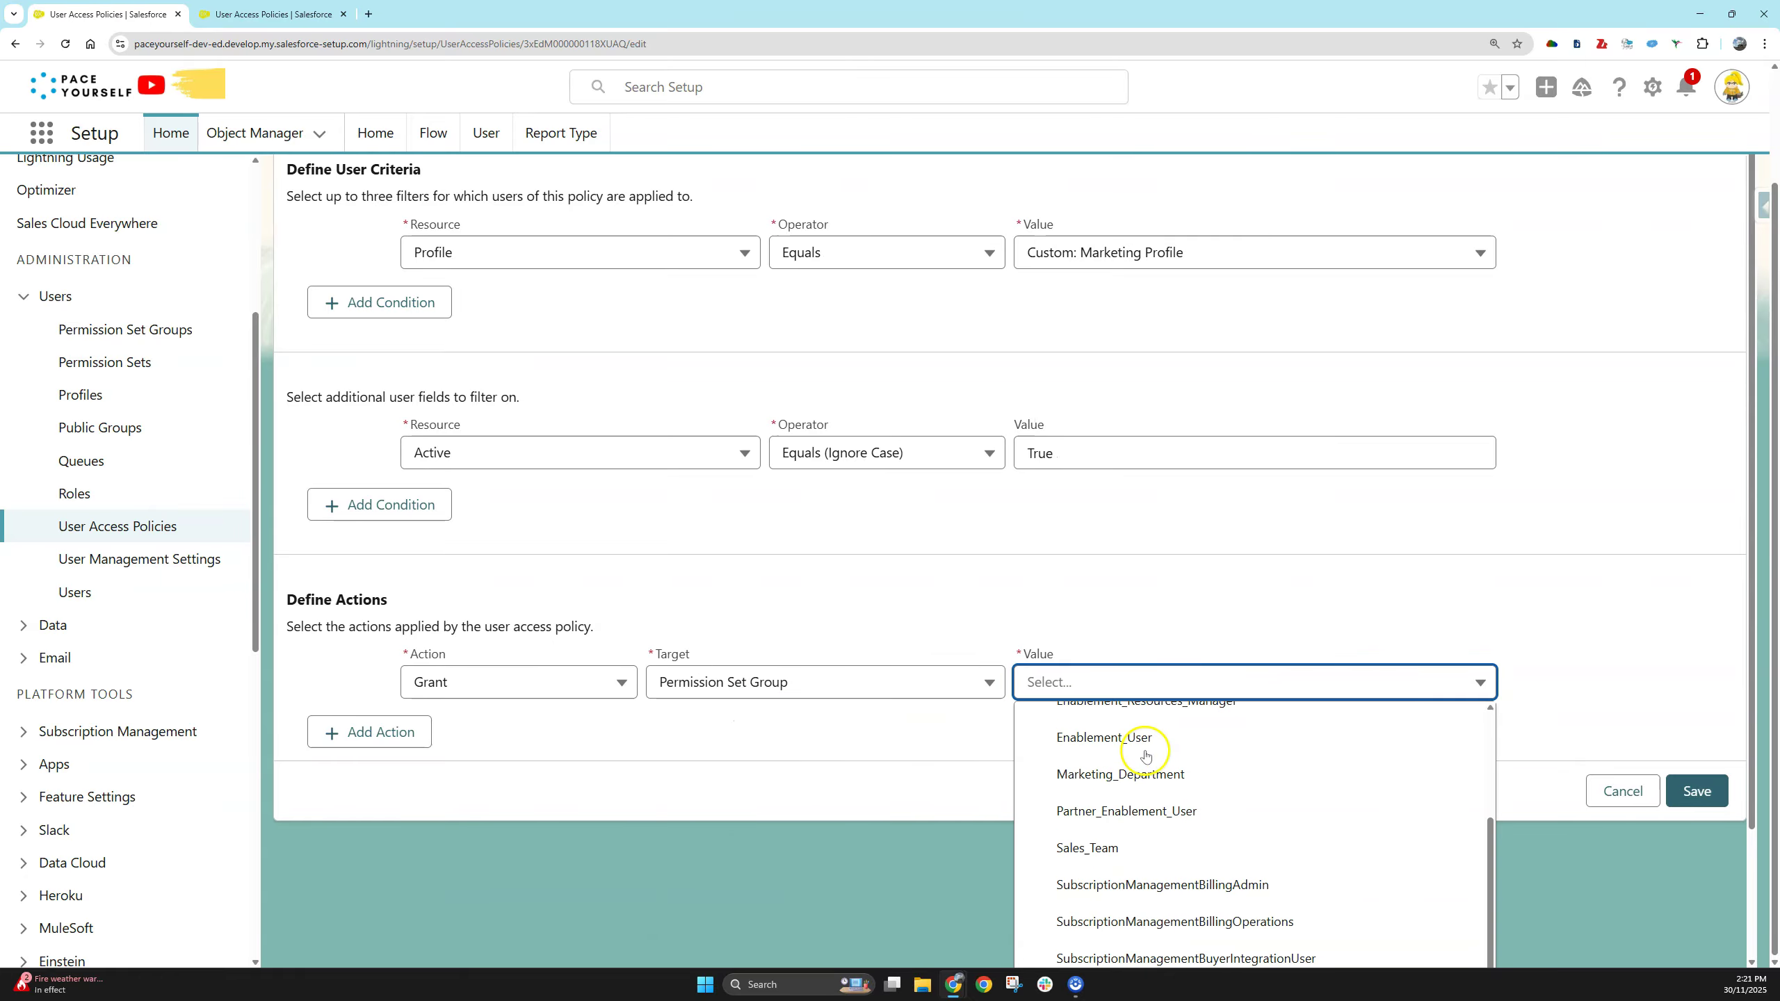
pyautogui.click(1237, 780)
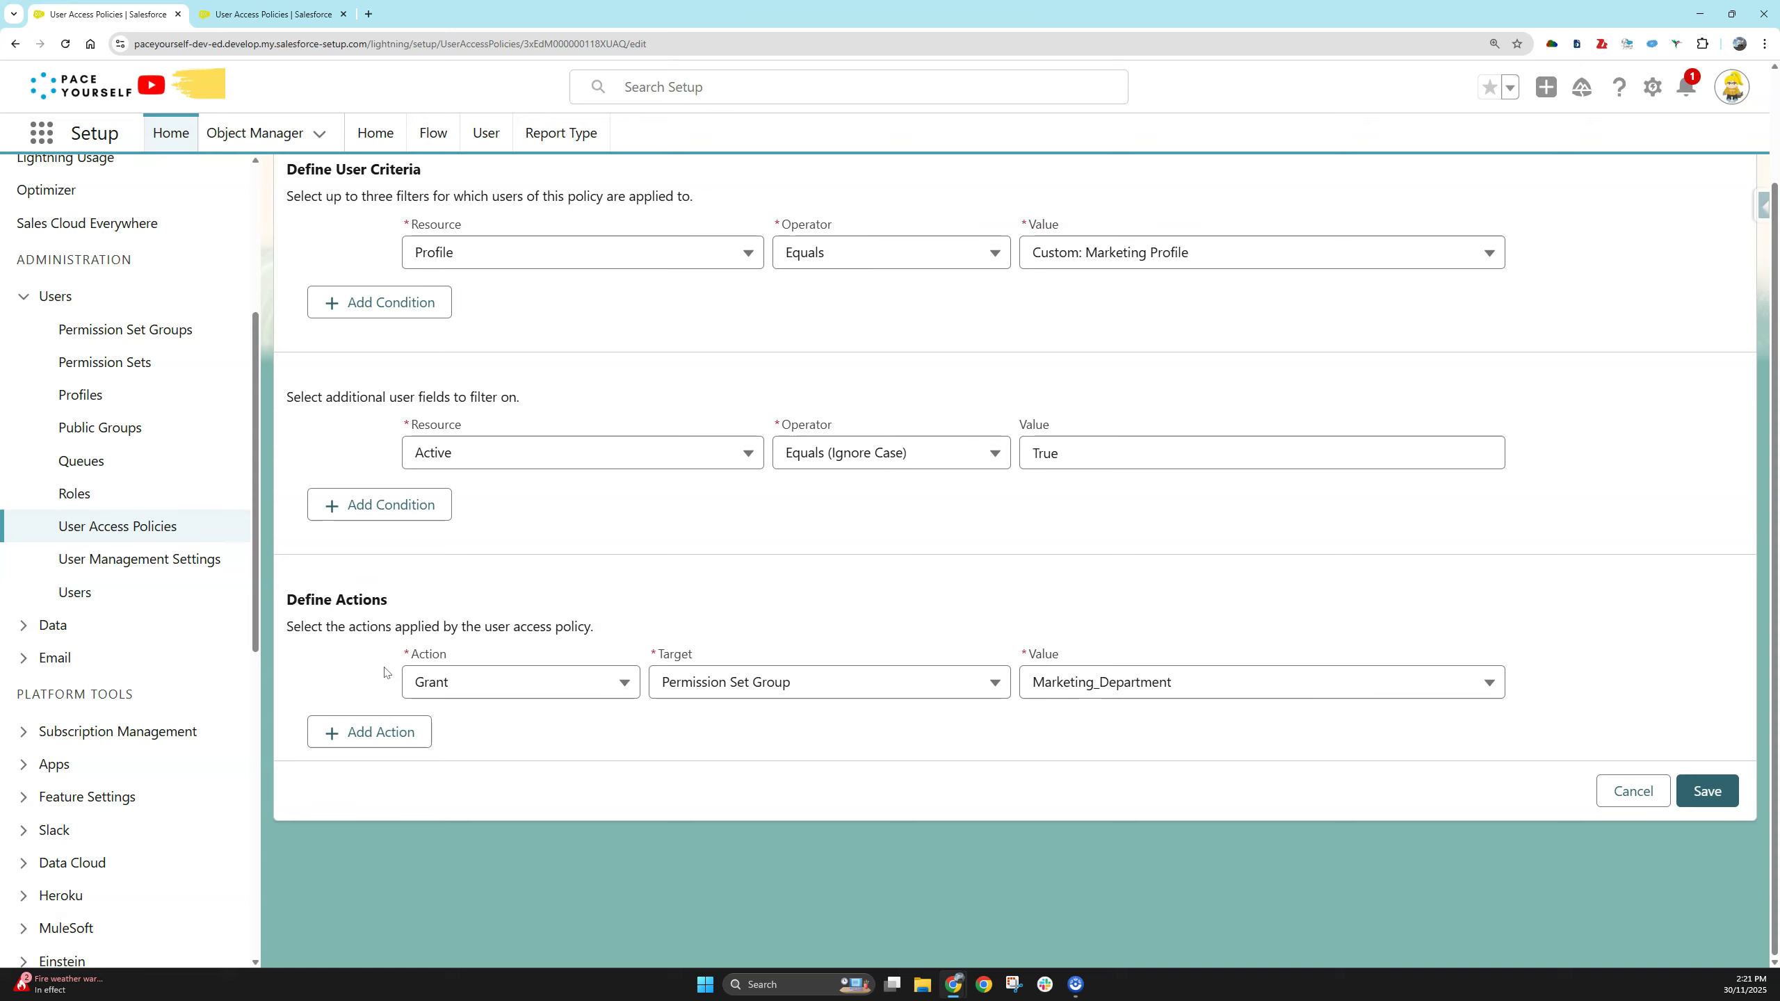
# - Add a second action that grants the Group Marketing_Dept
pyautogui.click(354, 732)
pyautogui.click(436, 748)
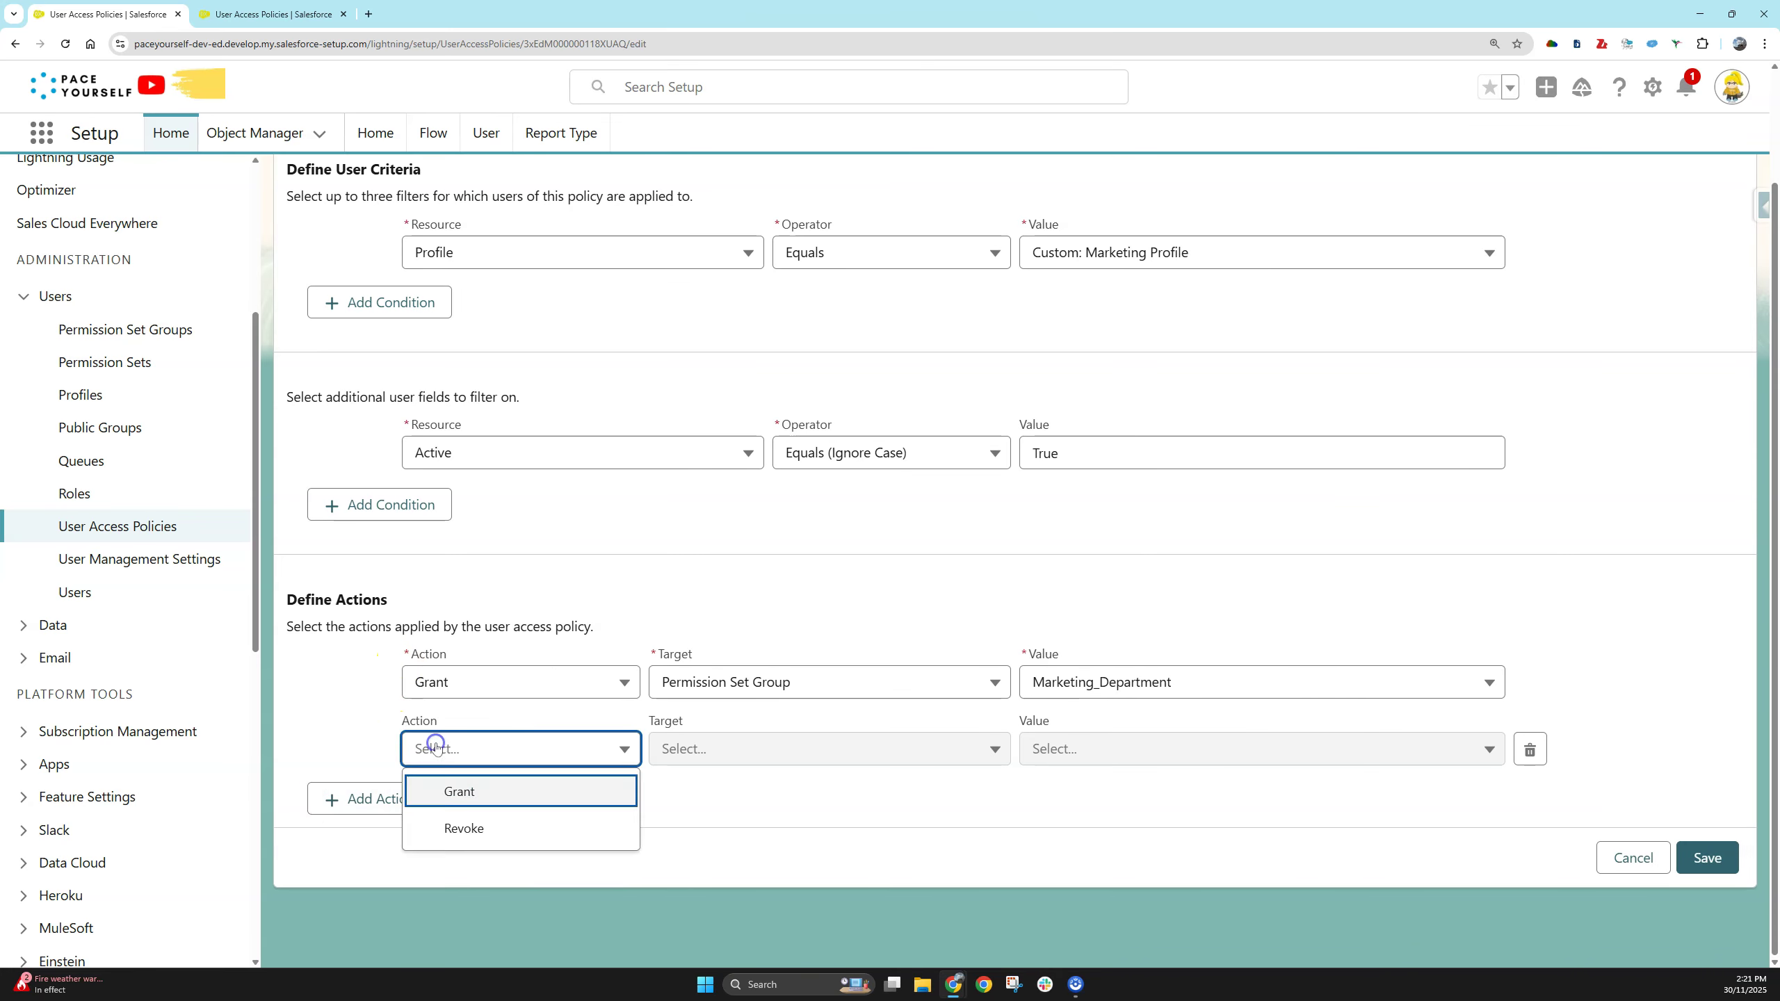
pyautogui.click(452, 790)
pyautogui.click(736, 748)
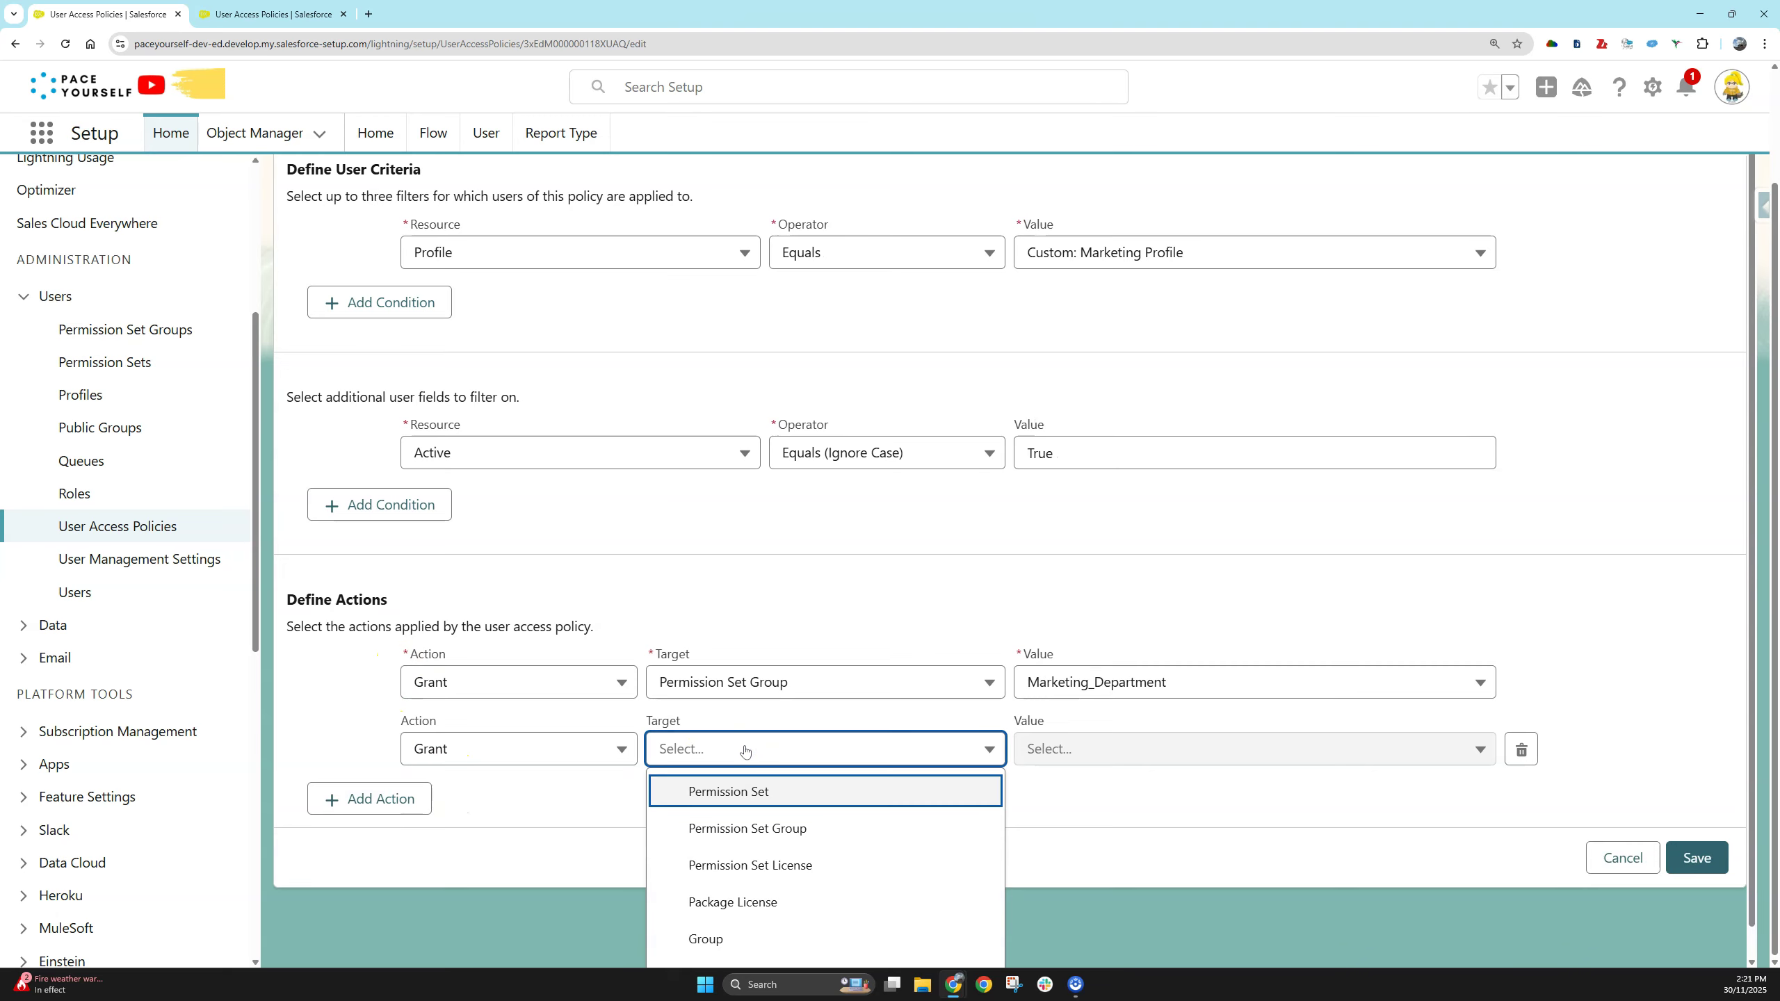
pyautogui.click(806, 909)
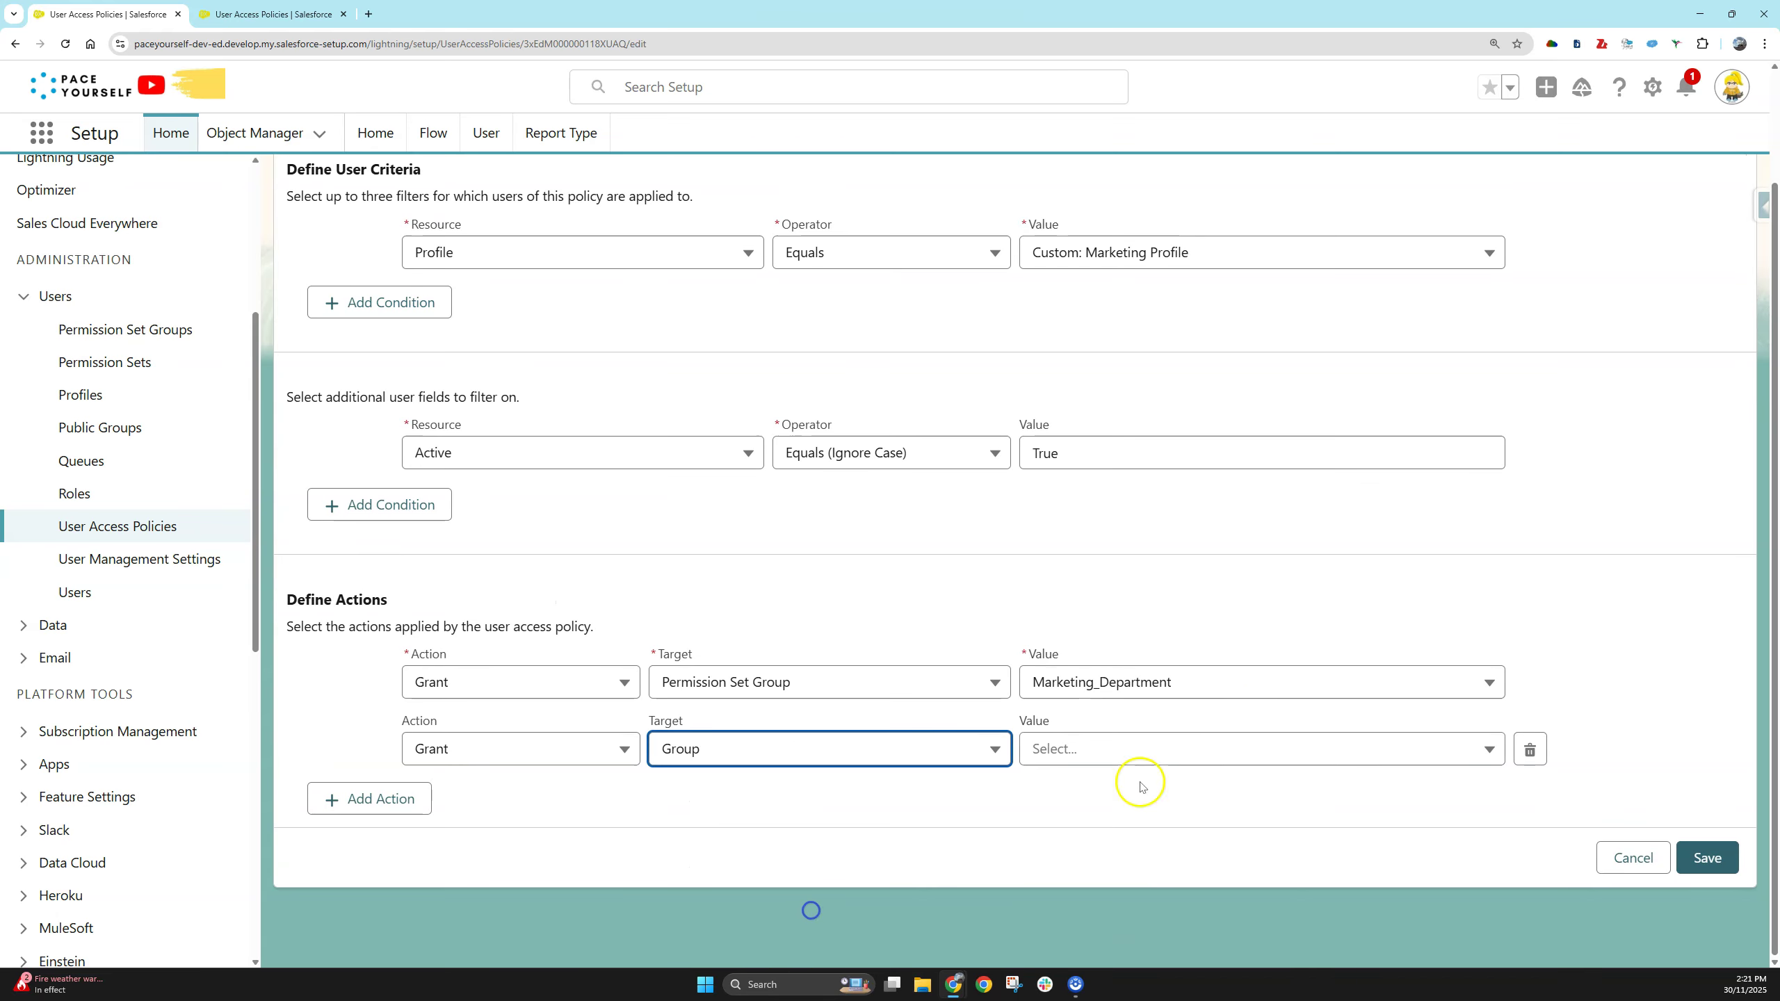
pyautogui.click(1189, 757)
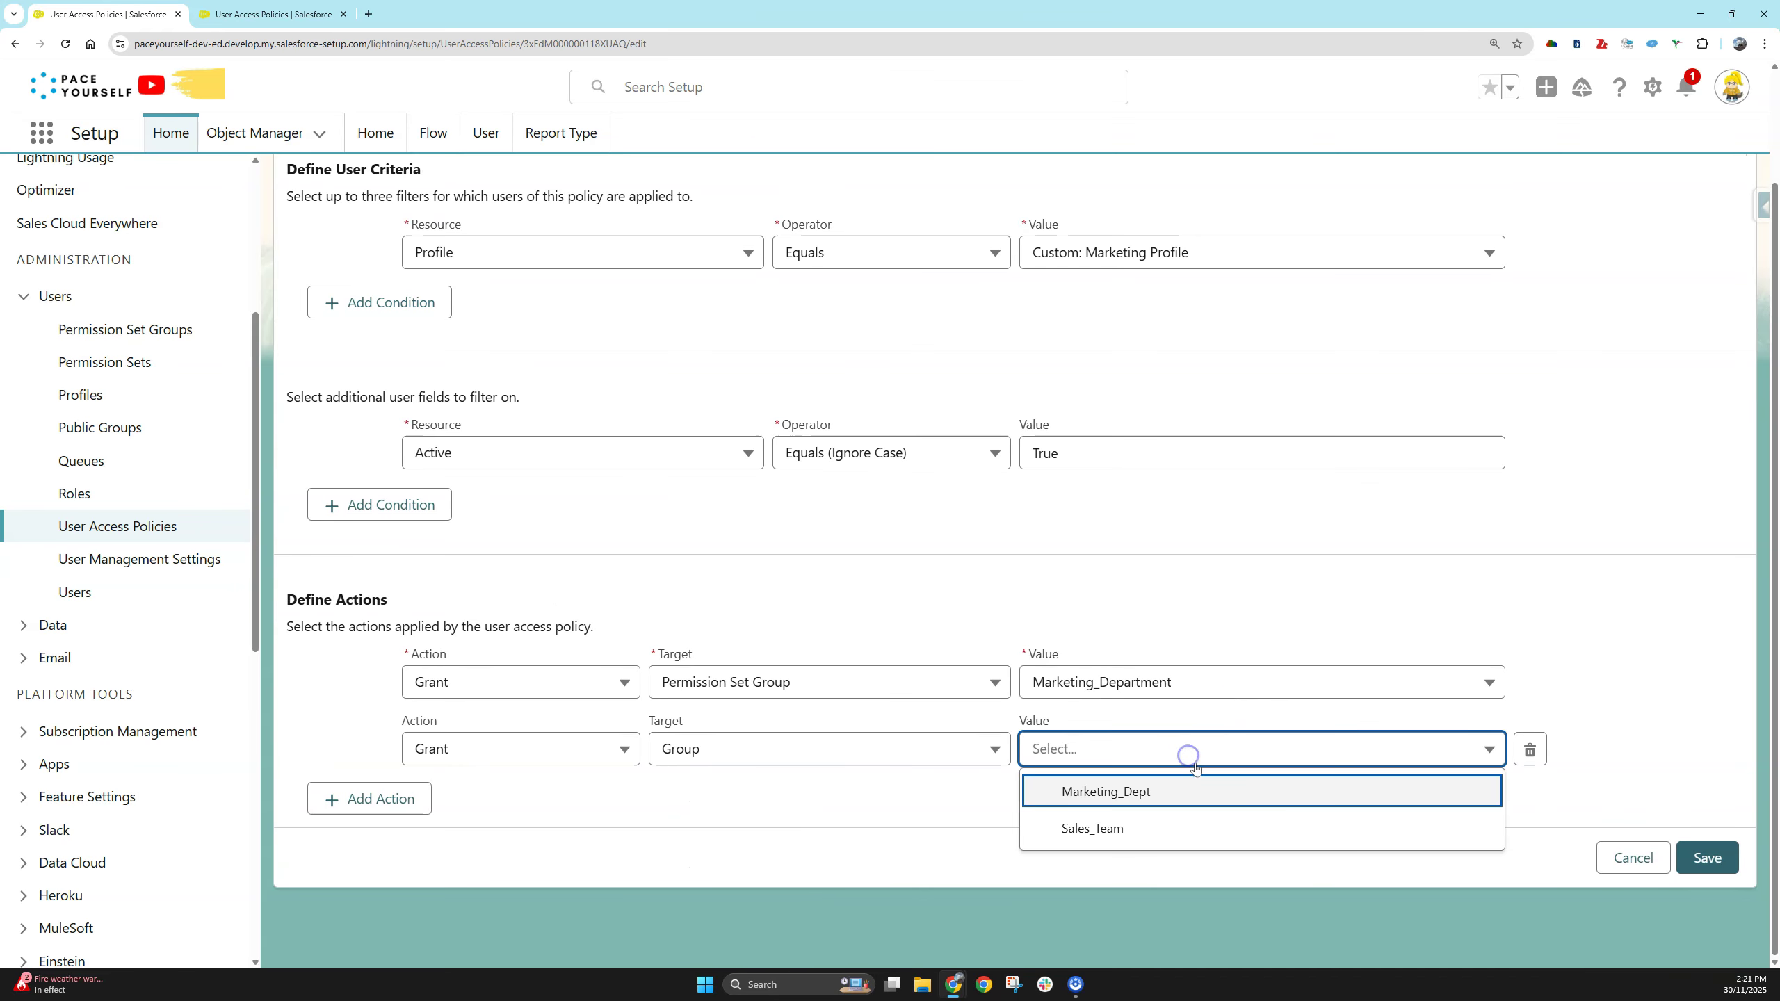
pyautogui.click(1172, 799)
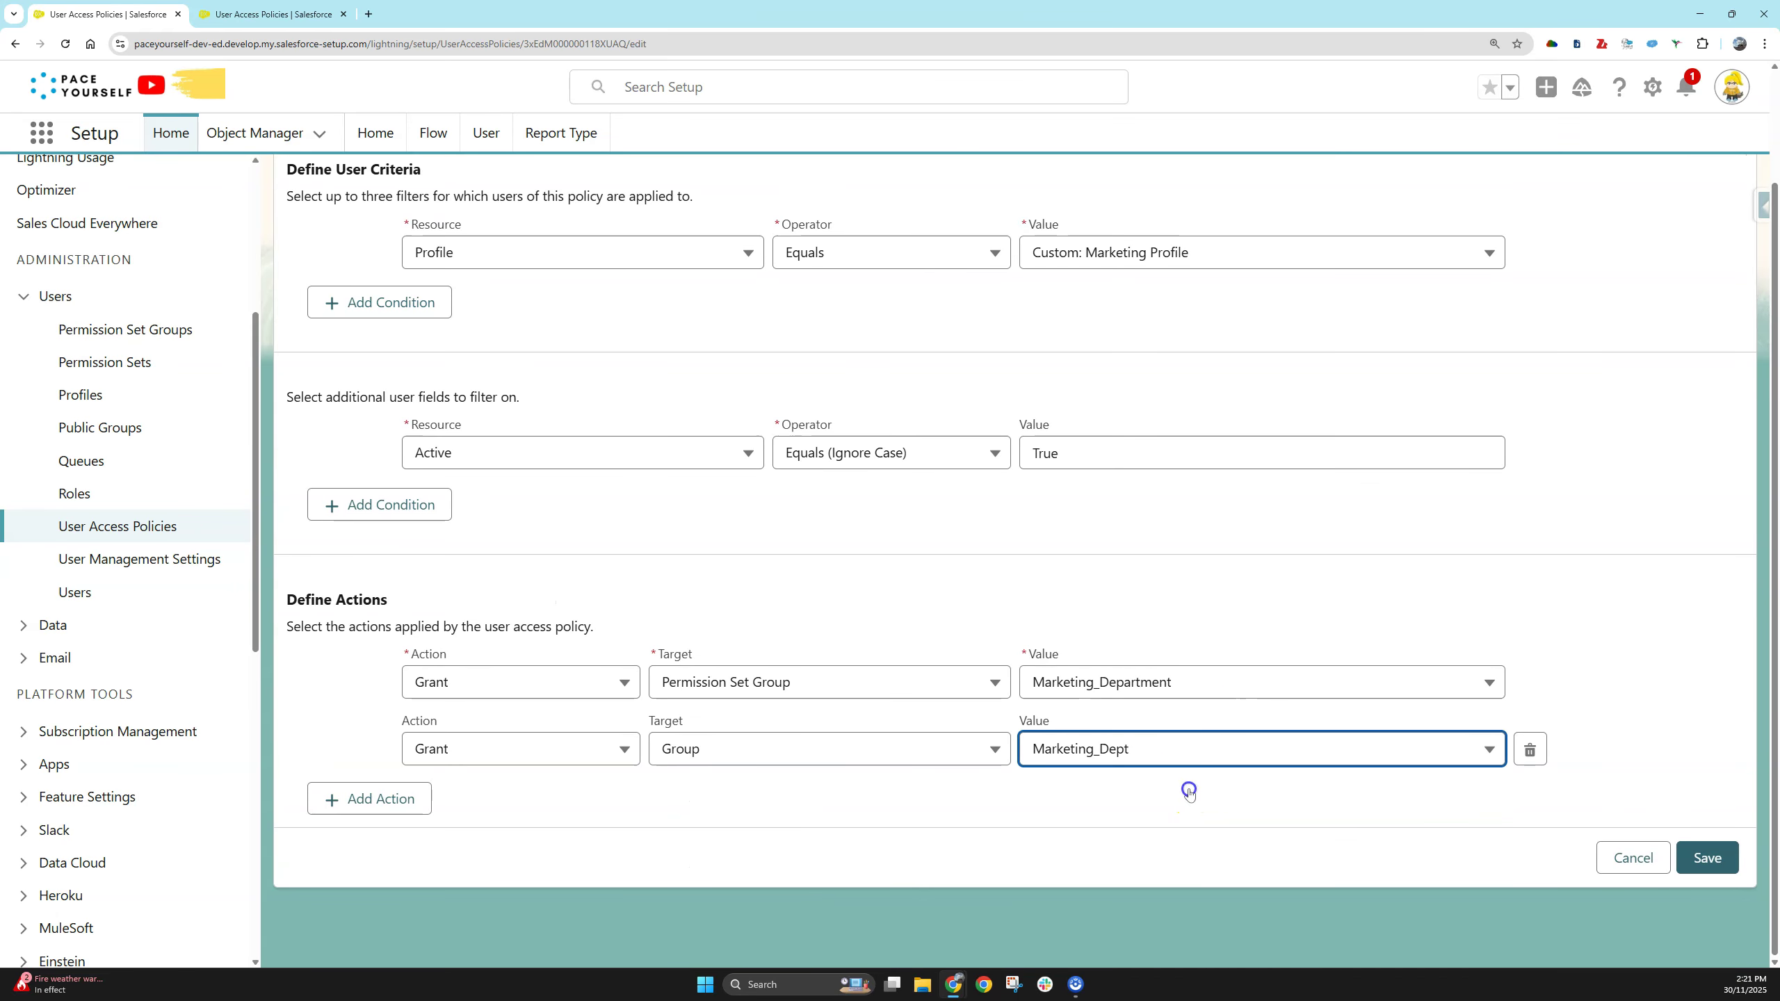
# - Try a third action with Grant, then Revoke, and delete it unfinished
pyautogui.click(405, 799)
pyautogui.click(465, 815)
pyautogui.click(515, 856)
pyautogui.click(715, 819)
pyautogui.scroll(-2, 841, 814)
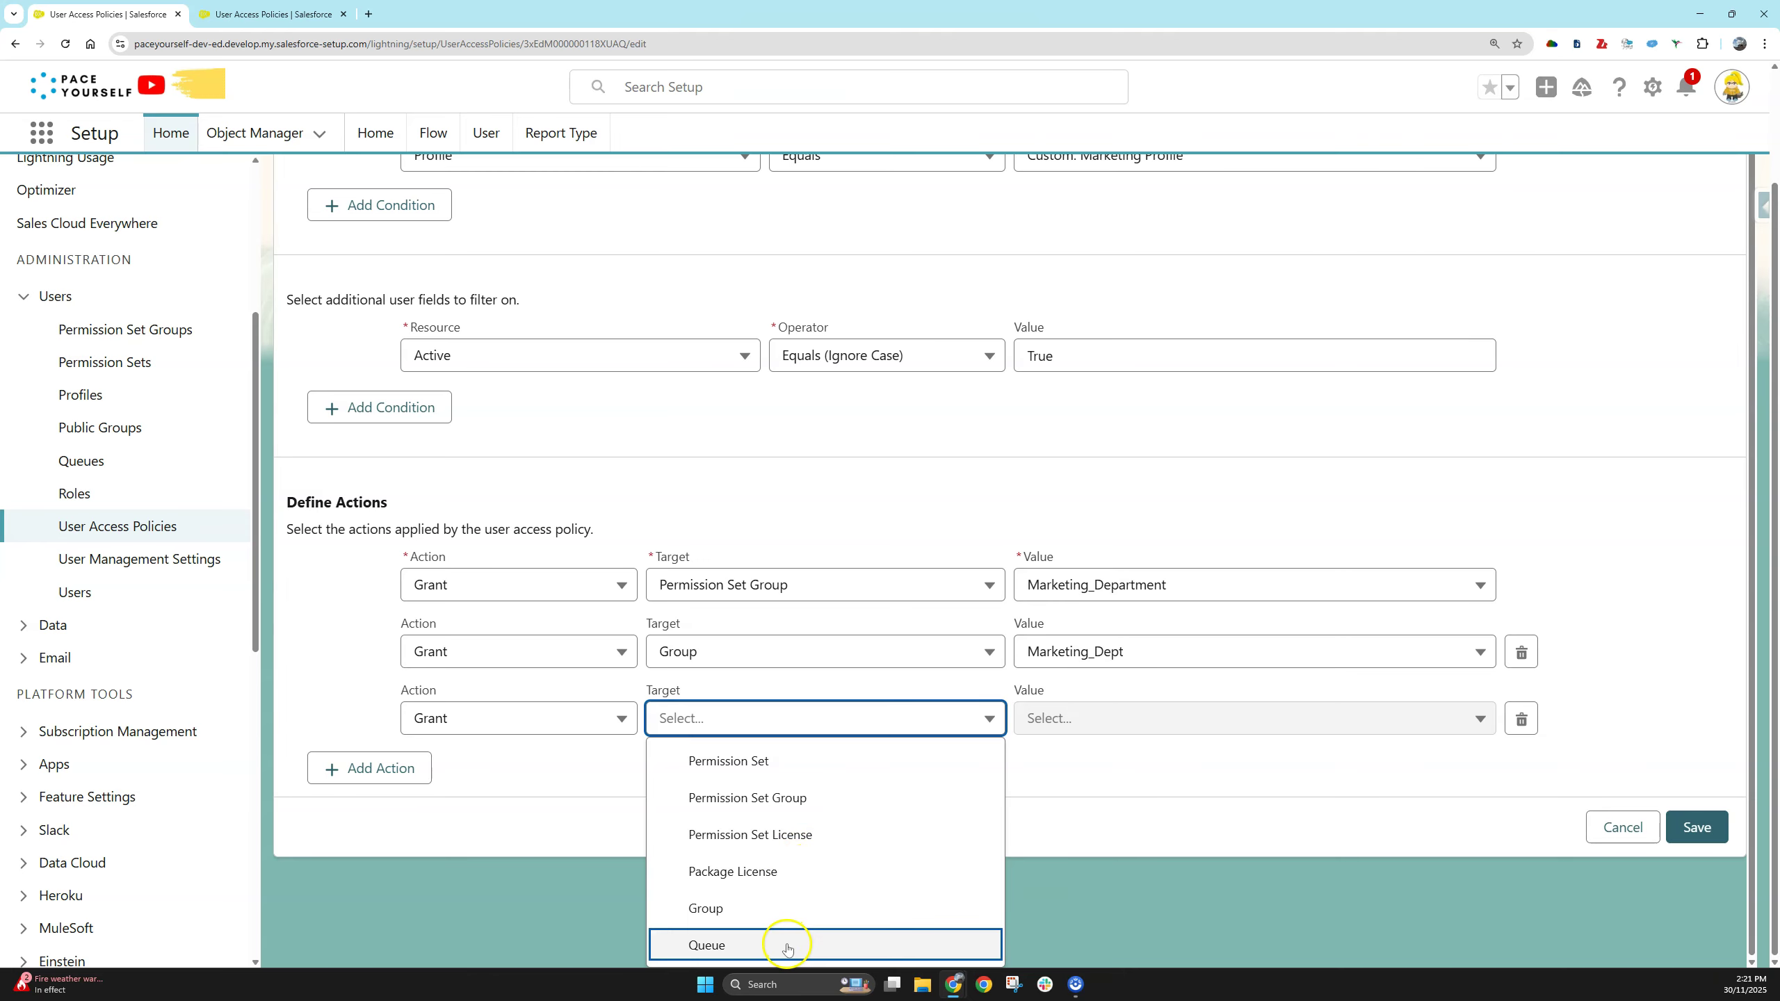
pyautogui.click(568, 745)
pyautogui.click(566, 813)
pyautogui.click(547, 891)
pyautogui.click(771, 815)
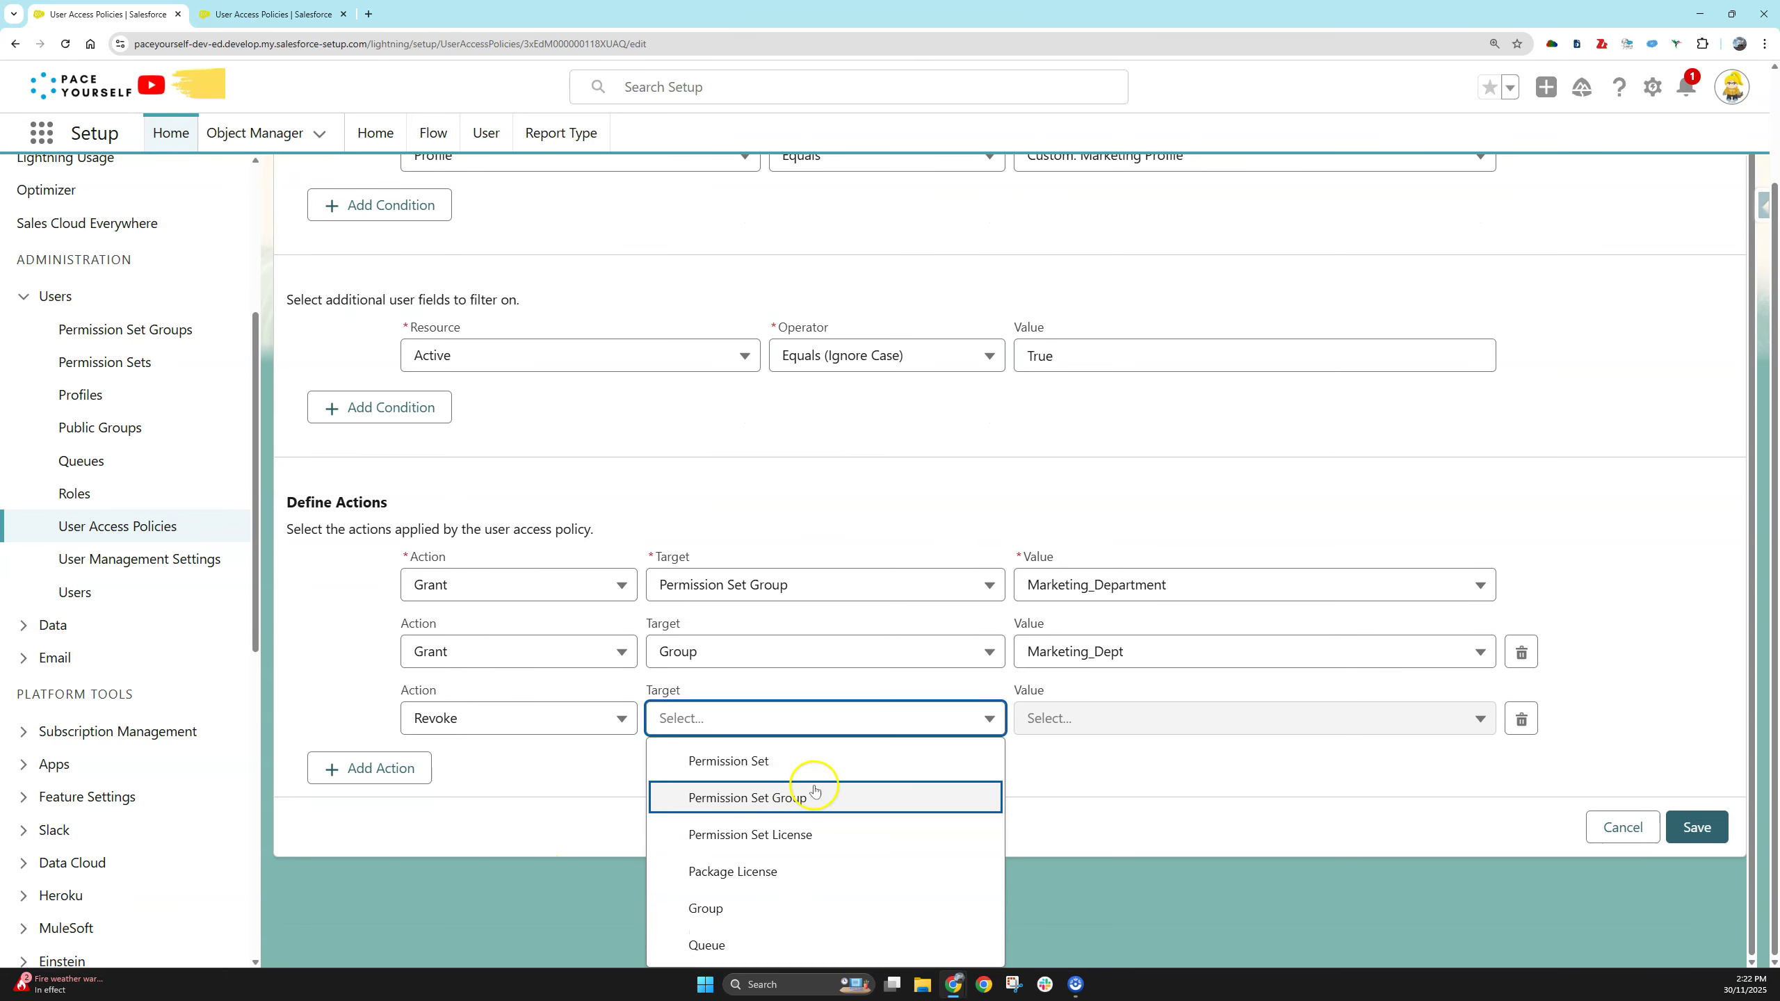
pyautogui.click(1111, 761)
pyautogui.click(1532, 816)
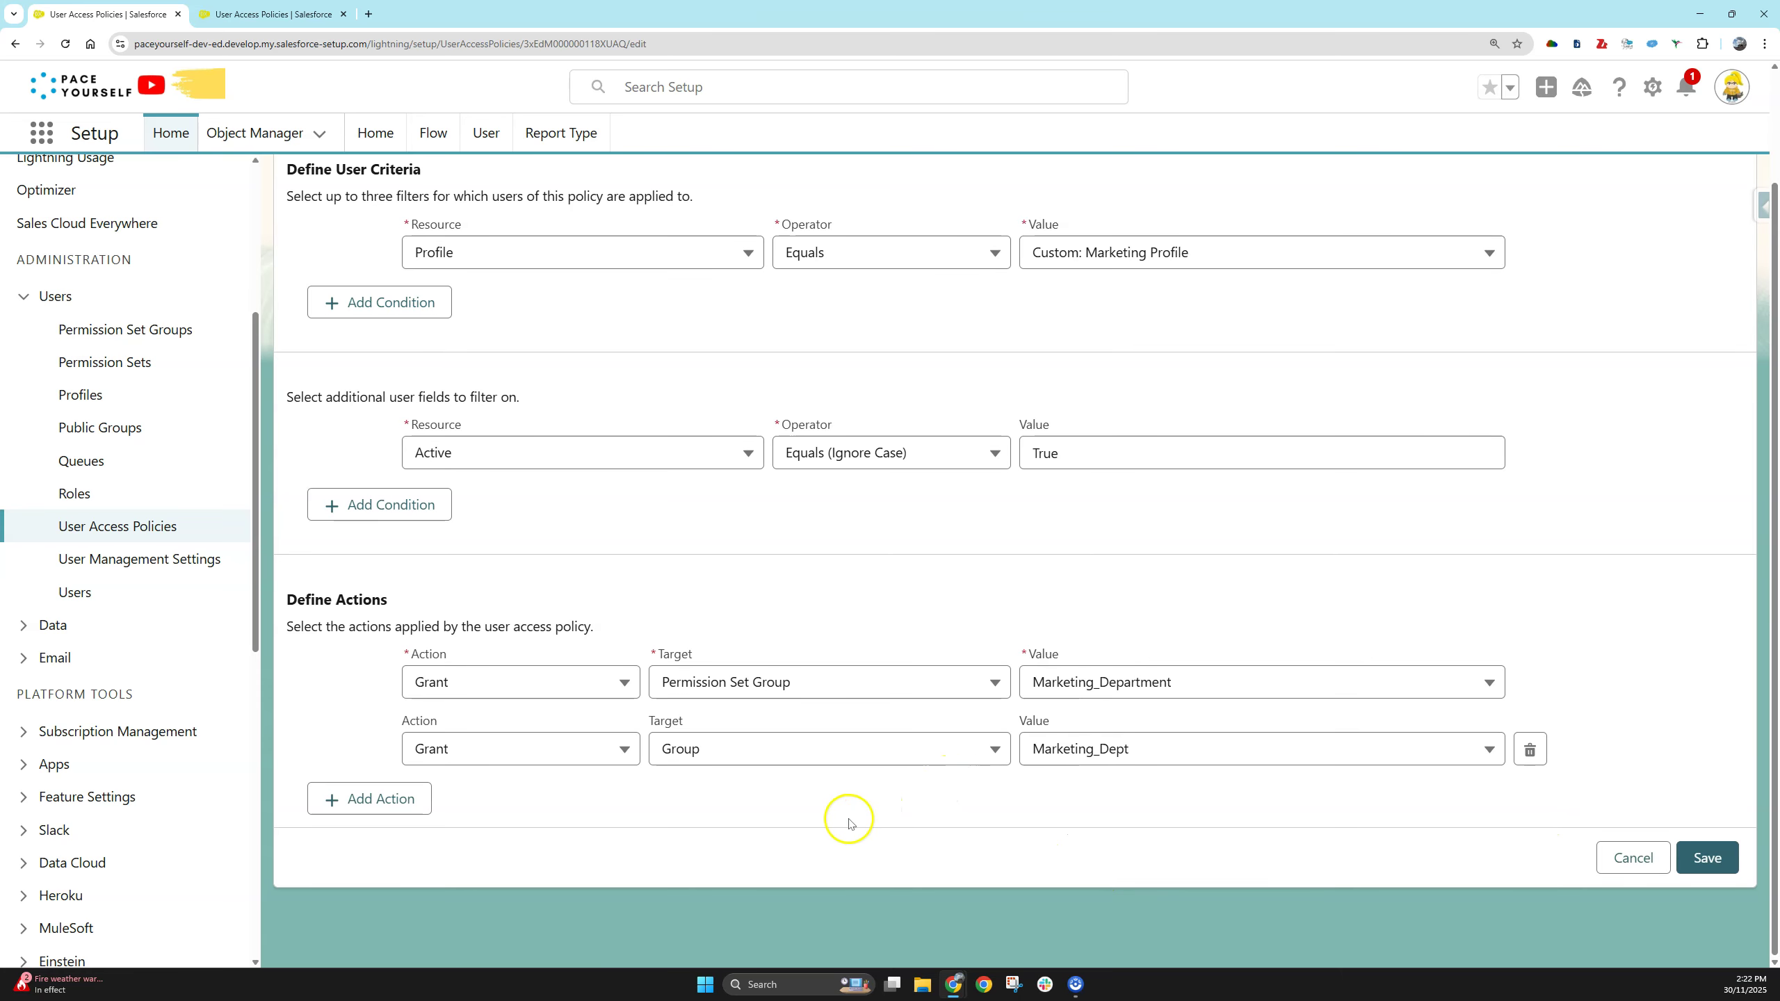
# - Confirm the first action's target stays Permission Set Group and save the Marketing Dept policy
pyautogui.click(816, 817)
pyautogui.click(817, 818)
pyautogui.click(793, 811)
pyautogui.click(795, 822)
pyautogui.click(747, 686)
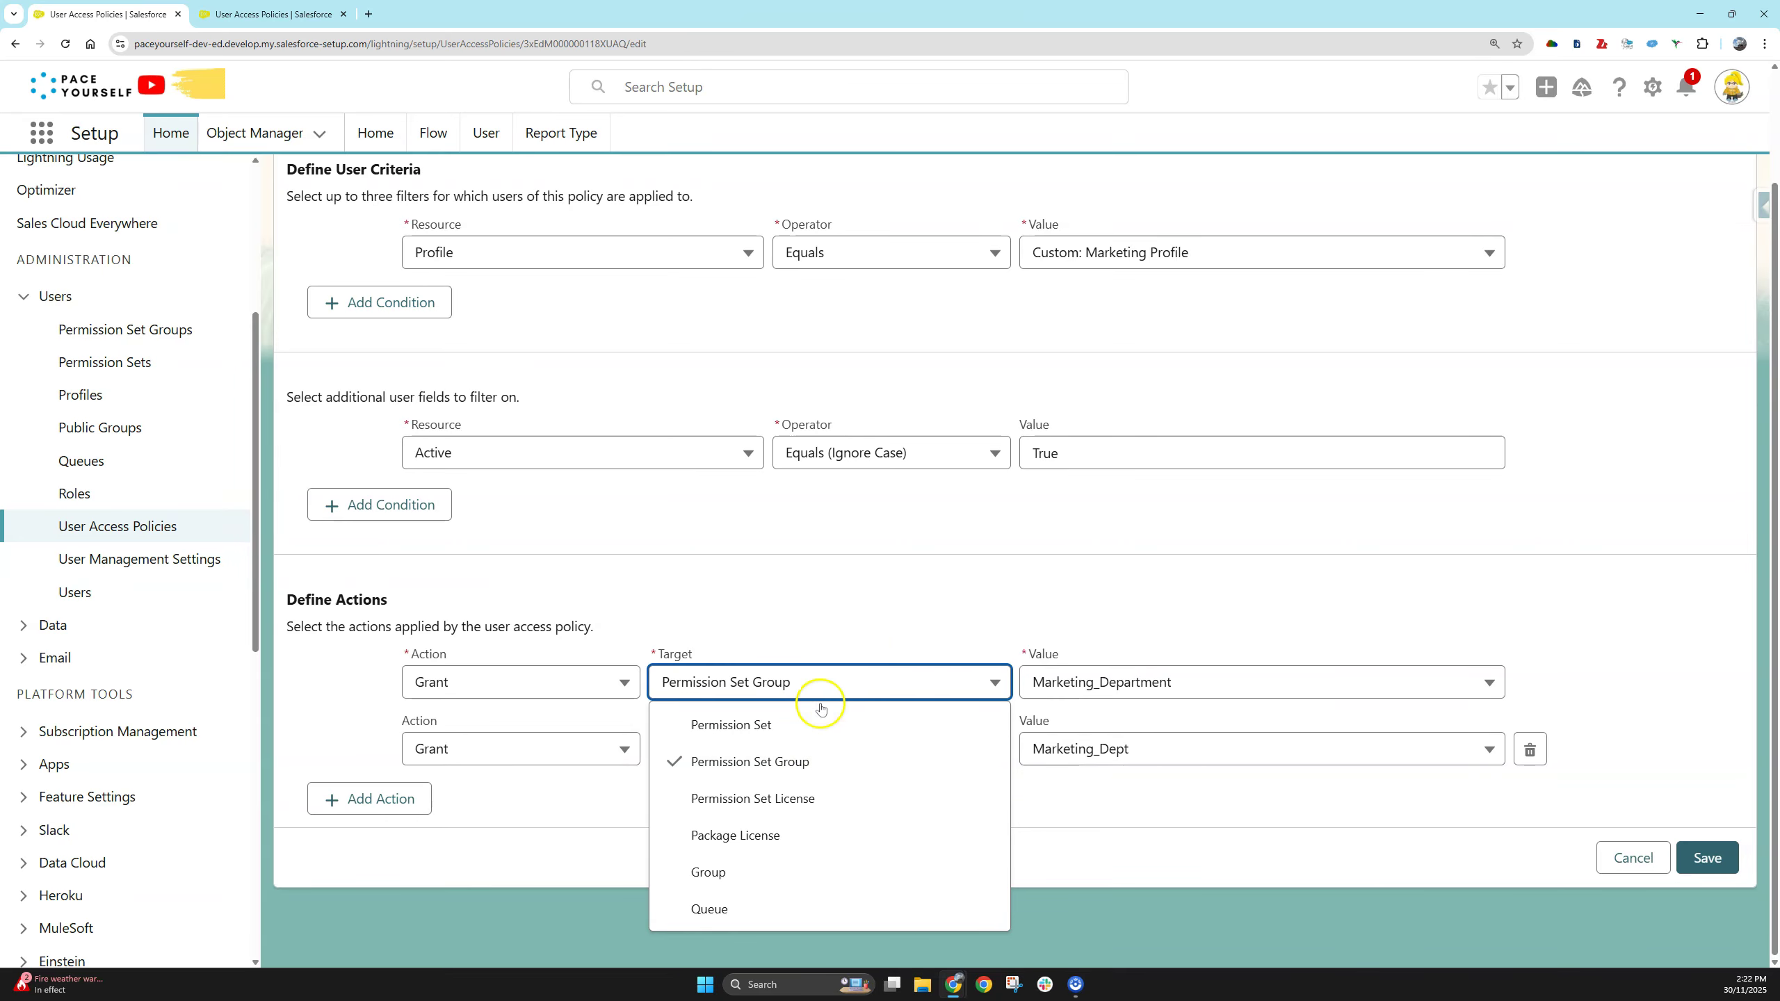
pyautogui.click(925, 596)
pyautogui.click(1715, 857)
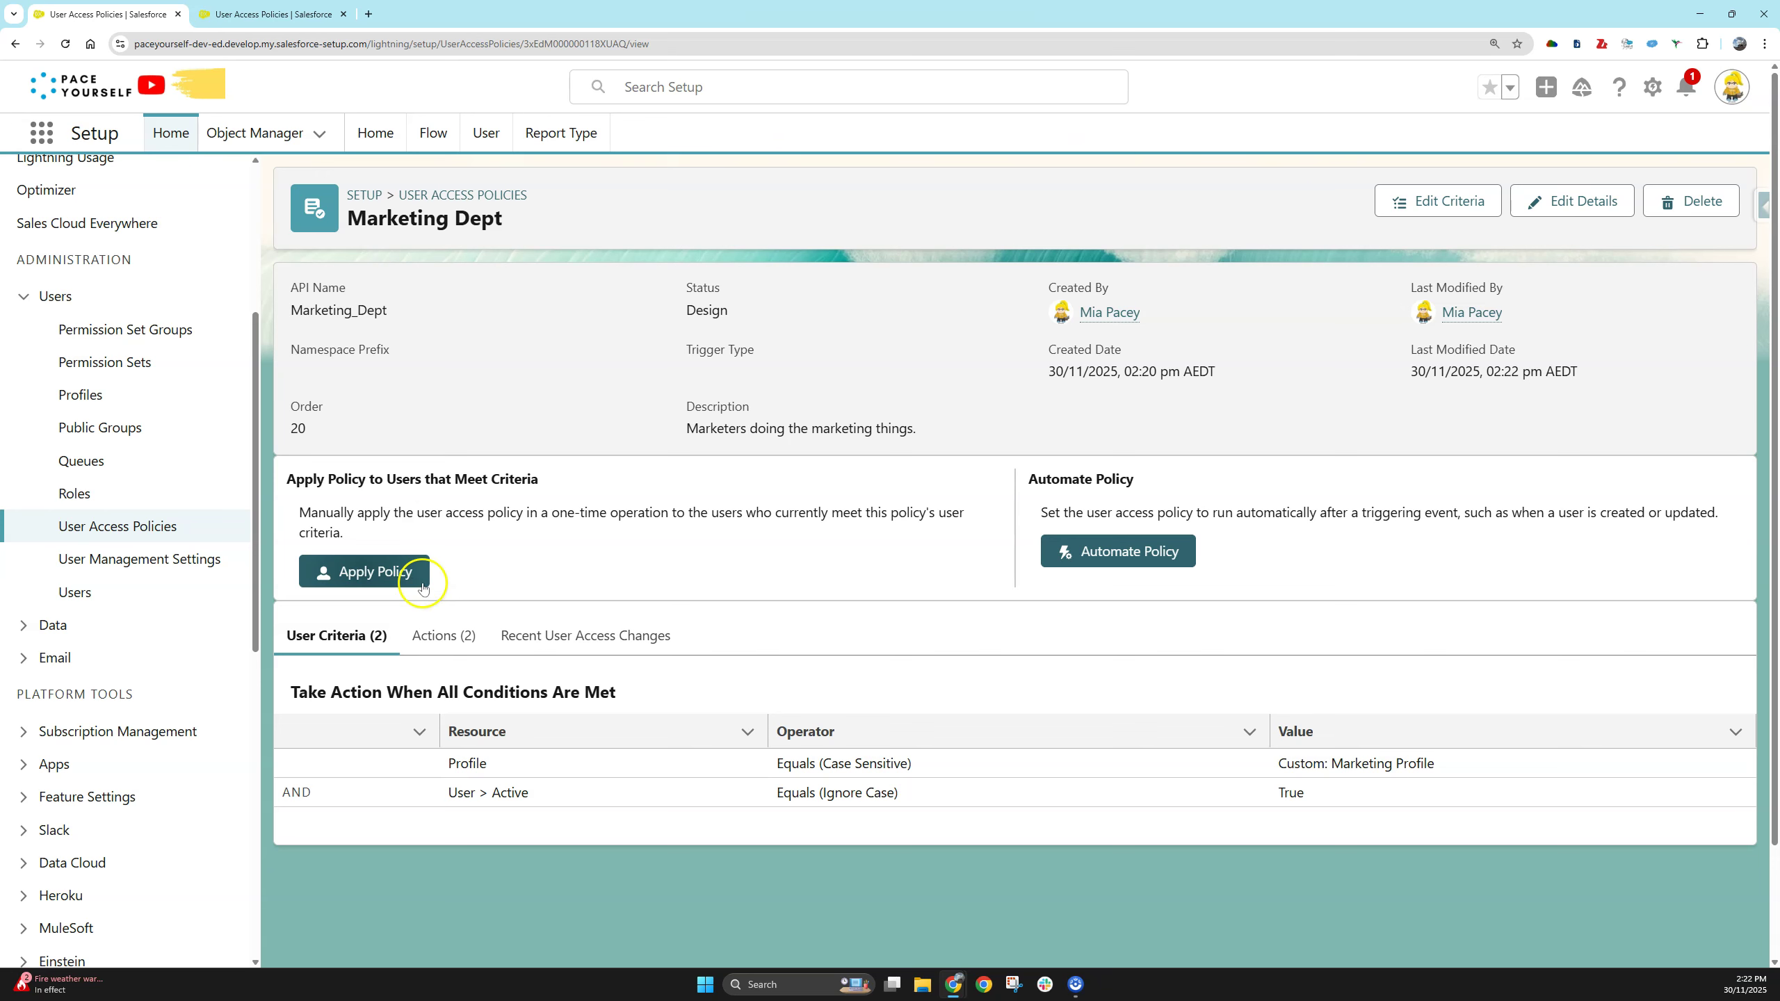
# - Automate the Marketing Dept policy to run only when a user is created, and activate it
pyautogui.click(1099, 554)
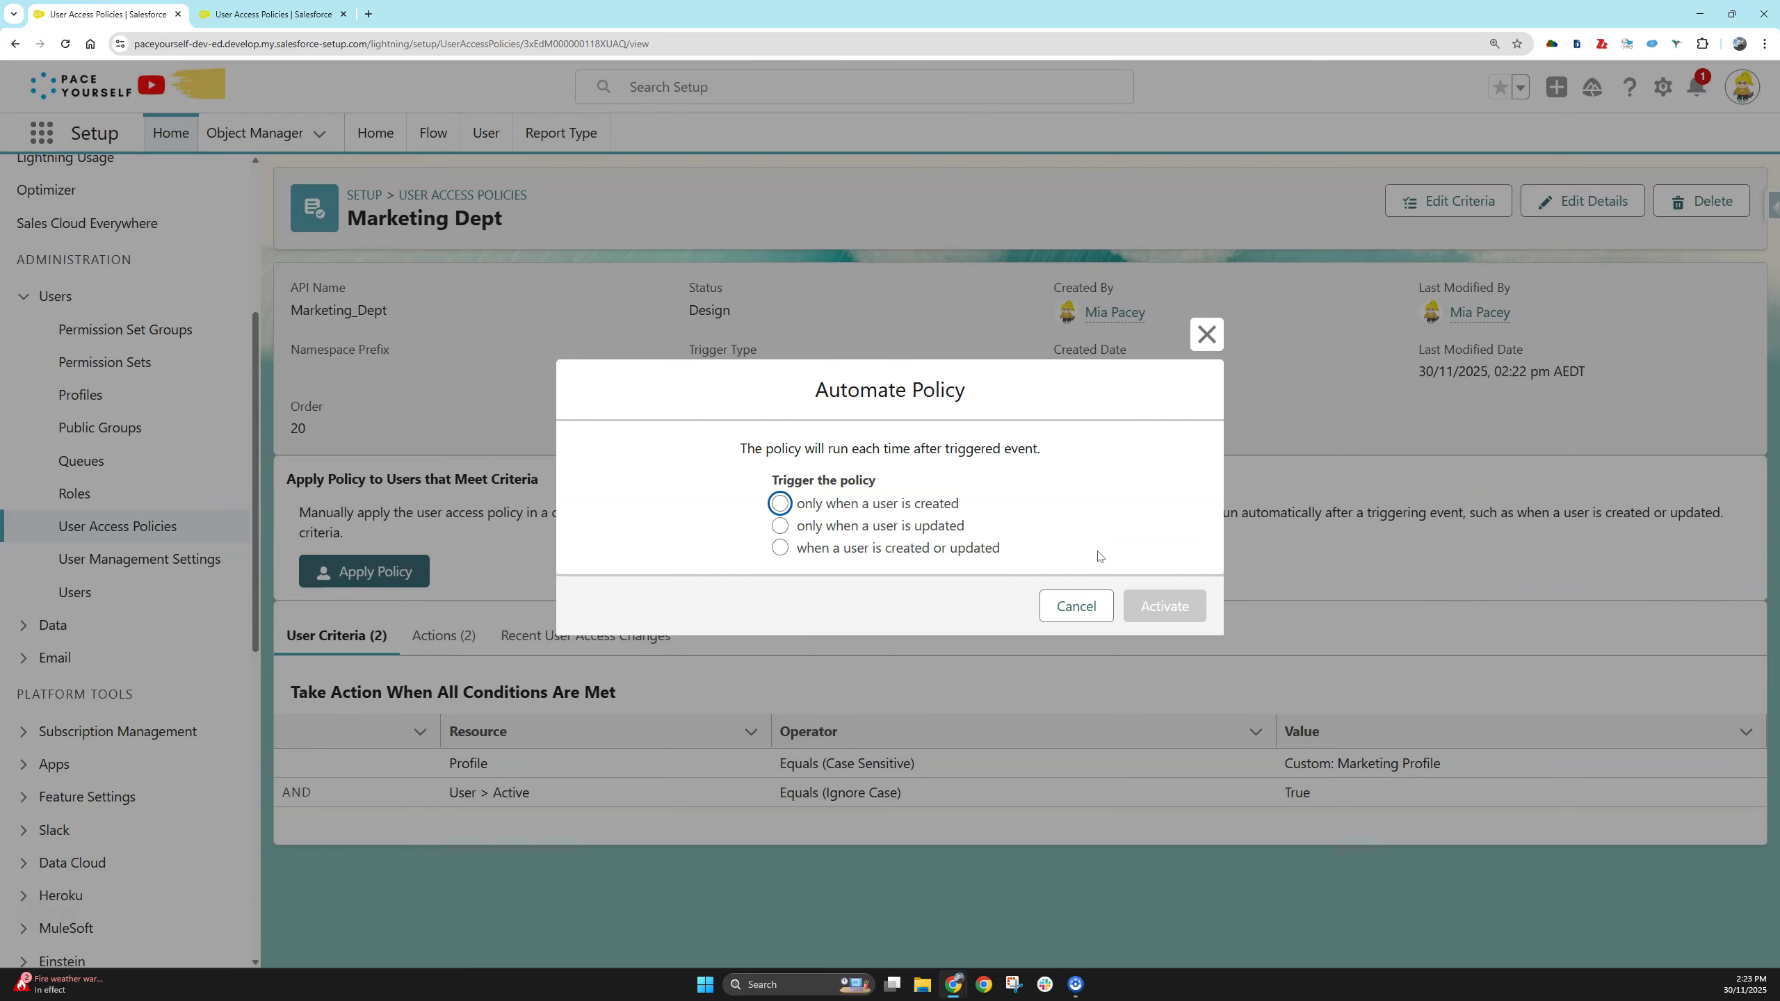
pyautogui.click(893, 509)
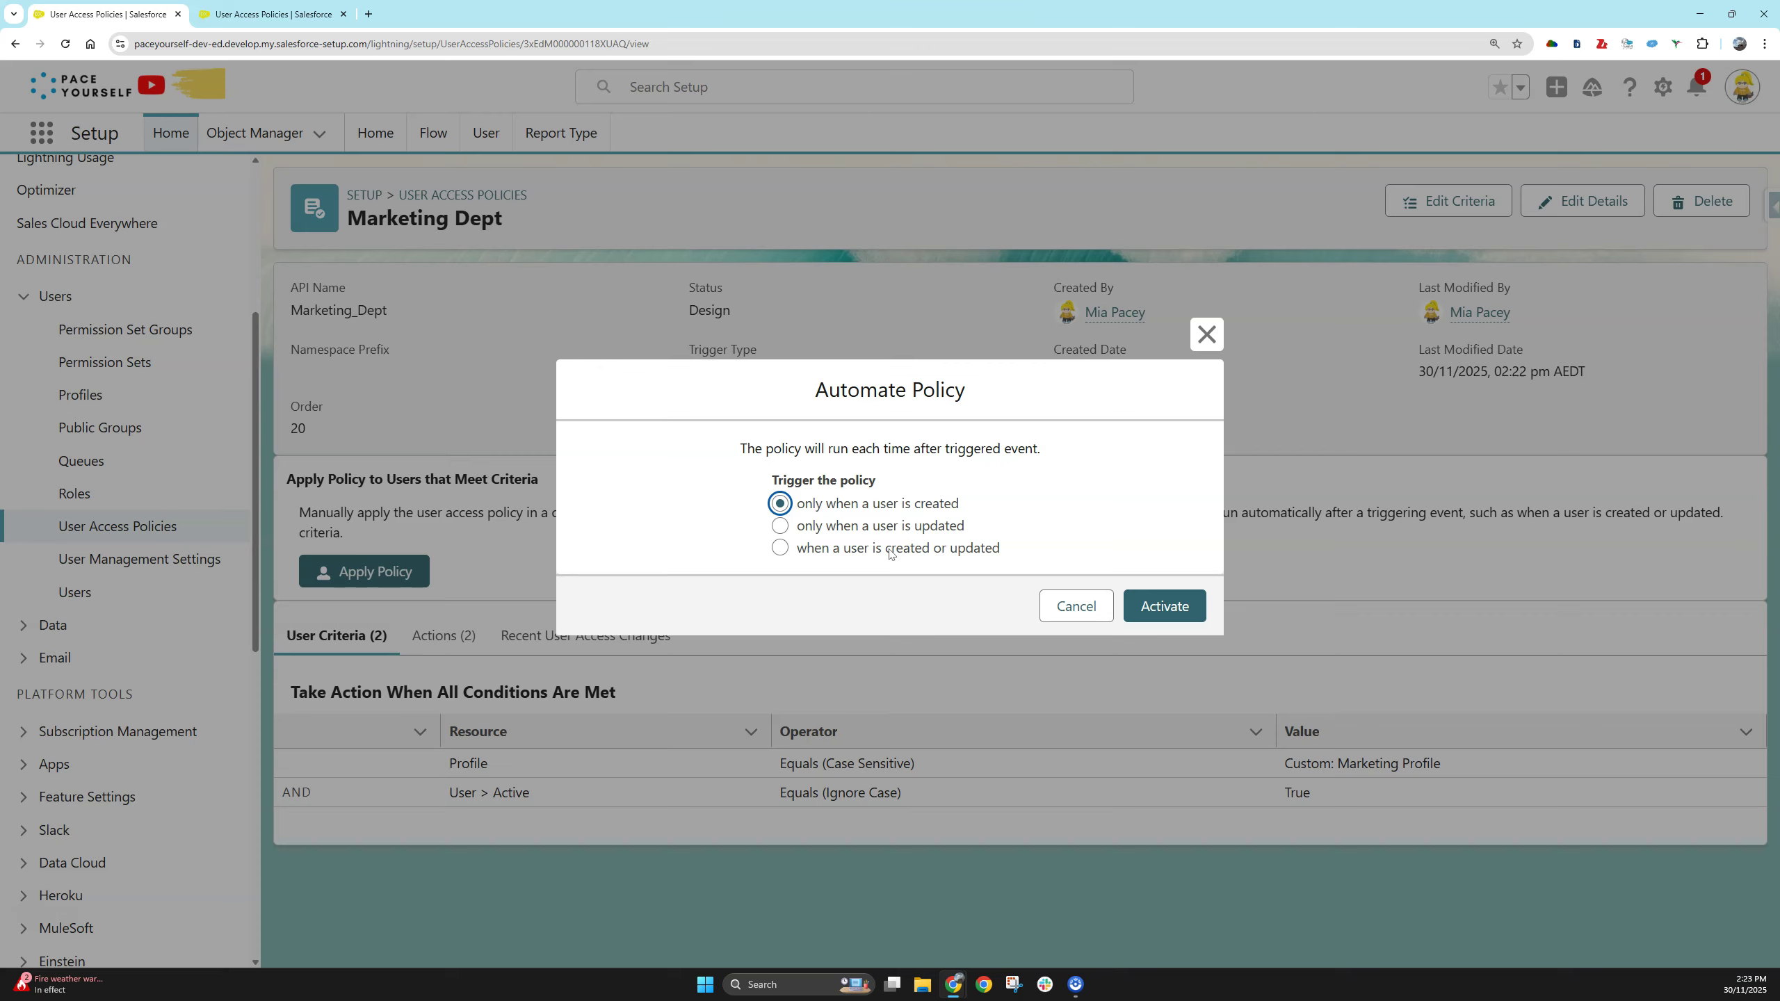
pyautogui.click(863, 511)
pyautogui.click(960, 508)
pyautogui.click(1192, 603)
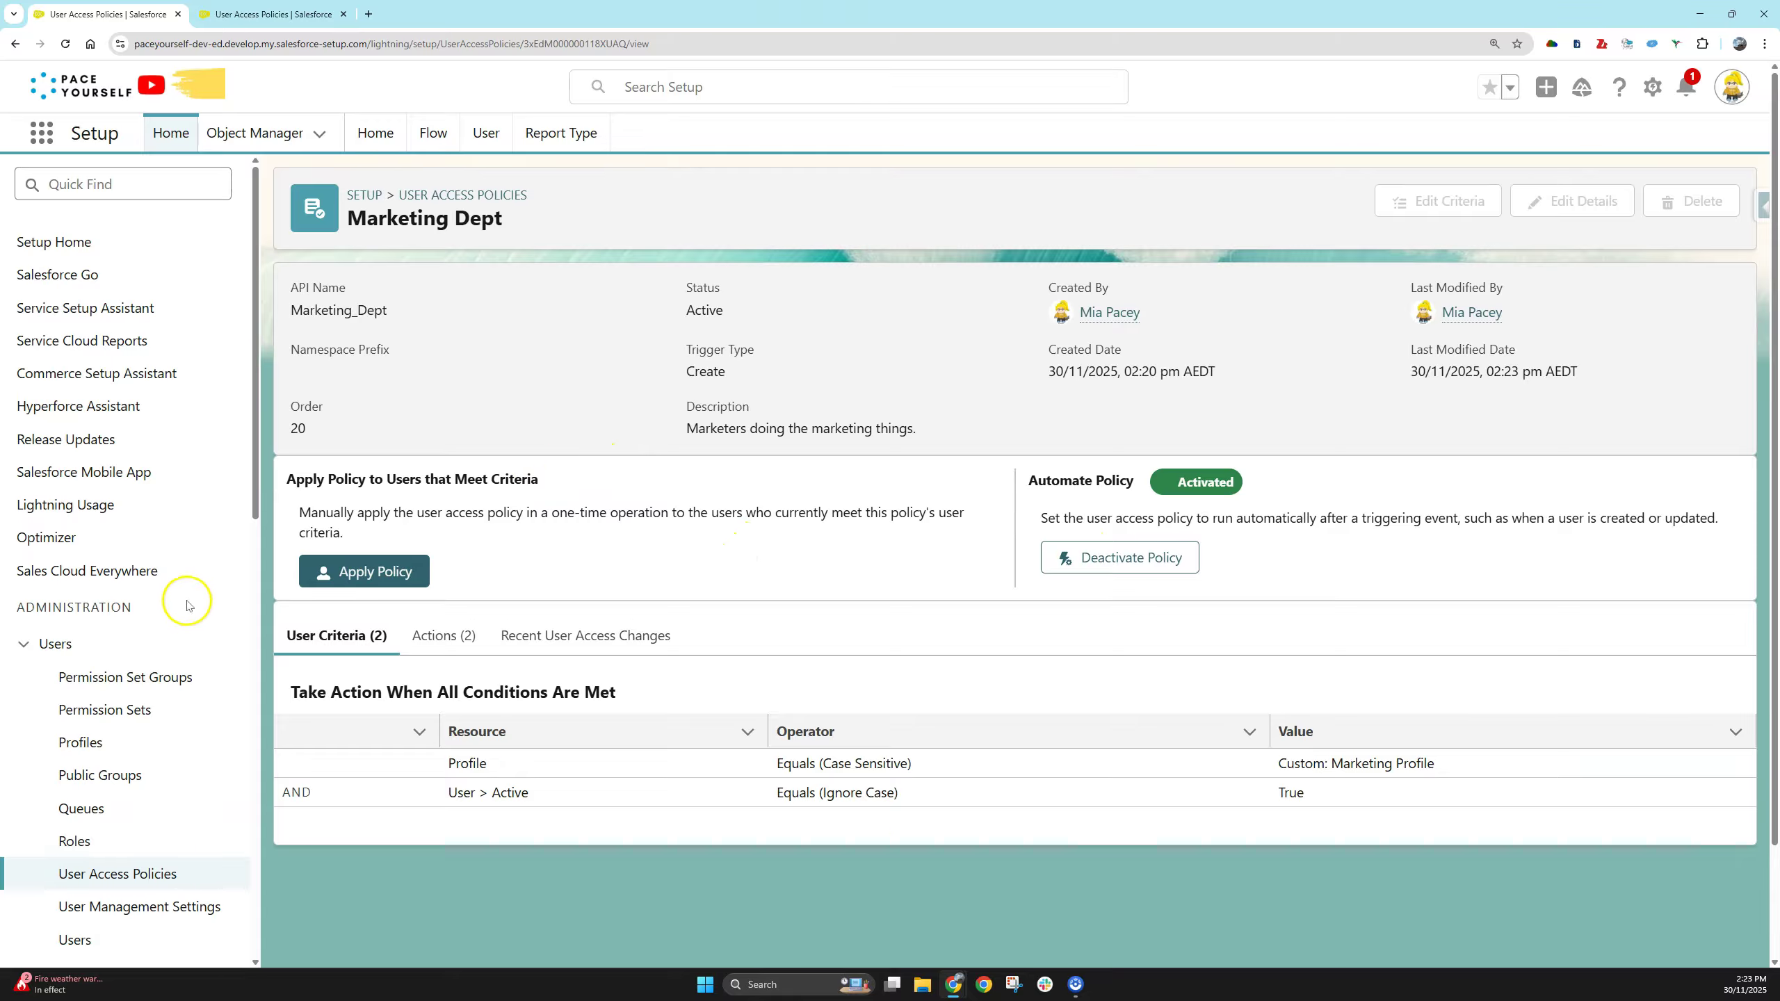
pyautogui.scroll(-3, 186, 600)
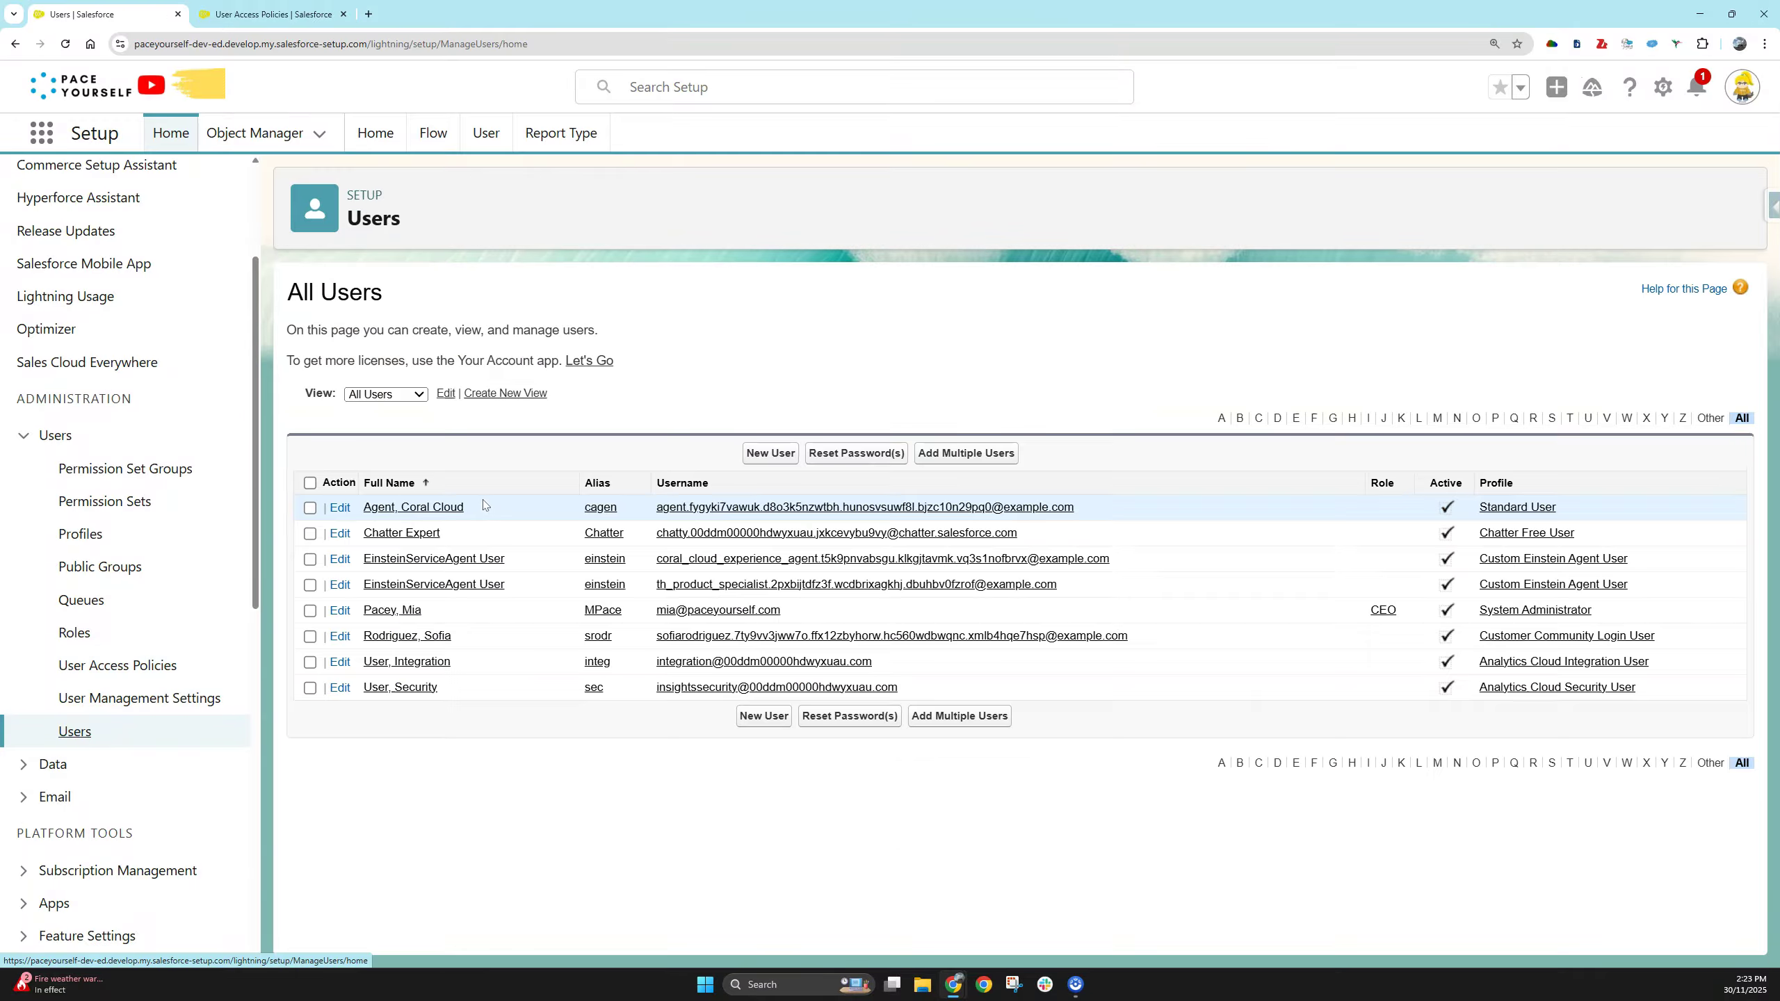
# - Start a new user and enter the user's first name, last name and email address
pyautogui.click(767, 453)
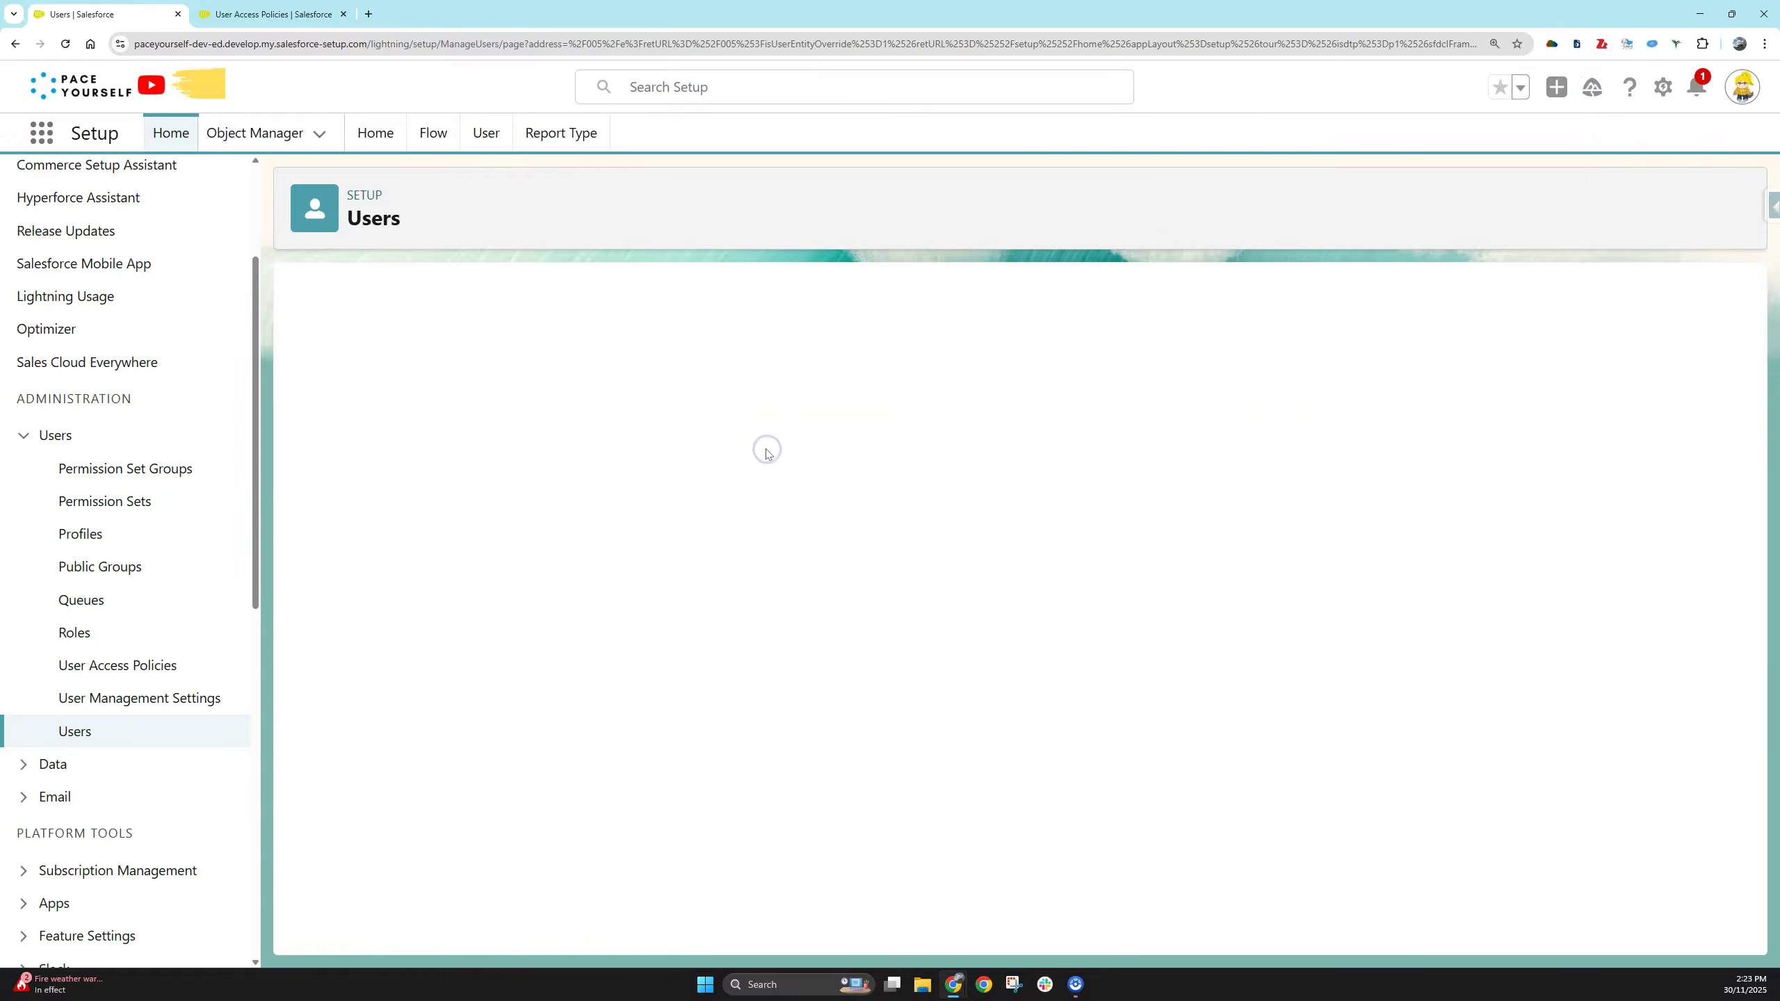
pyautogui.click(626, 407)
pyautogui.write('Astro')
pyautogui.press('Tab')
pyautogui.write('Nomical')
pyautogui.press('Tab')
pyautogui.press('Tab')
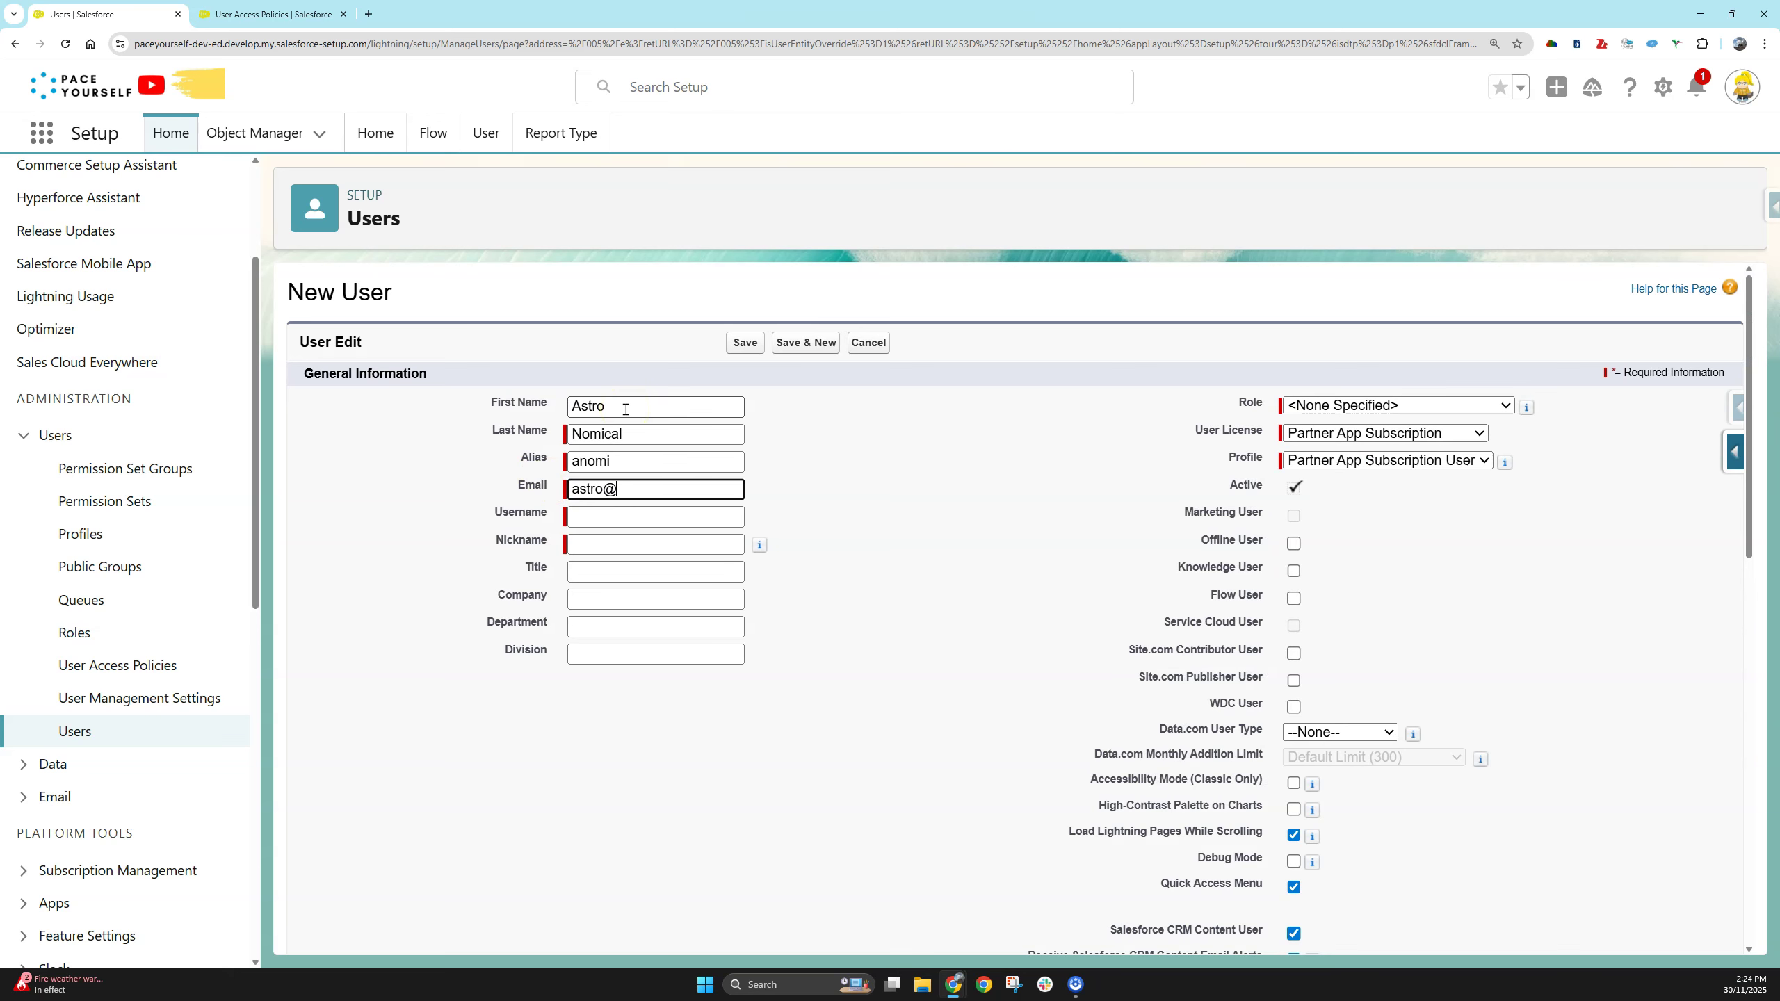
# - Set User License to Salesforce and Profile to Custom: Marketing Profile
pyautogui.click(1344, 434)
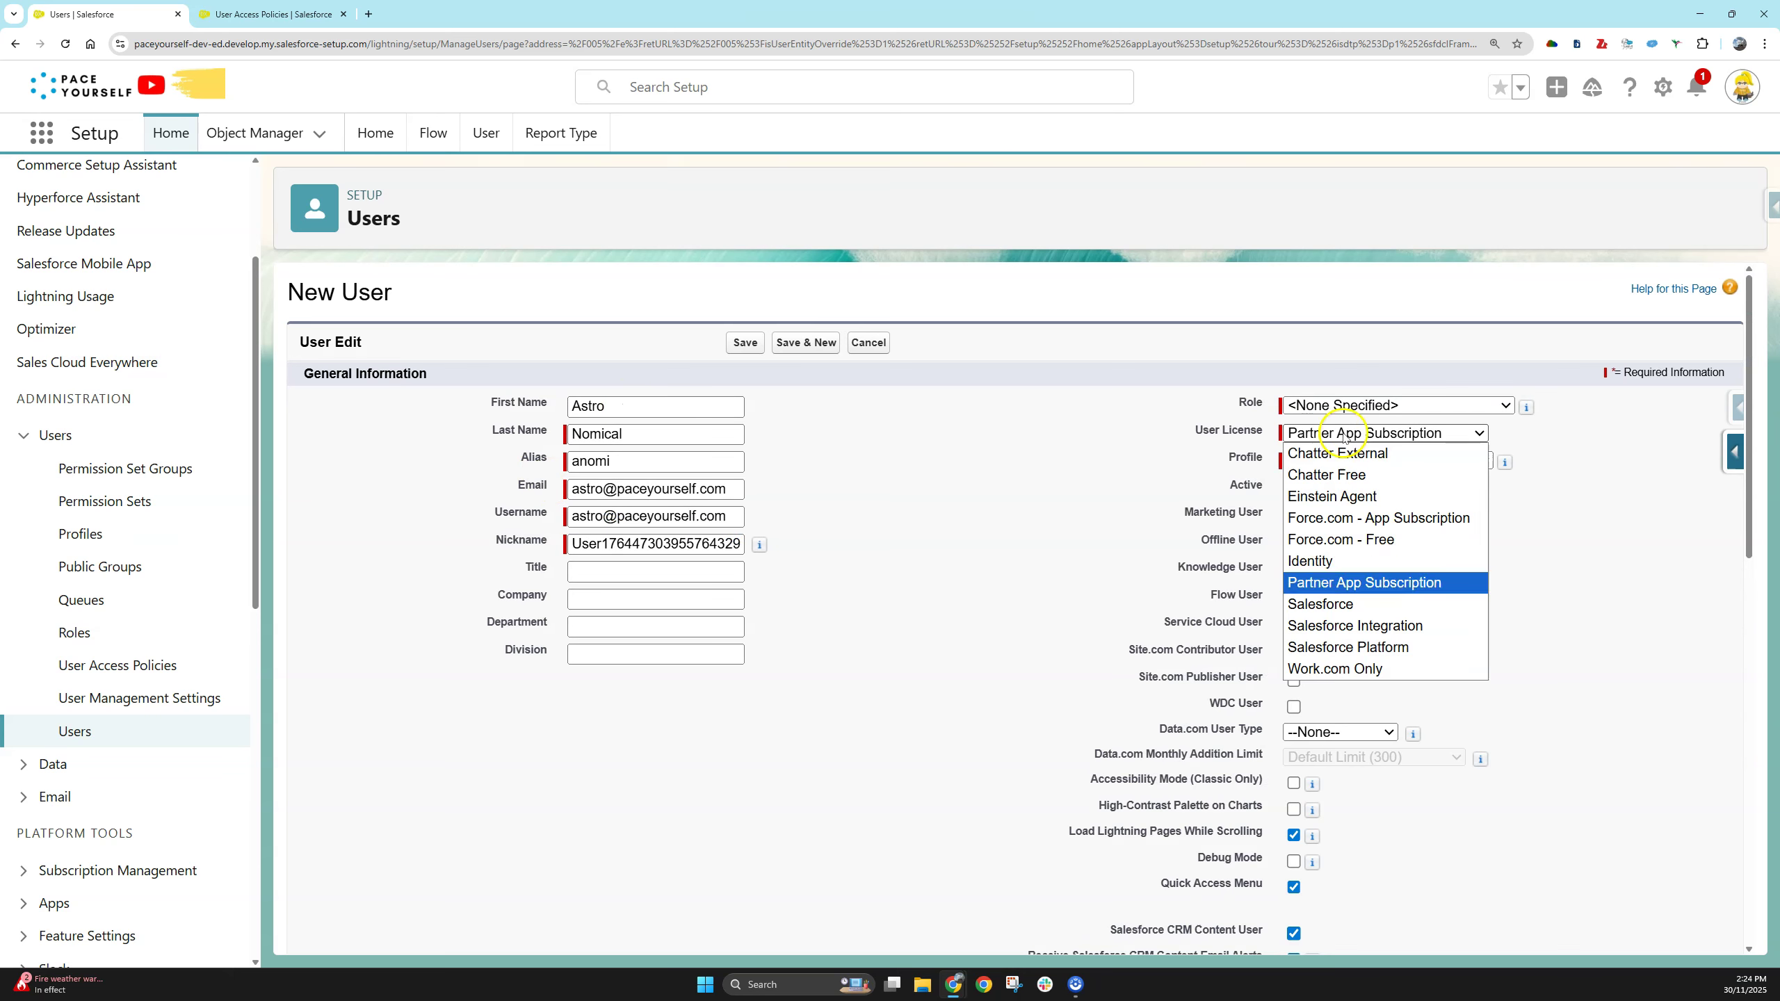
pyautogui.click(1373, 605)
pyautogui.click(1367, 468)
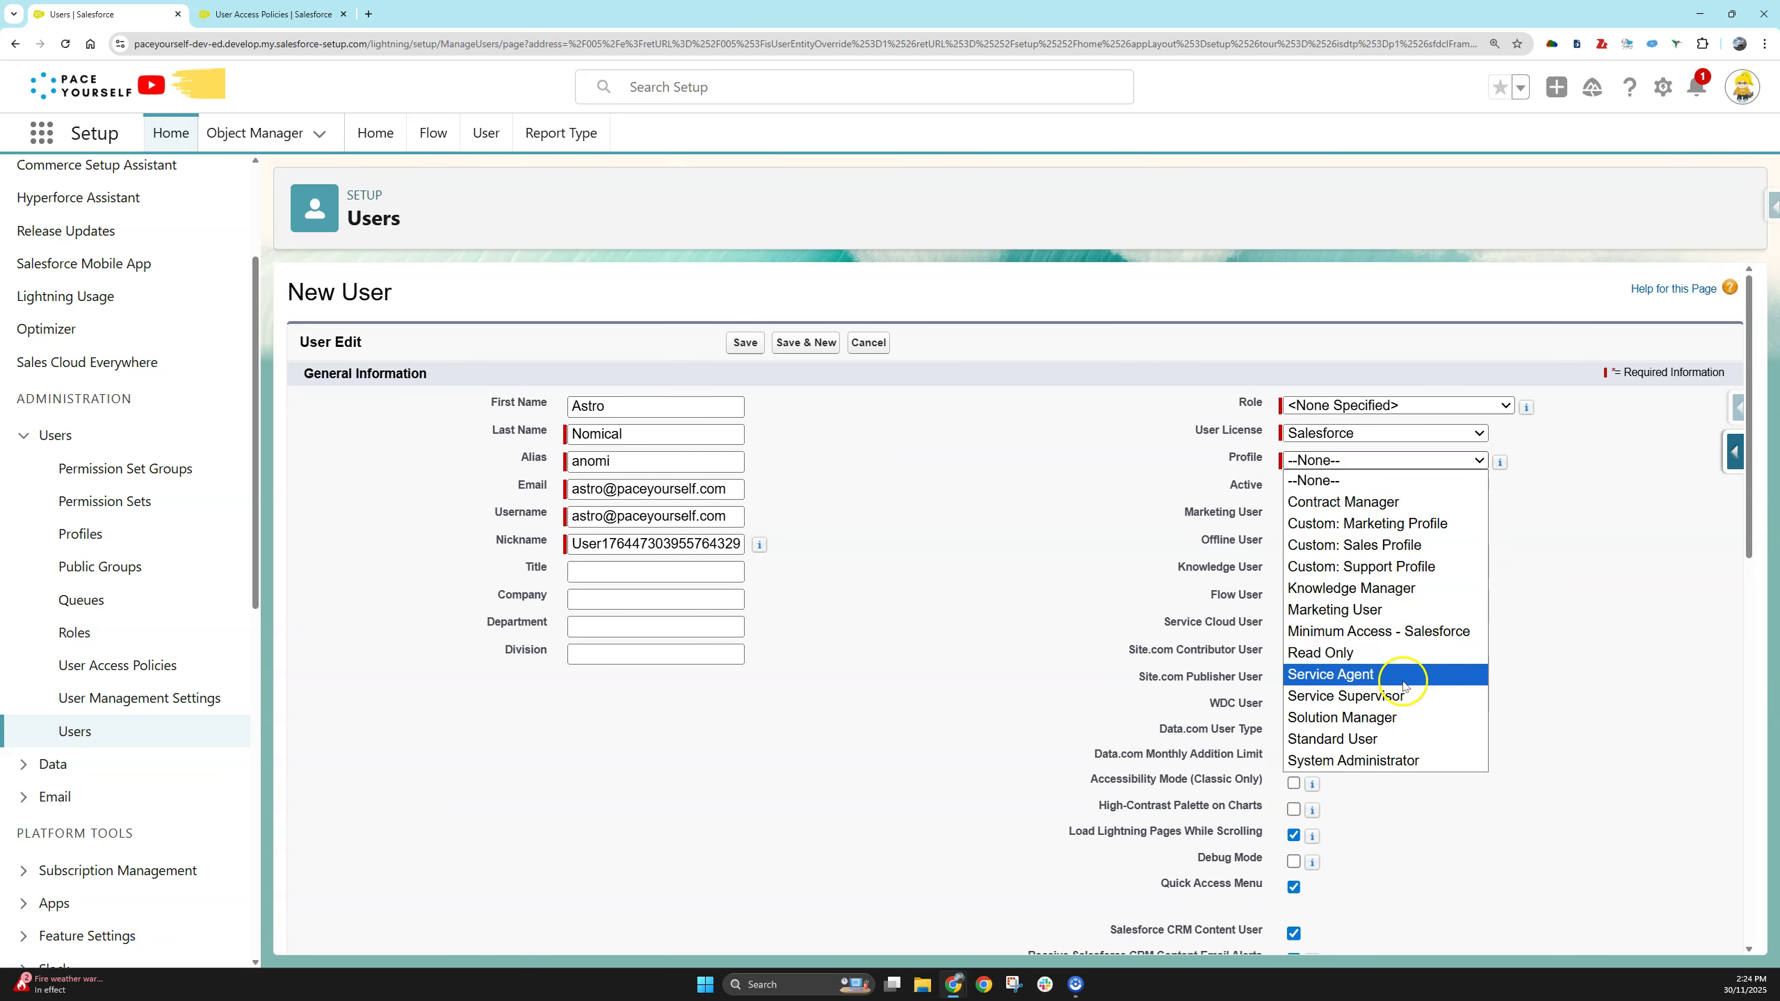
pyautogui.click(1449, 524)
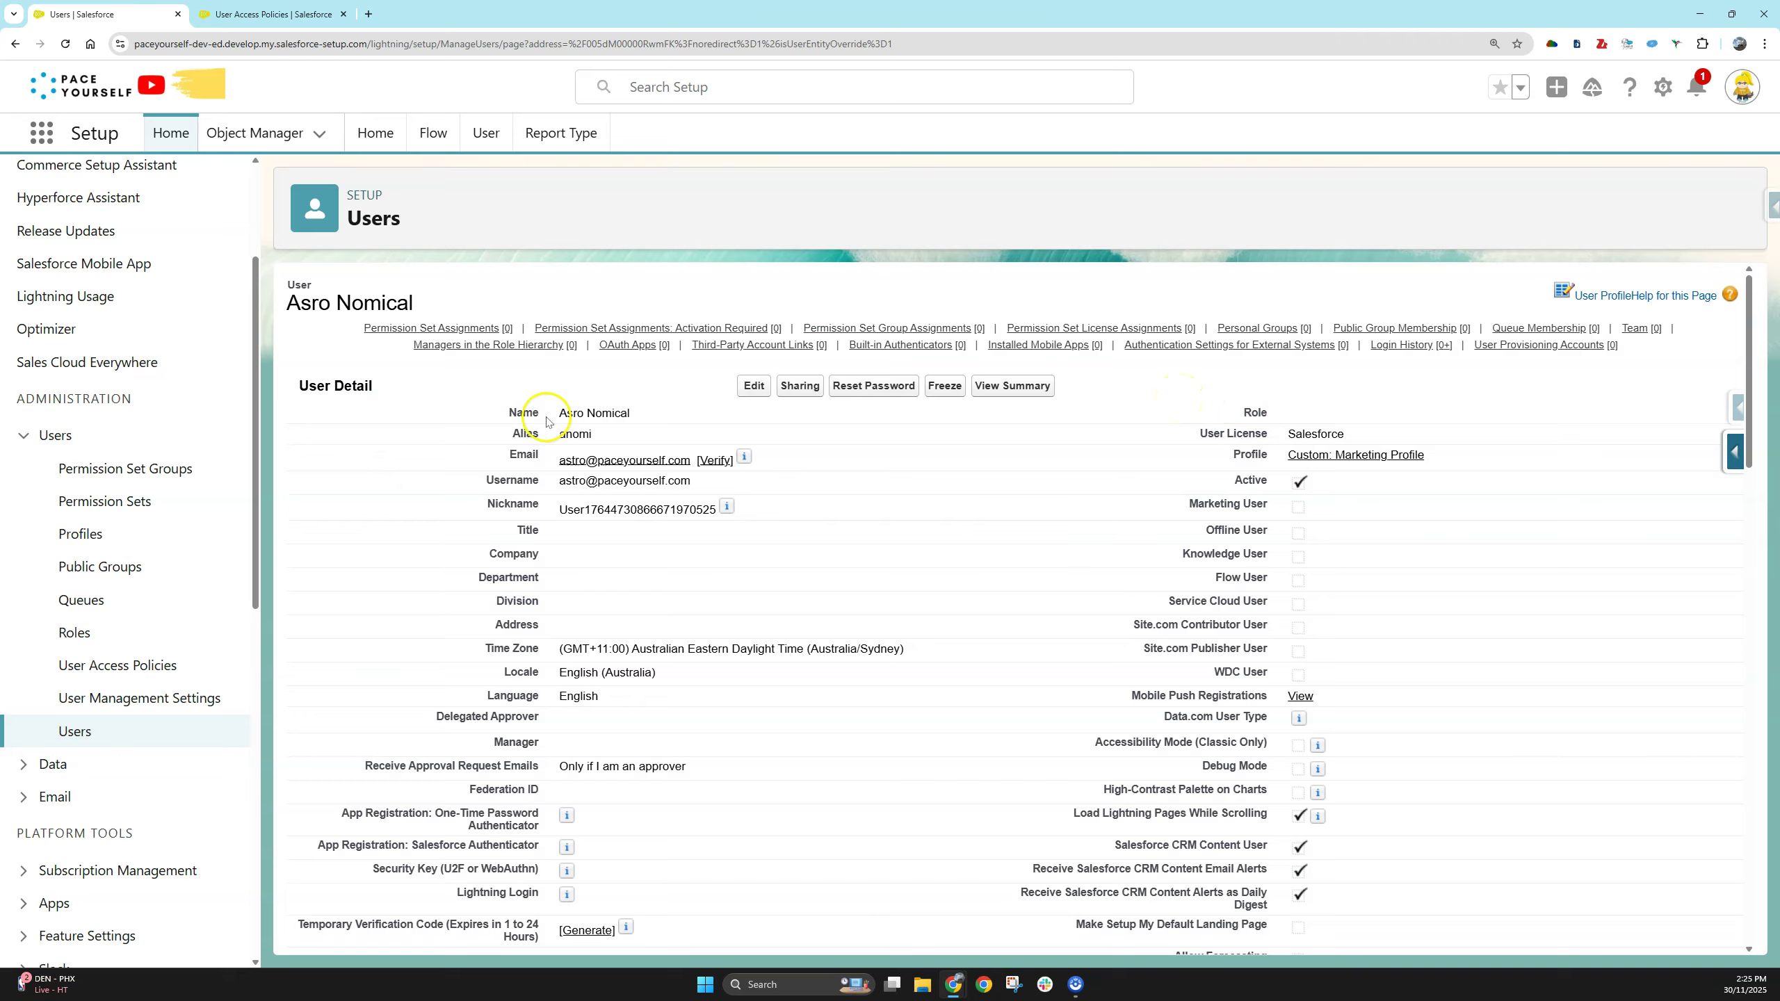
# - Reload the new user's record to pick up any automatic assignments
pyautogui.click(468, 400)
pyautogui.press('F5')
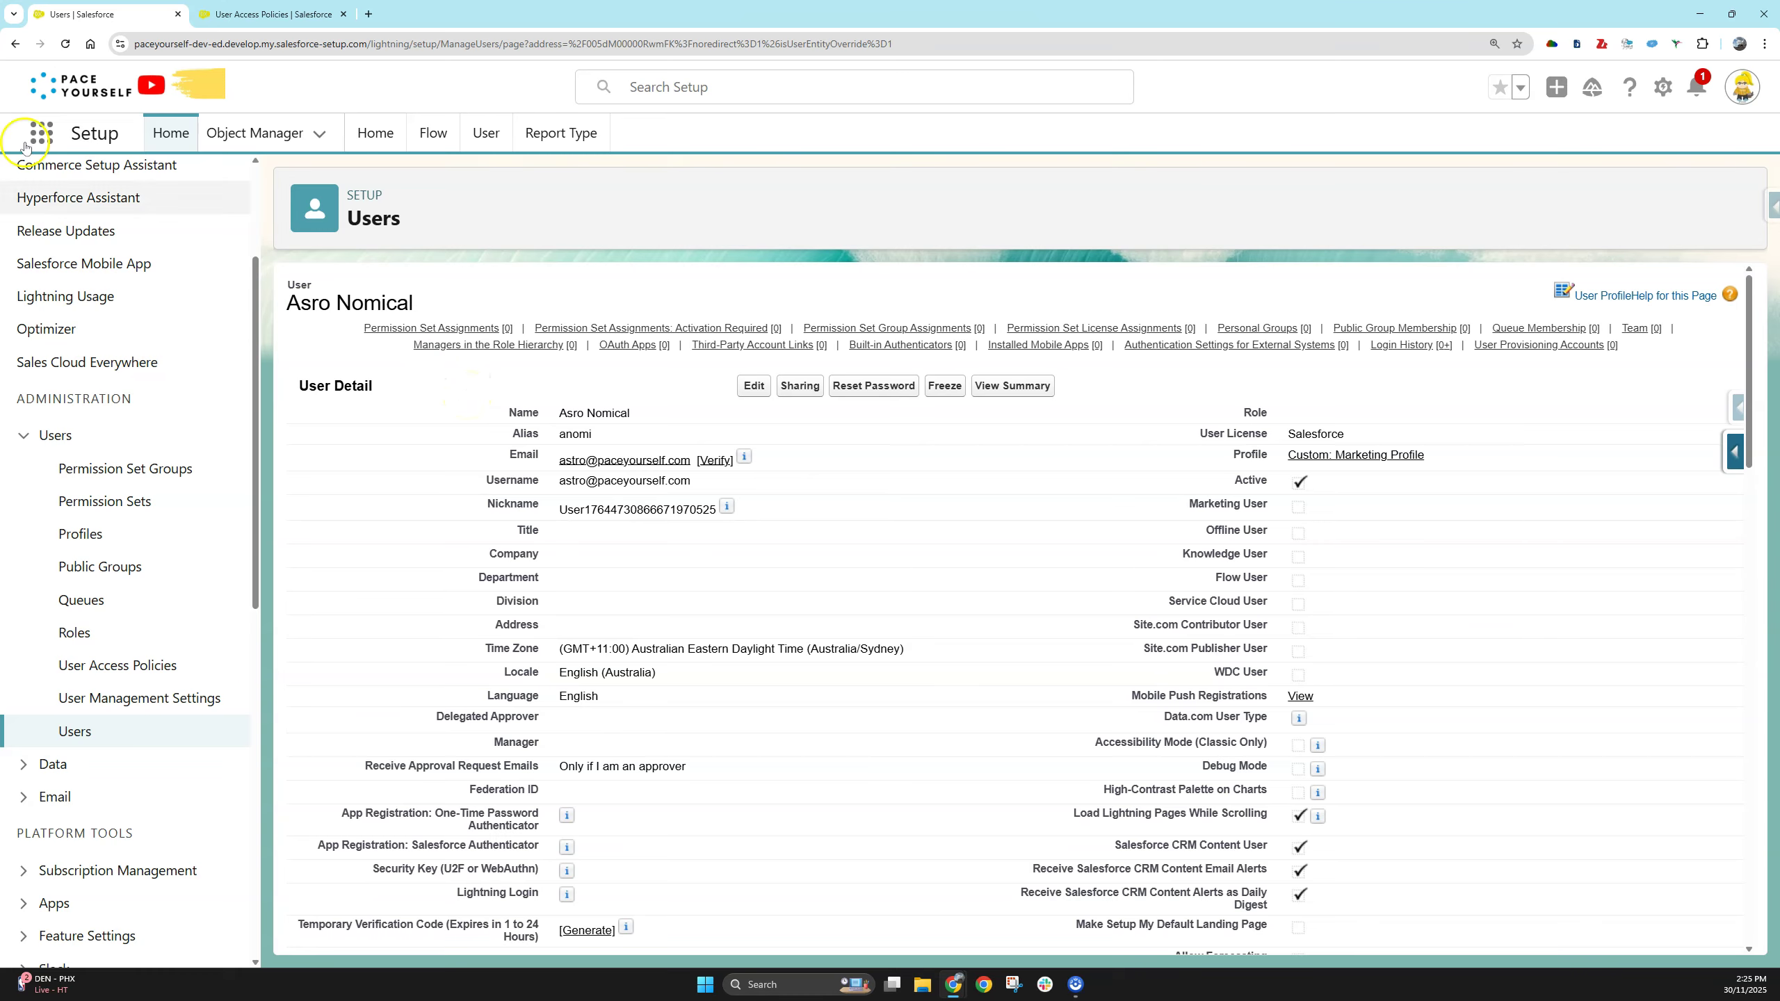
pyautogui.click(124, 55)
# - Check the user's Permission Set Group Assignments and inspect the Marketing Department entry
pyautogui.click(894, 331)
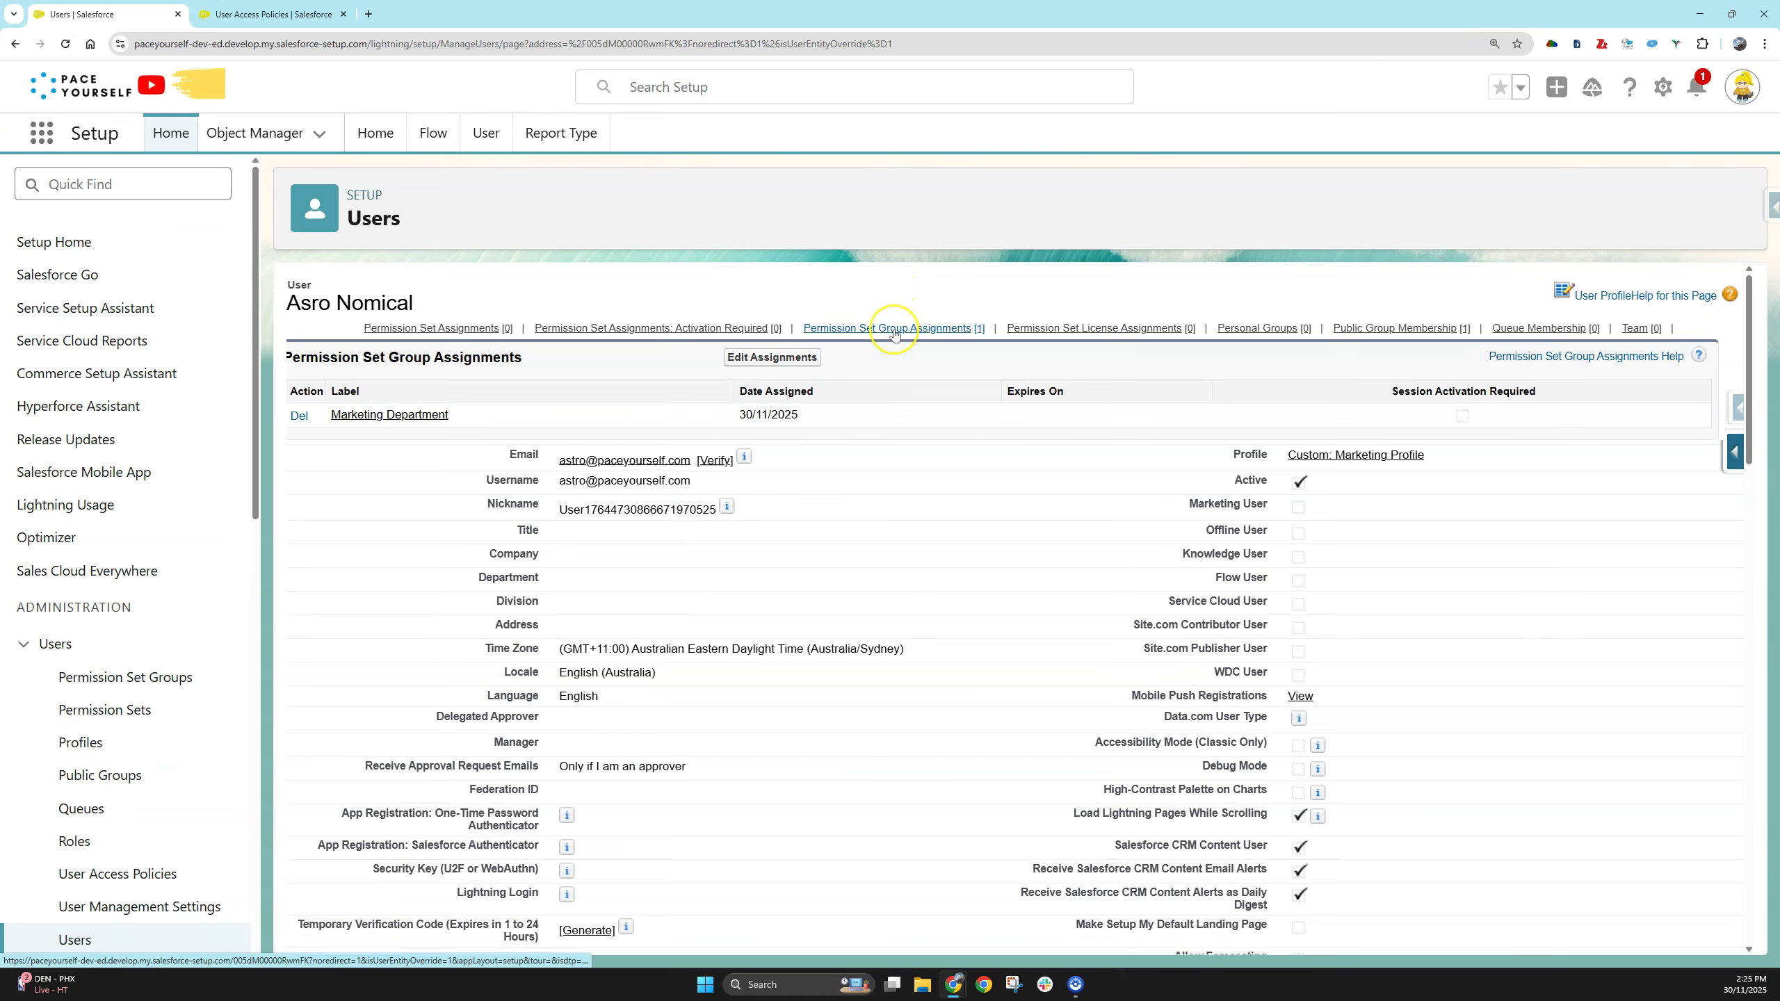
pyautogui.click(983, 335)
pyautogui.click(958, 339)
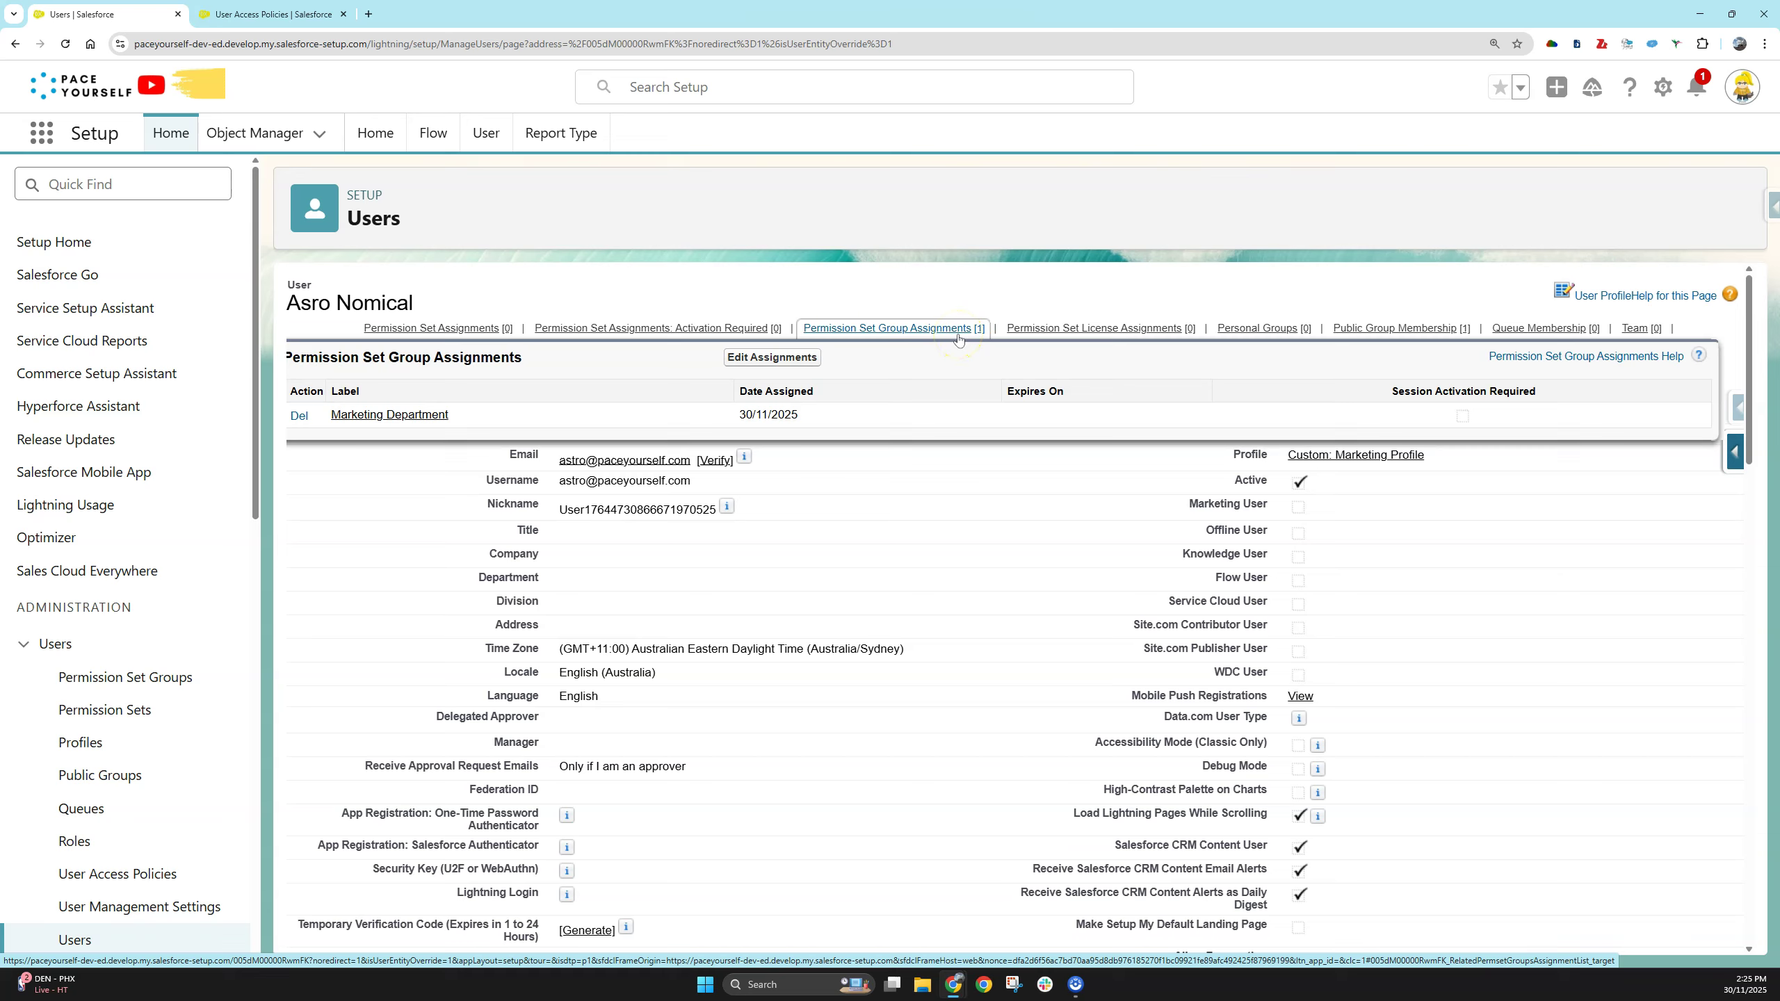
pyautogui.click(446, 415)
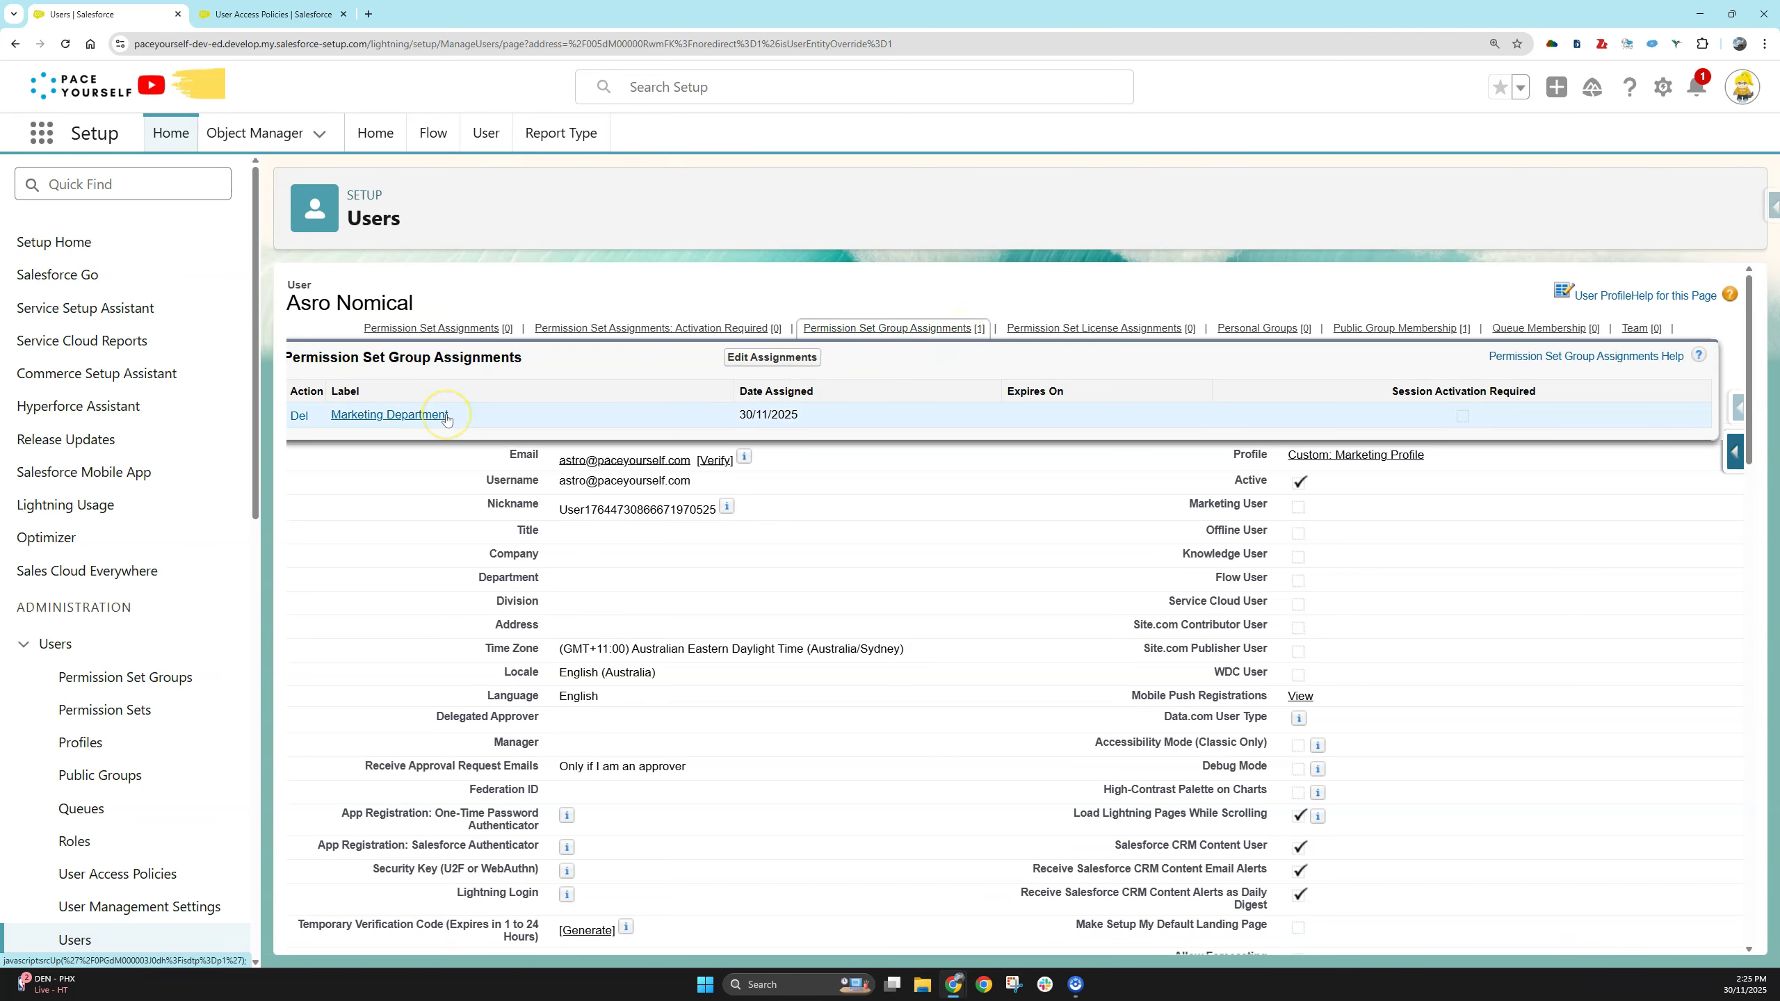
pyautogui.click(554, 368)
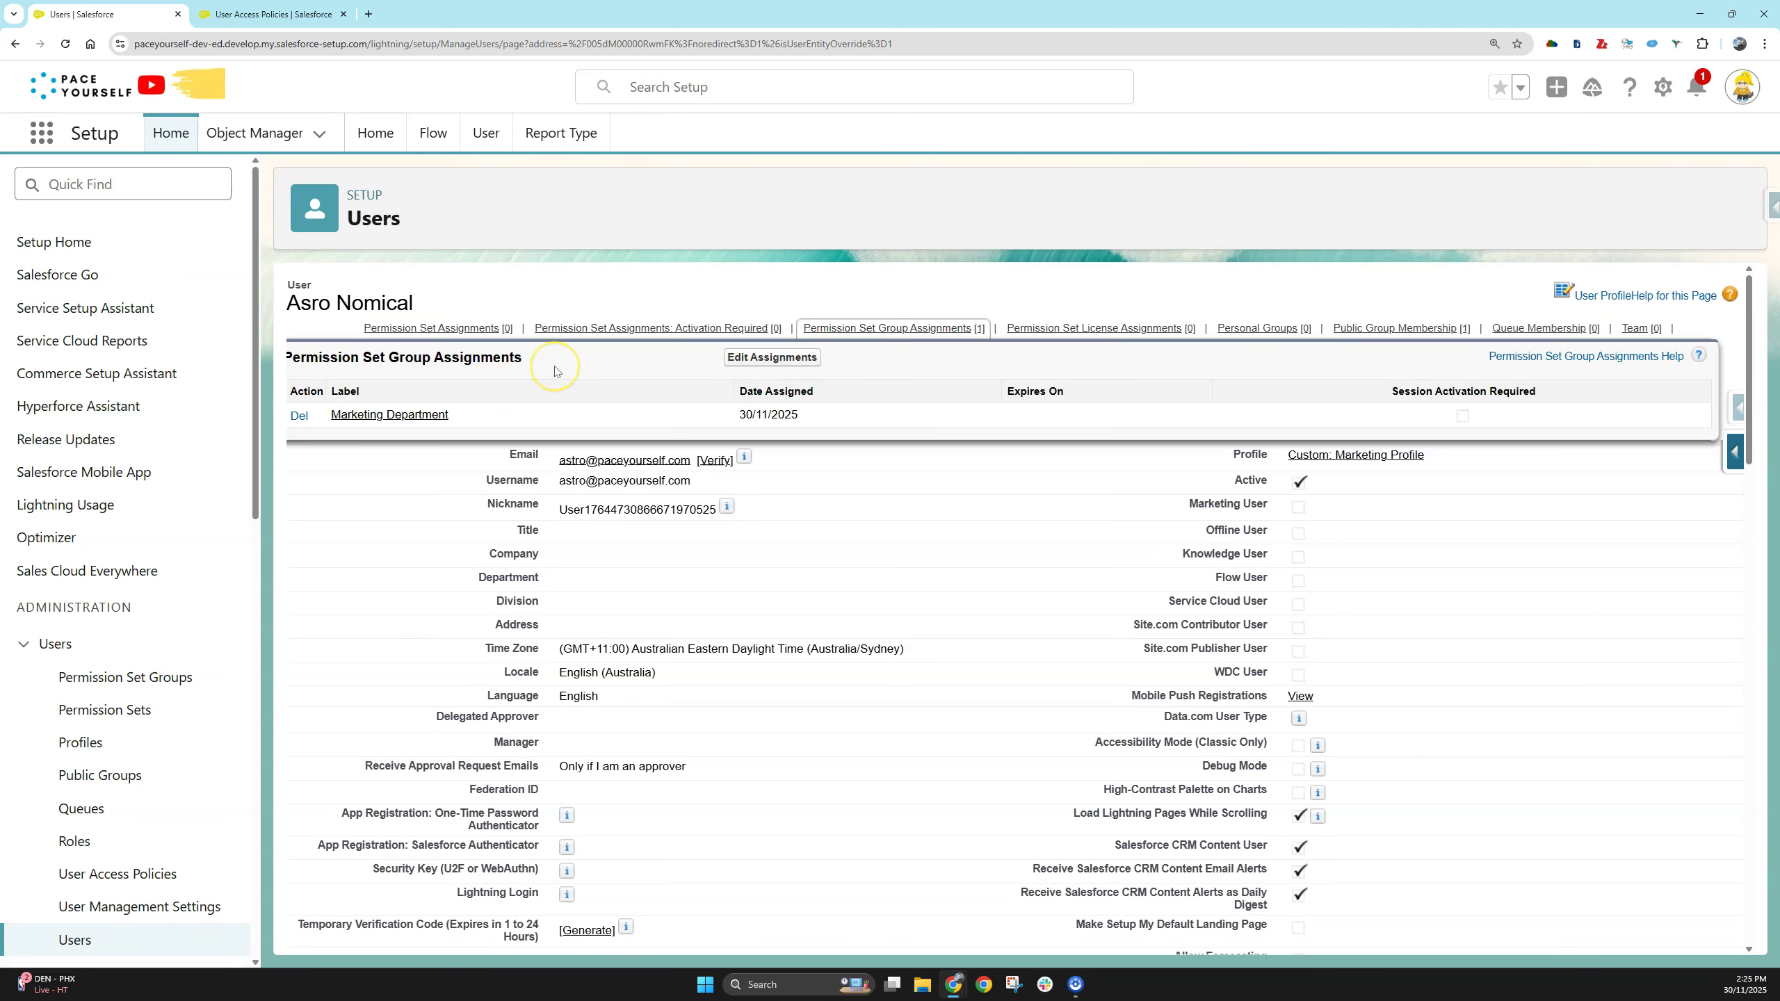